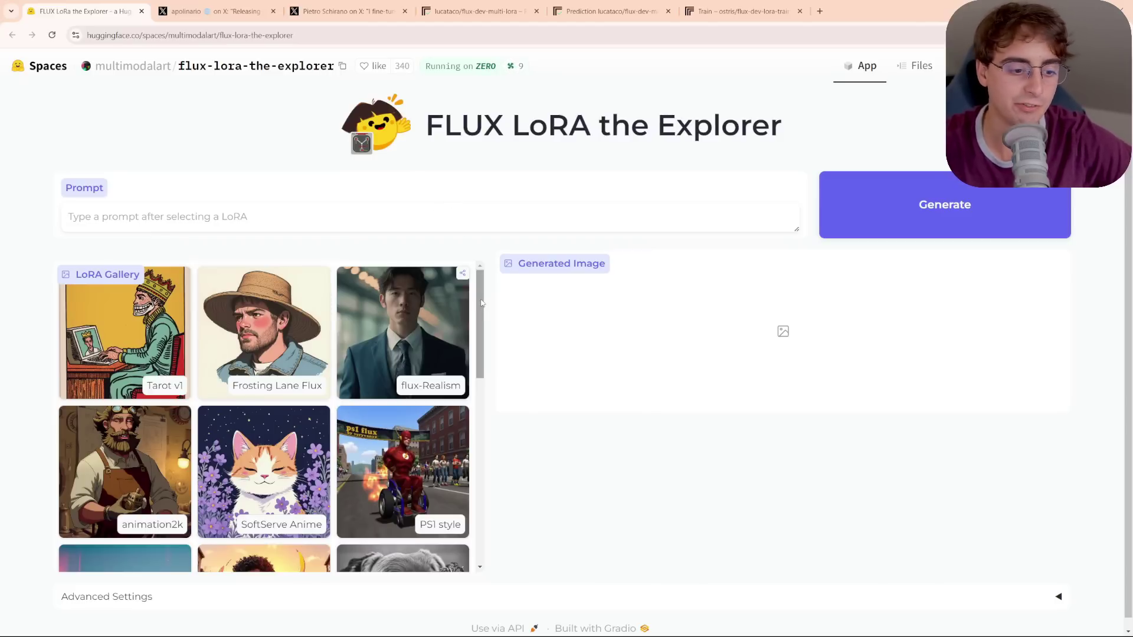
Bring up the FLUX LoRA the Explorer Space, showing its gallery down to Retrofuturism Flux
{"action": "left_click_drag", "start_coordinate": [483, 302], "coordinate": [442, 493]}
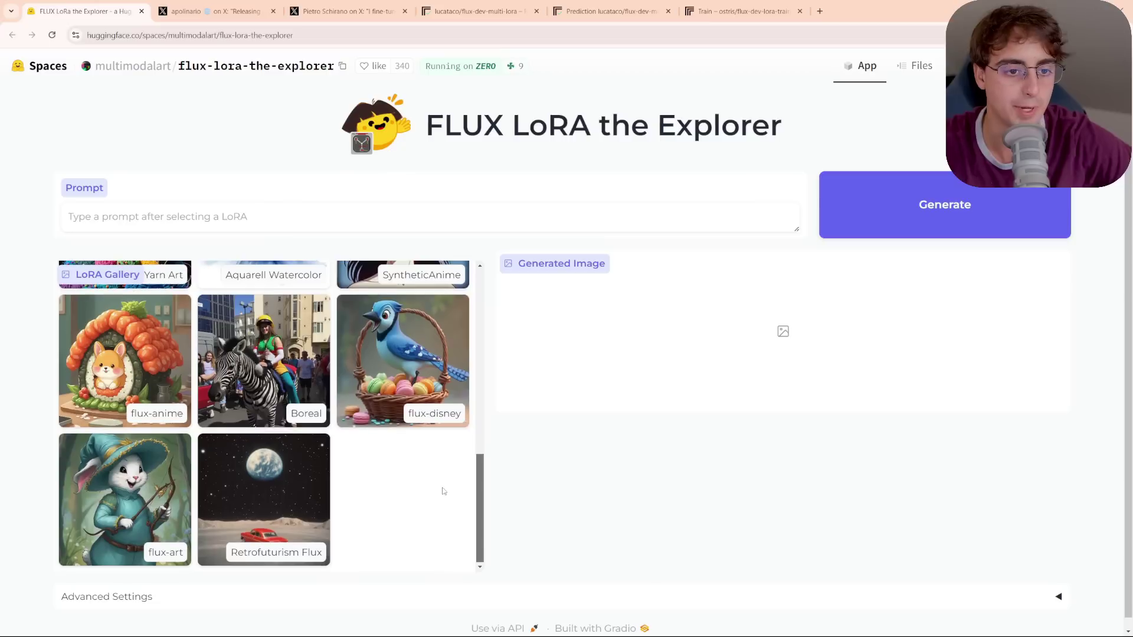
Expand Advanced Settings to review the generation options, then go back to the Space from Grok
{"action": "left_click", "coordinate": [531, 596]}
{"action": "scroll", "coordinate": [589, 531], "scroll_direction": "down", "scroll_amount": 3}
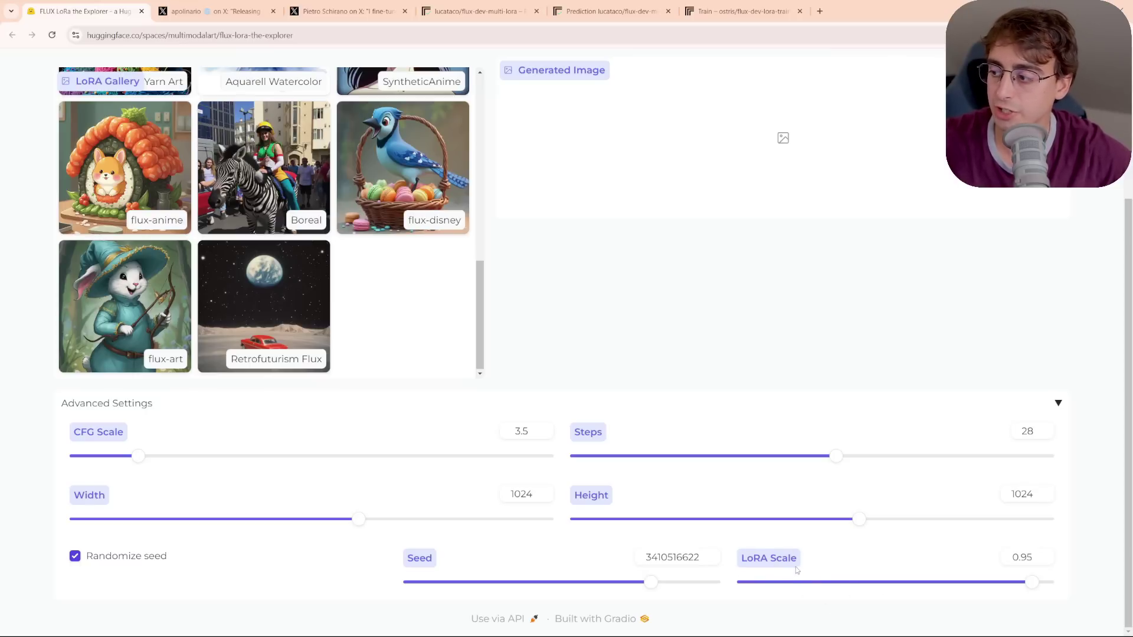
{"action": "scroll", "coordinate": [176, 392], "scroll_direction": "up", "scroll_amount": 10}
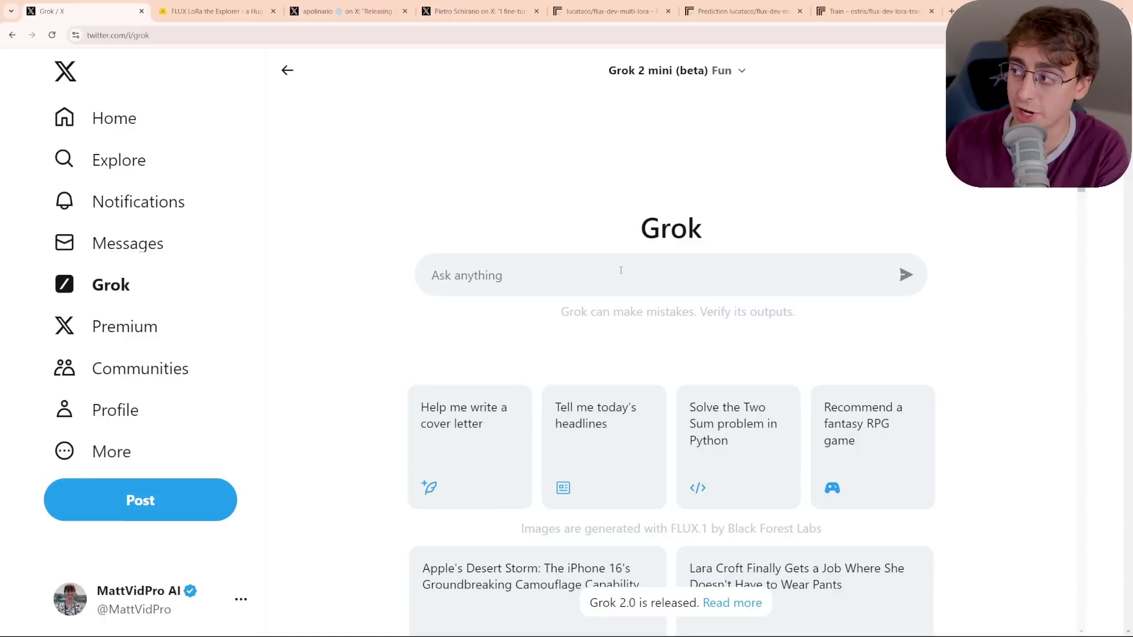
{"action": "key", "text": "ctrl+Tab"}
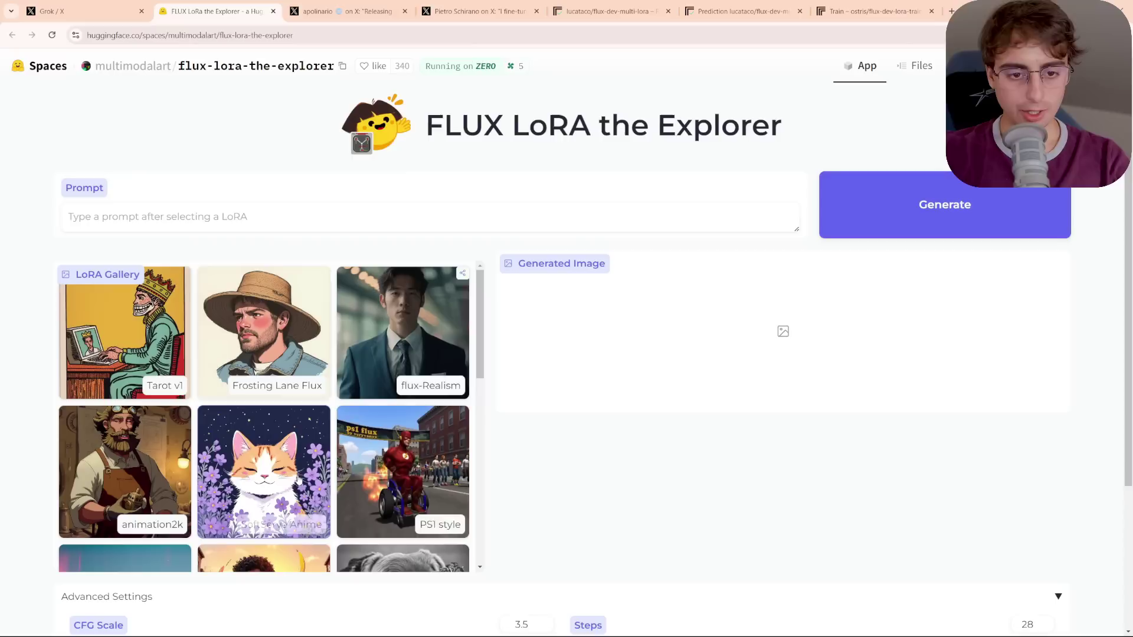
Select the flux-Realism style and paste the redheaded woman aquatic fashion prompt
{"action": "left_click", "coordinate": [441, 346]}
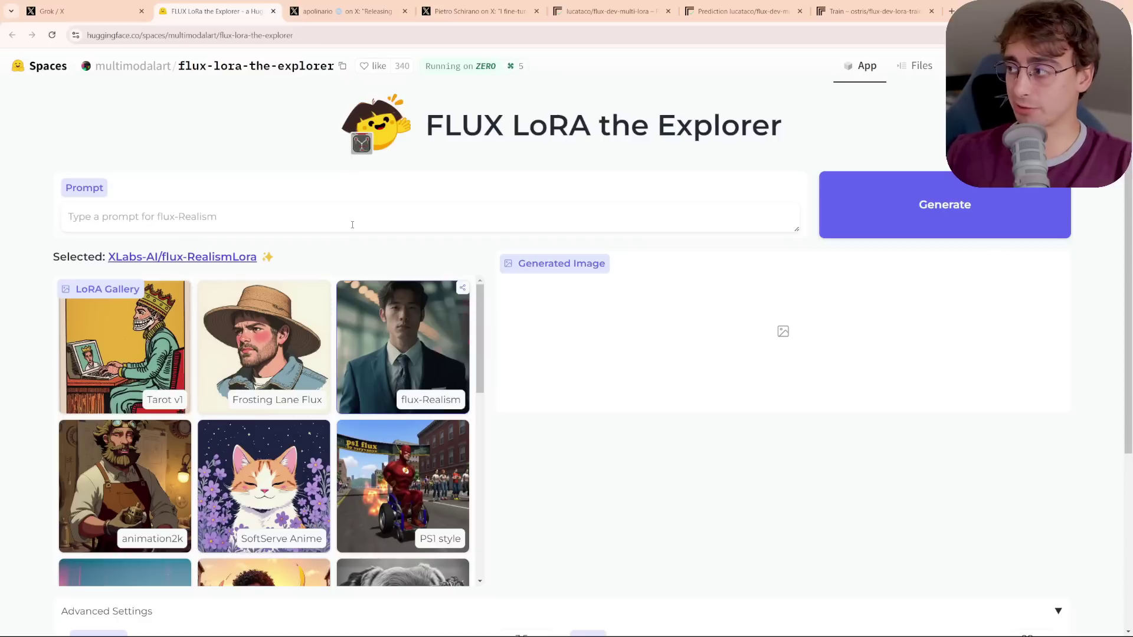
{"action": "type", "text": "stunning photography of a redheaded woman wearing an aquatic themed designer fashion outfit"}
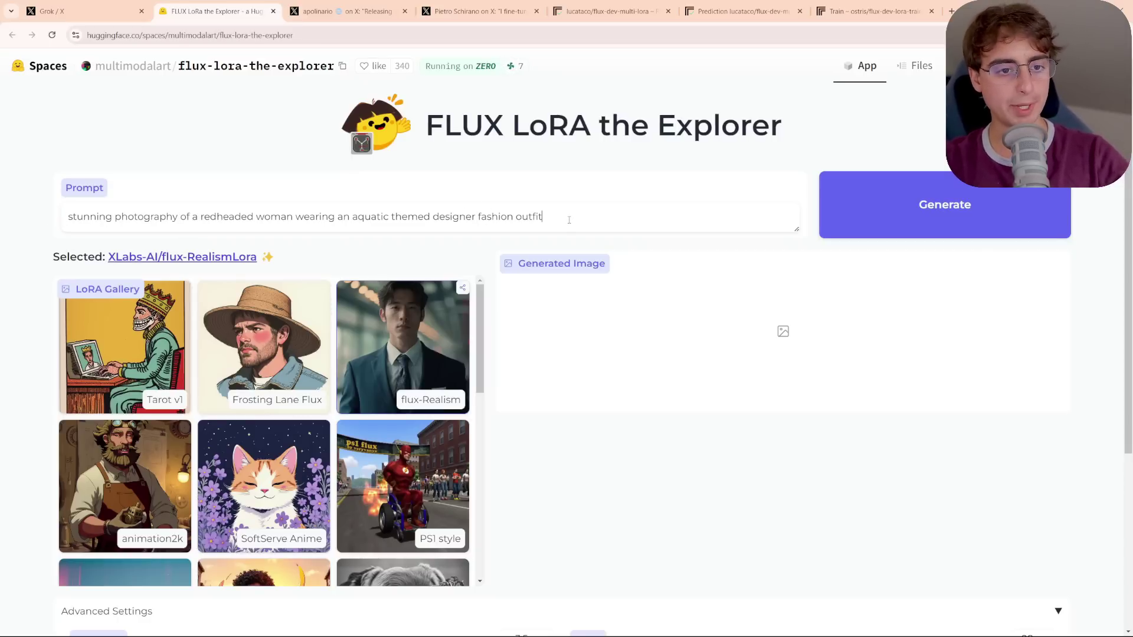
{"action": "left_click_drag", "start_coordinate": [569, 220], "coordinate": [3, 200]}
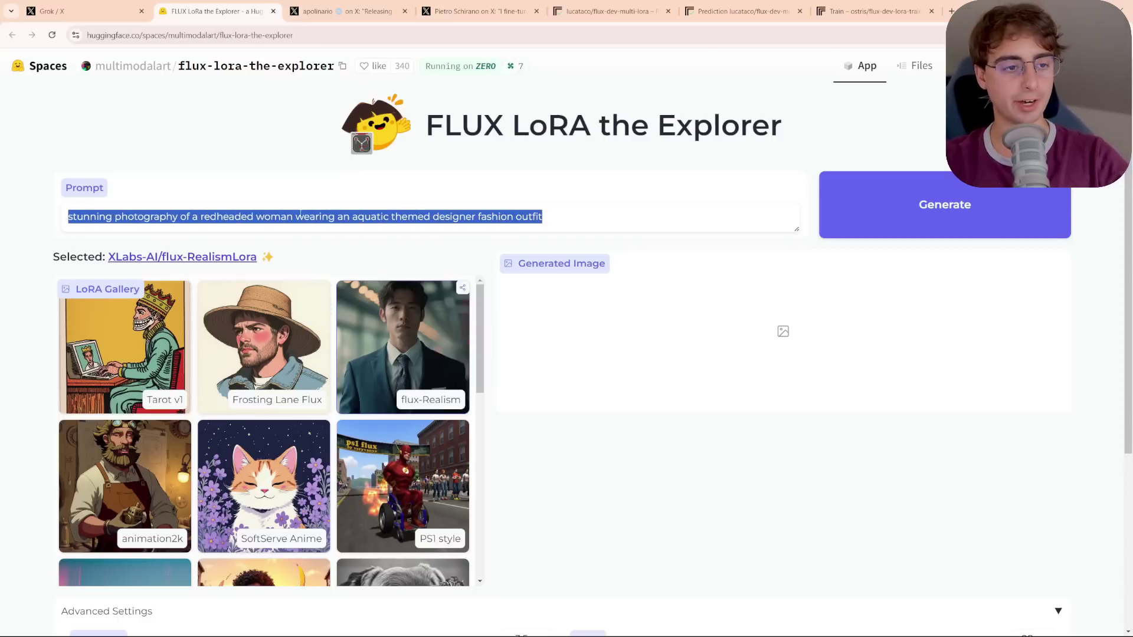
{"action": "left_click", "coordinate": [598, 222]}
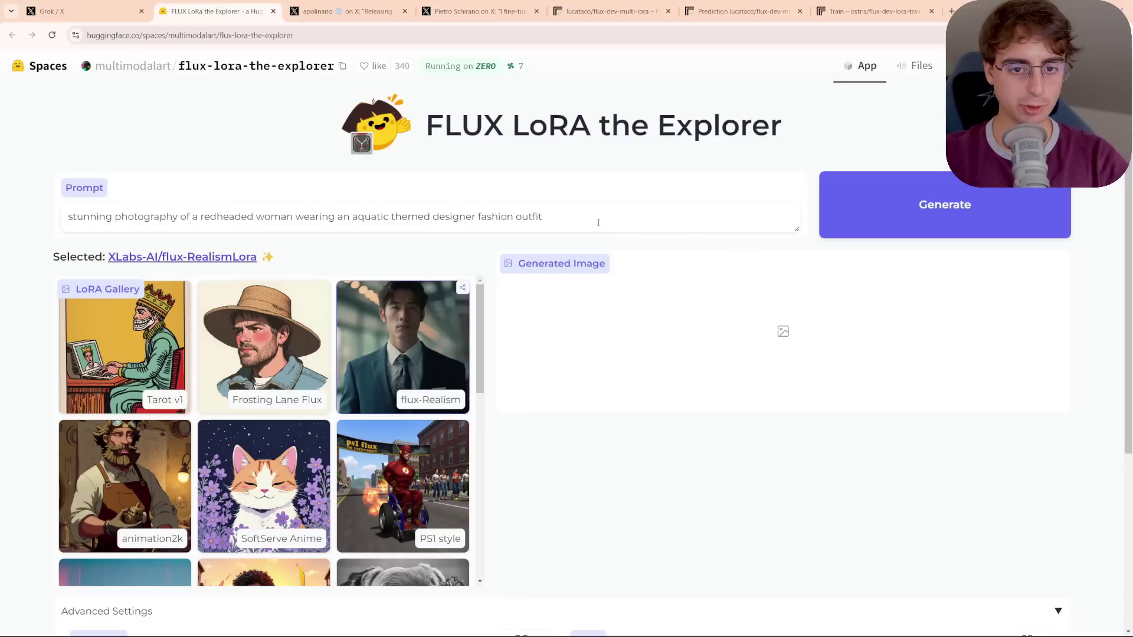
{"action": "left_click_drag", "start_coordinate": [343, 216], "coordinate": [430, 216]}
{"action": "left_click", "coordinate": [592, 210]}
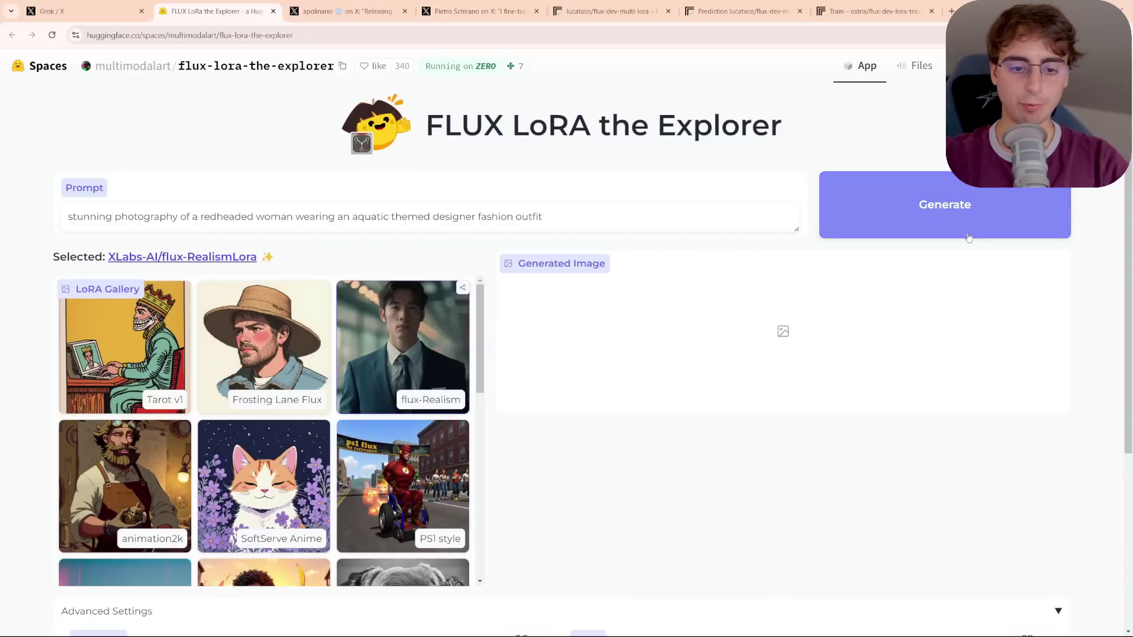
Generate the flux-Realism image and submit the same prompt to Grok
{"action": "left_click", "coordinate": [909, 224]}
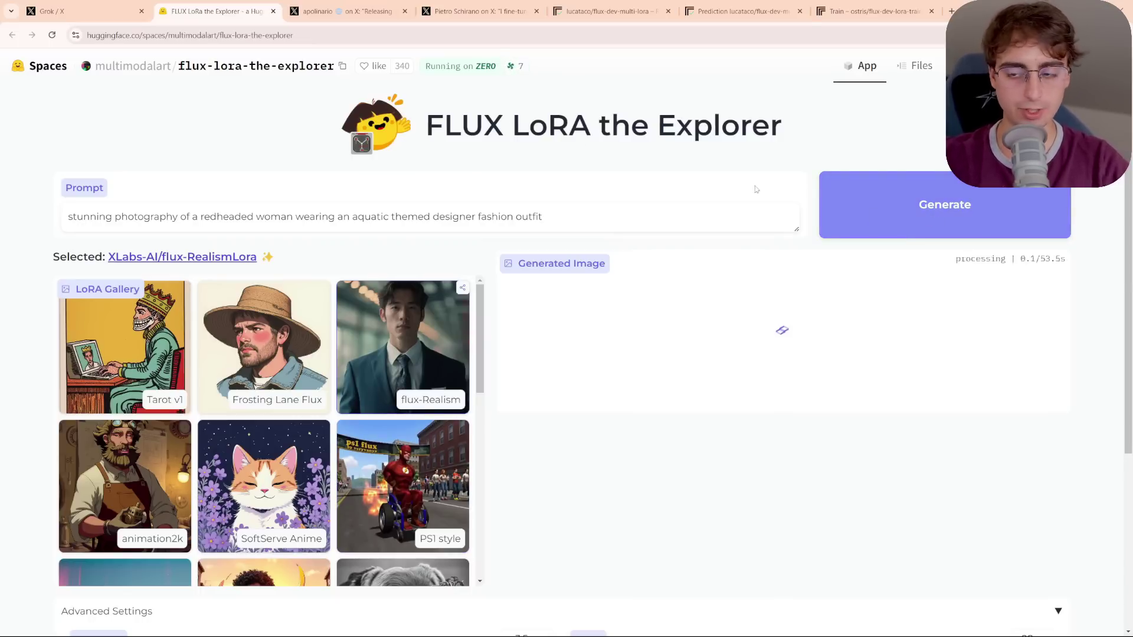
{"action": "left_click_drag", "start_coordinate": [389, 156], "coordinate": [732, 165]}
{"action": "left_click", "coordinate": [664, 167]}
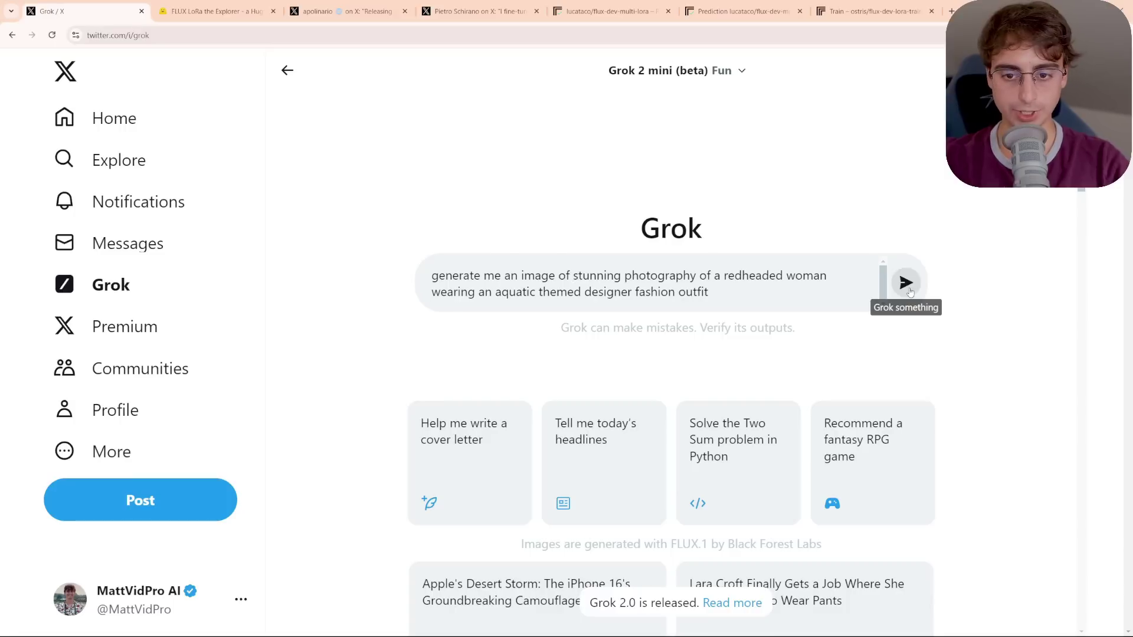
{"action": "left_click", "coordinate": [910, 291]}
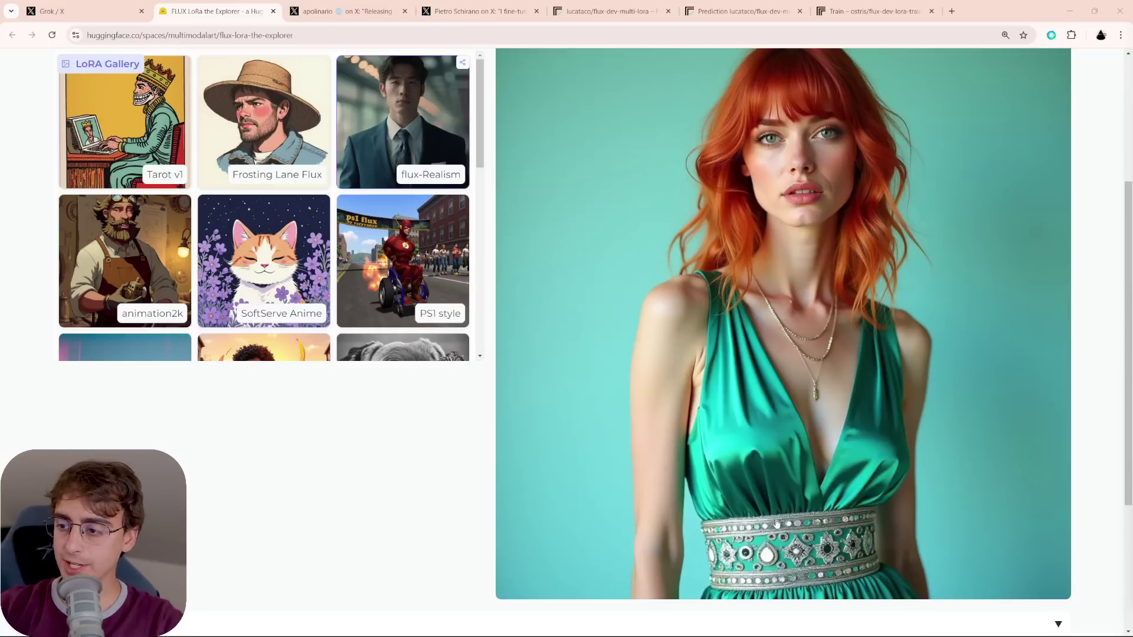
Compare Grok's teal-sequined redhead with the flux-RealismLora render and prompt
{"action": "key", "text": "ctrl+1"}
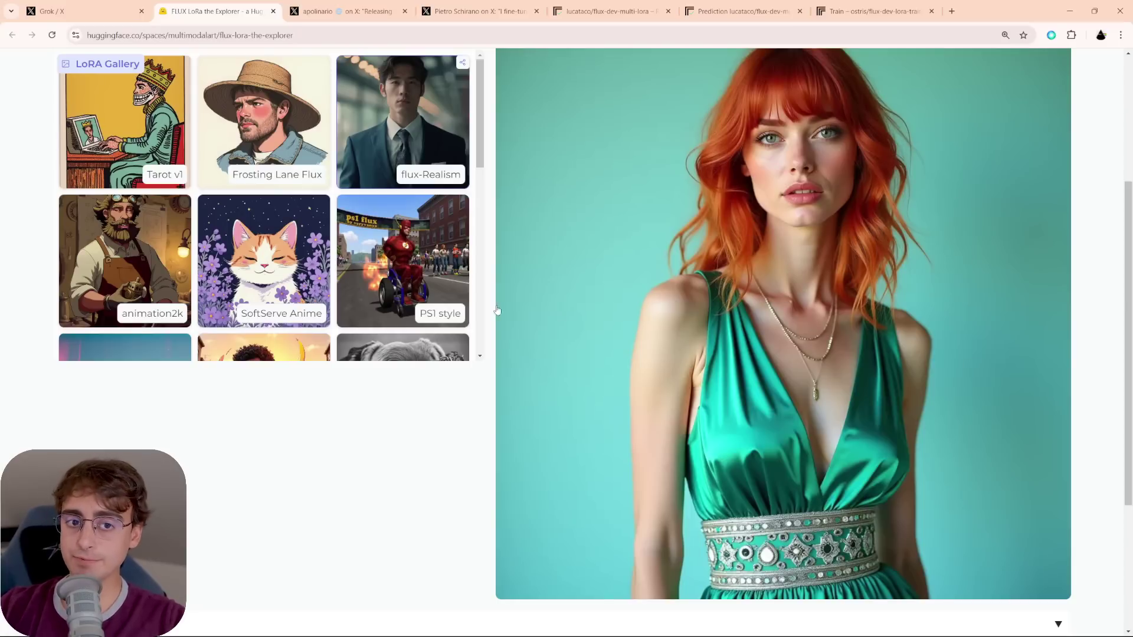
{"action": "scroll", "coordinate": [437, 415], "scroll_direction": "up", "scroll_amount": 3}
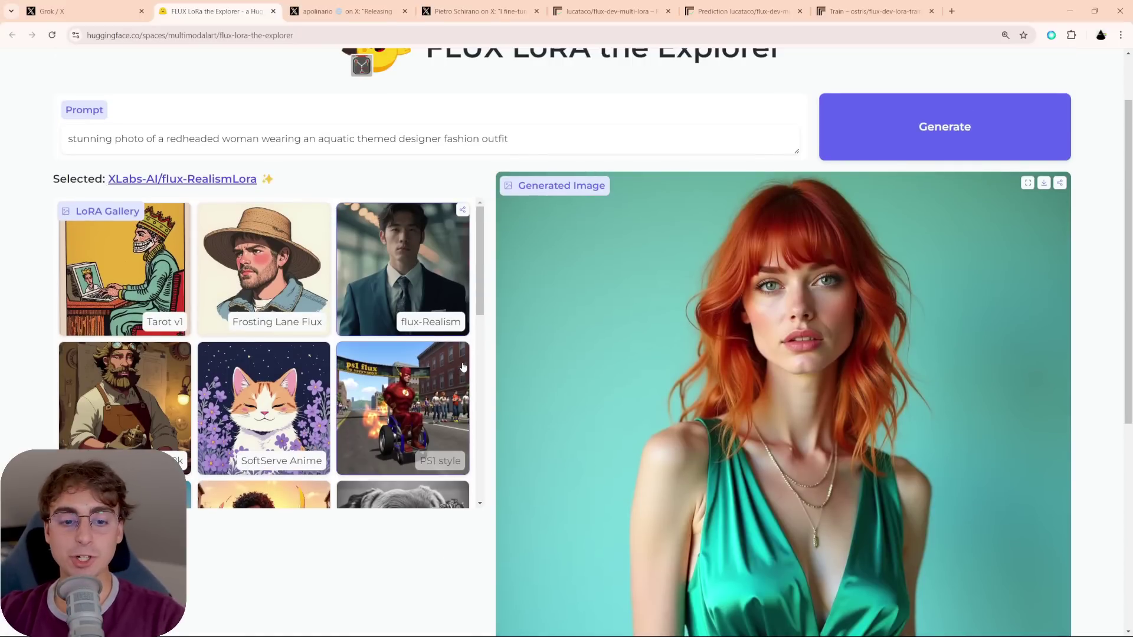
Choose Tarot v1, set width to 576, and start the Walter White blue-crystal tarot render
{"action": "left_click", "coordinate": [149, 290]}
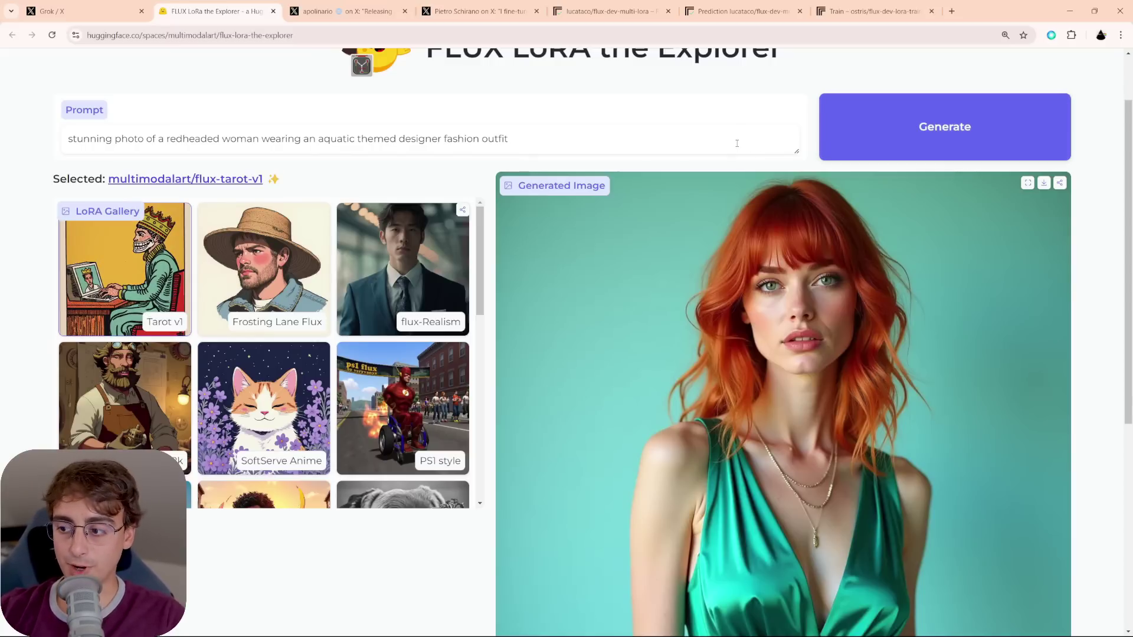
{"action": "scroll", "coordinate": [701, 450], "scroll_direction": "down", "scroll_amount": 6}
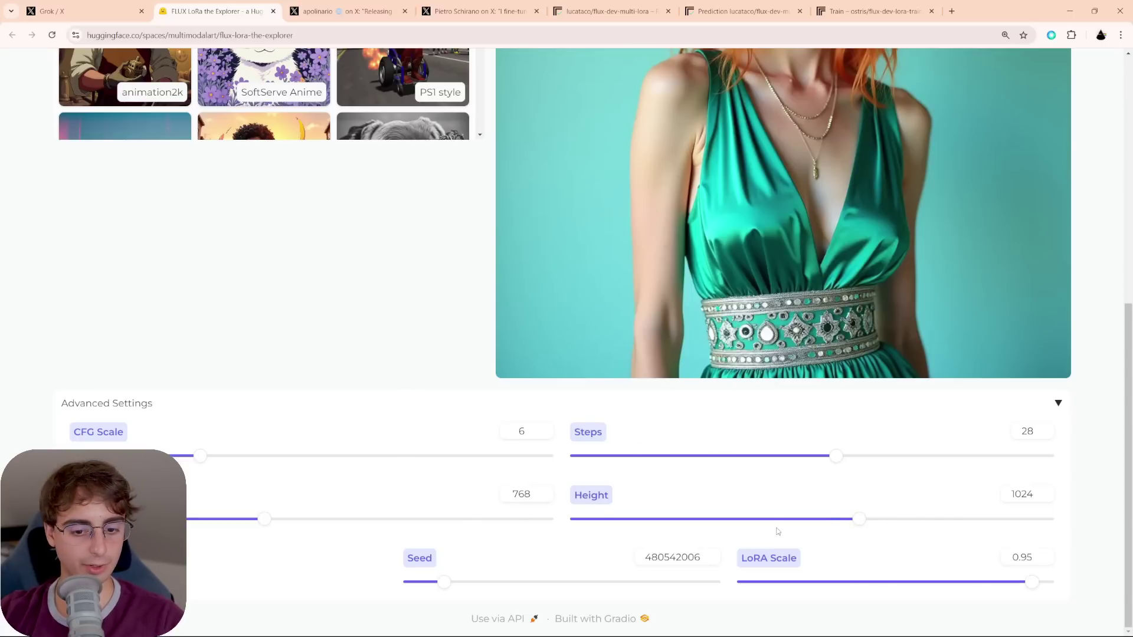
{"action": "left_click_drag", "start_coordinate": [264, 520], "coordinate": [204, 522]}
{"action": "scroll", "coordinate": [154, 209], "scroll_direction": "up", "scroll_amount": 8}
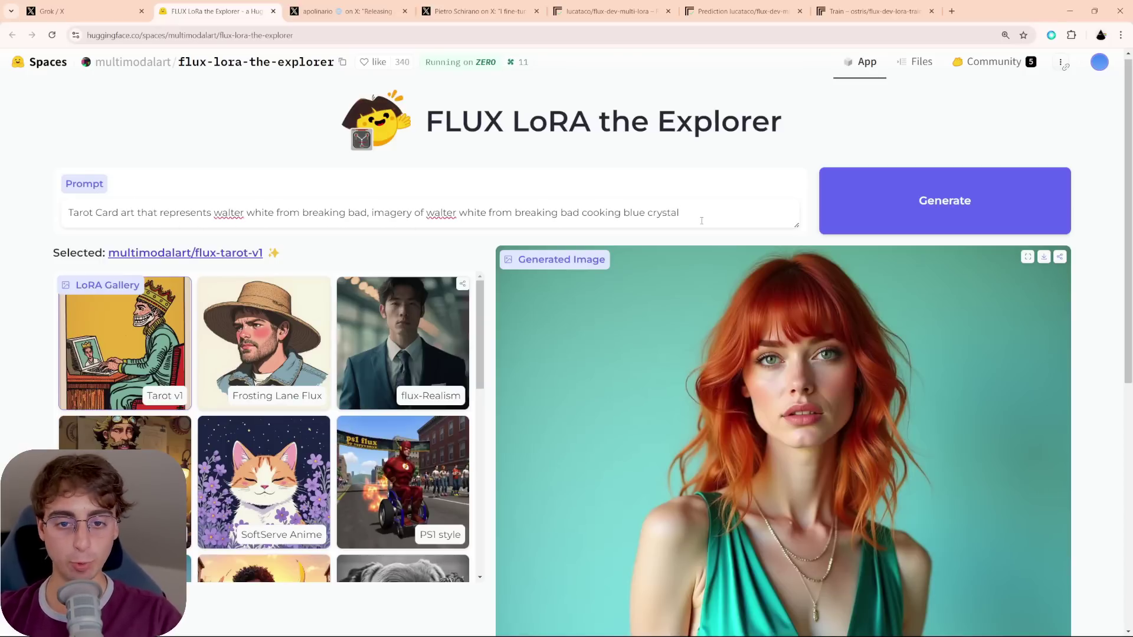
{"action": "left_click_drag", "start_coordinate": [704, 215], "coordinate": [4, 235]}
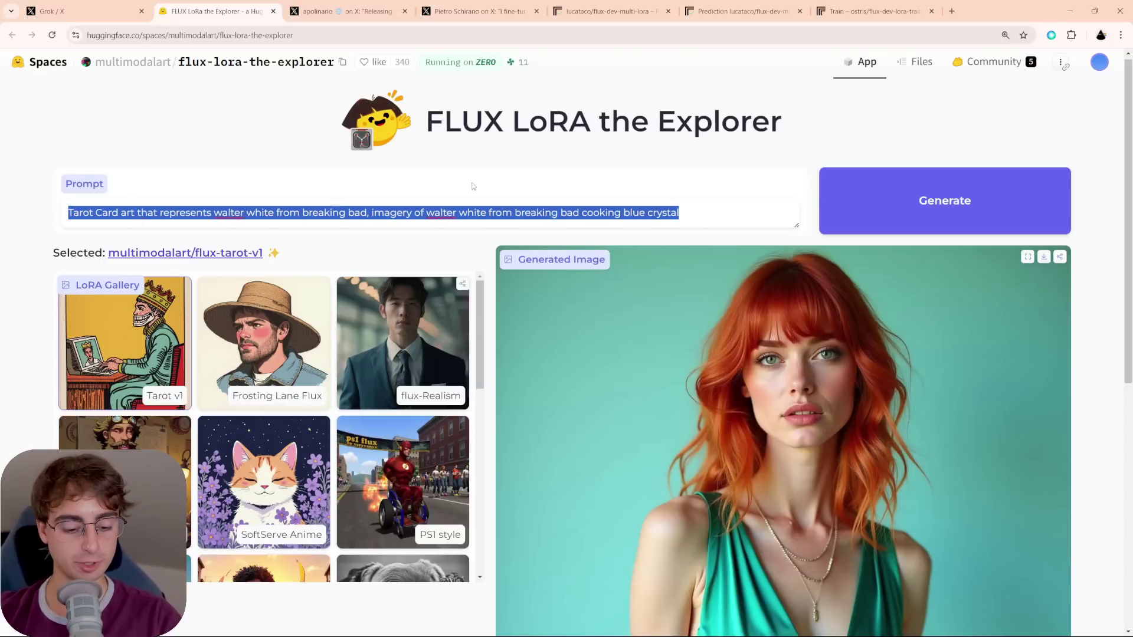
{"action": "left_click", "coordinate": [944, 200]}
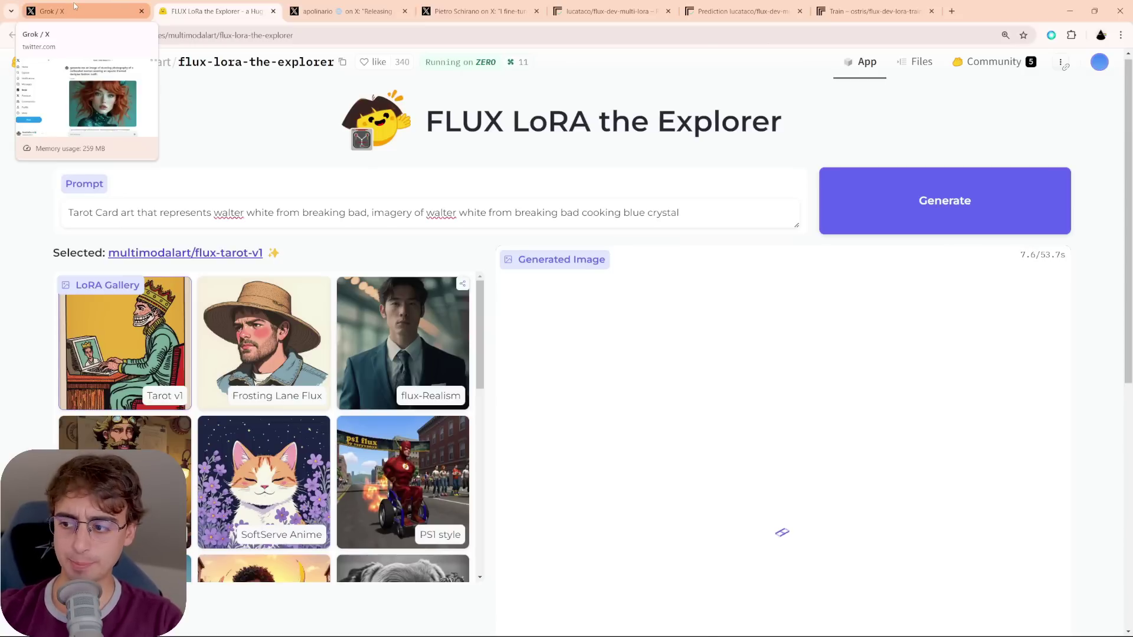
Zoom out to inspect the finished Walter White tarot card, then switch to Grok's version
{"action": "key", "text": "ctrl+minus"}
{"action": "key", "text": "ctrl+minus"}
{"action": "scroll", "coordinate": [941, 453], "scroll_direction": "up", "scroll_amount": 1}
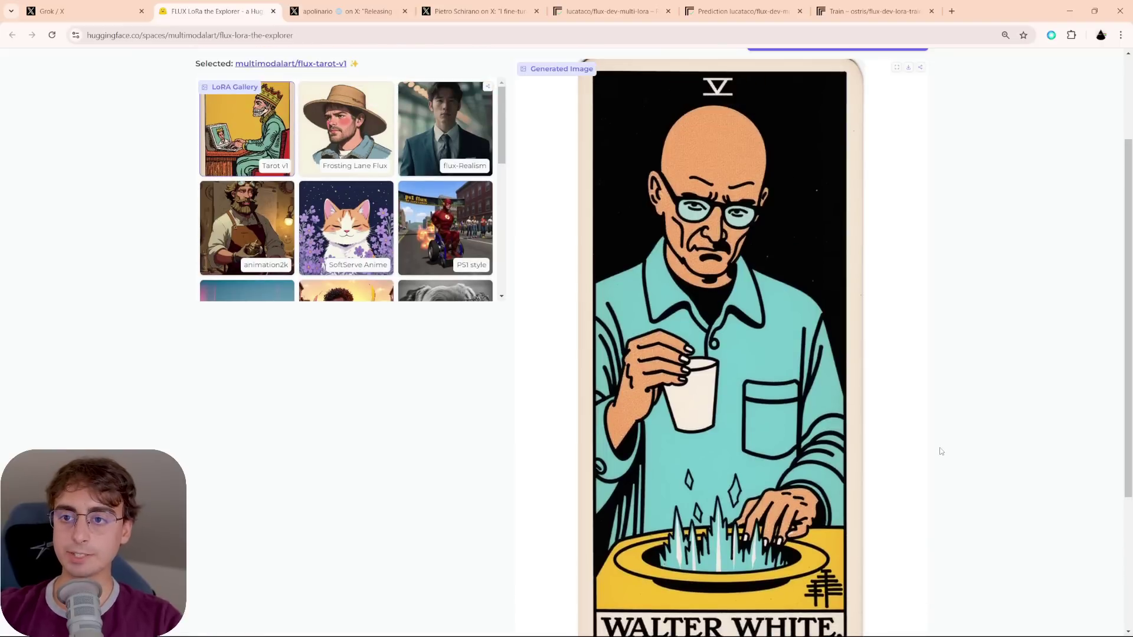
{"action": "scroll", "coordinate": [930, 450], "scroll_direction": "up", "scroll_amount": 1}
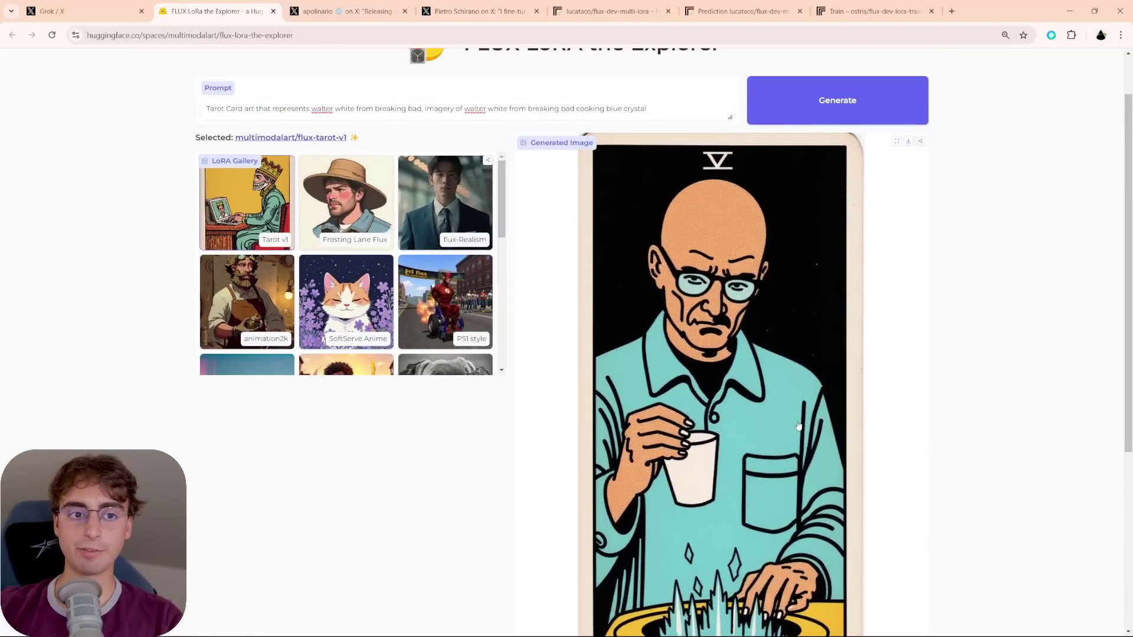
{"action": "scroll", "coordinate": [914, 469], "scroll_direction": "down", "scroll_amount": 2}
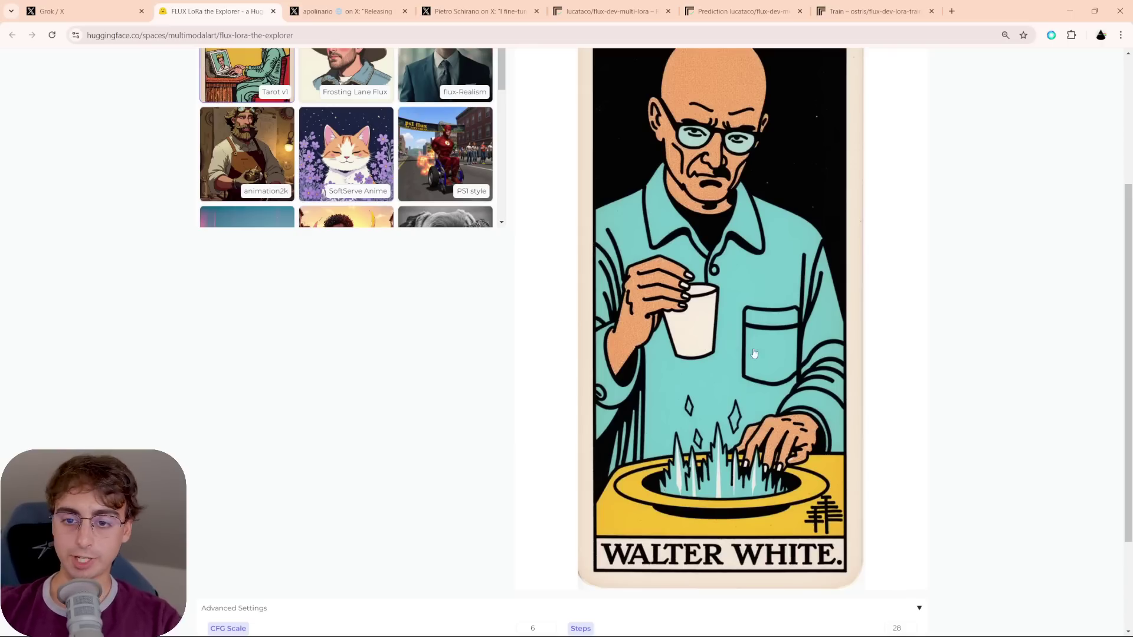
{"action": "scroll", "coordinate": [754, 353], "scroll_direction": "up", "scroll_amount": 1}
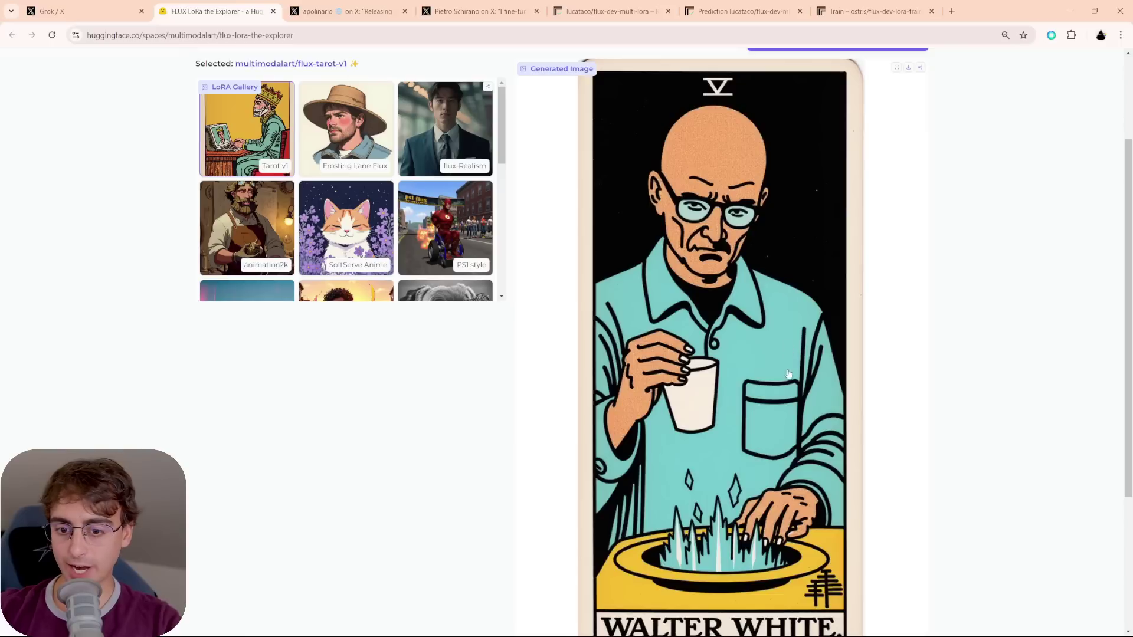
{"action": "scroll", "coordinate": [737, 461], "scroll_direction": "down", "scroll_amount": 2}
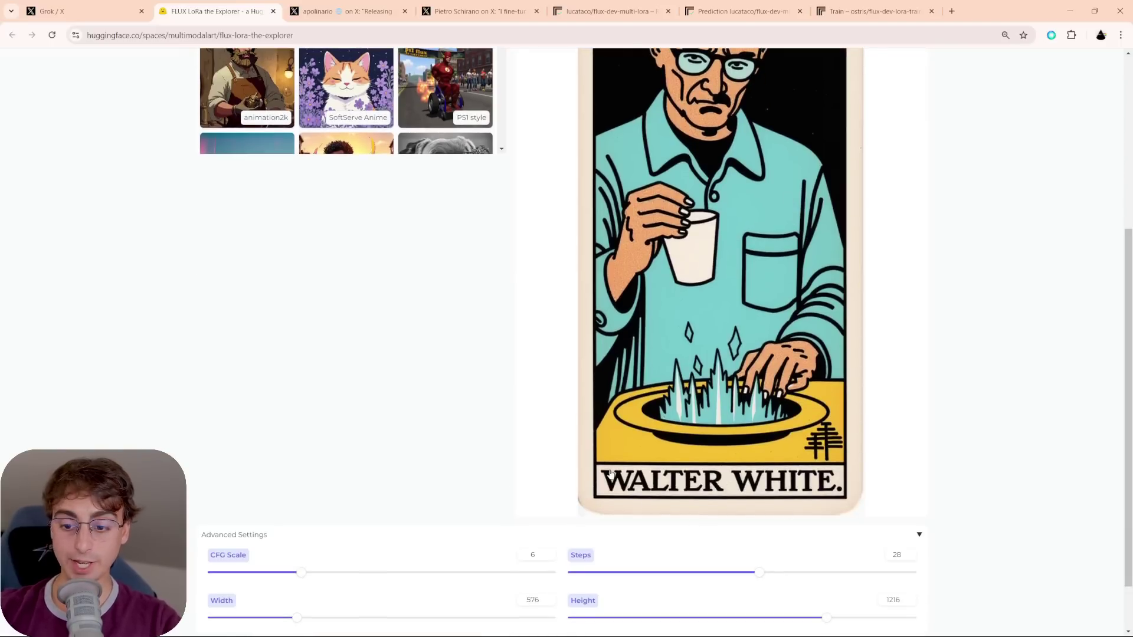
{"action": "scroll", "coordinate": [888, 497], "scroll_direction": "up", "scroll_amount": 1}
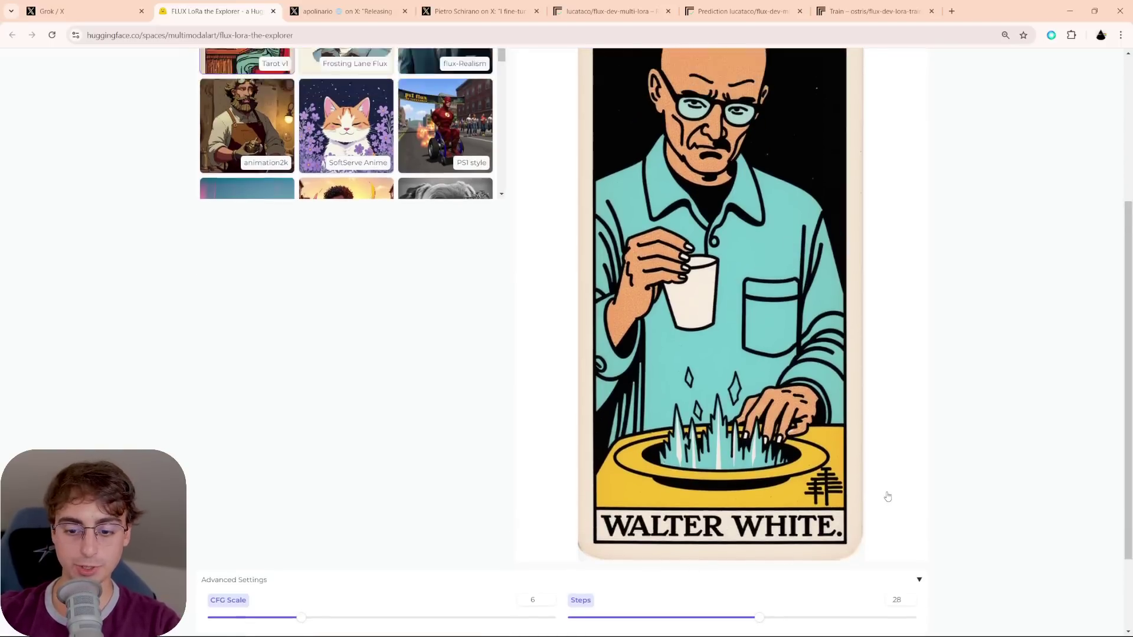
{"action": "scroll", "coordinate": [888, 497], "scroll_direction": "up", "scroll_amount": 3}
{"action": "scroll", "coordinate": [885, 493], "scroll_direction": "down", "scroll_amount": 3}
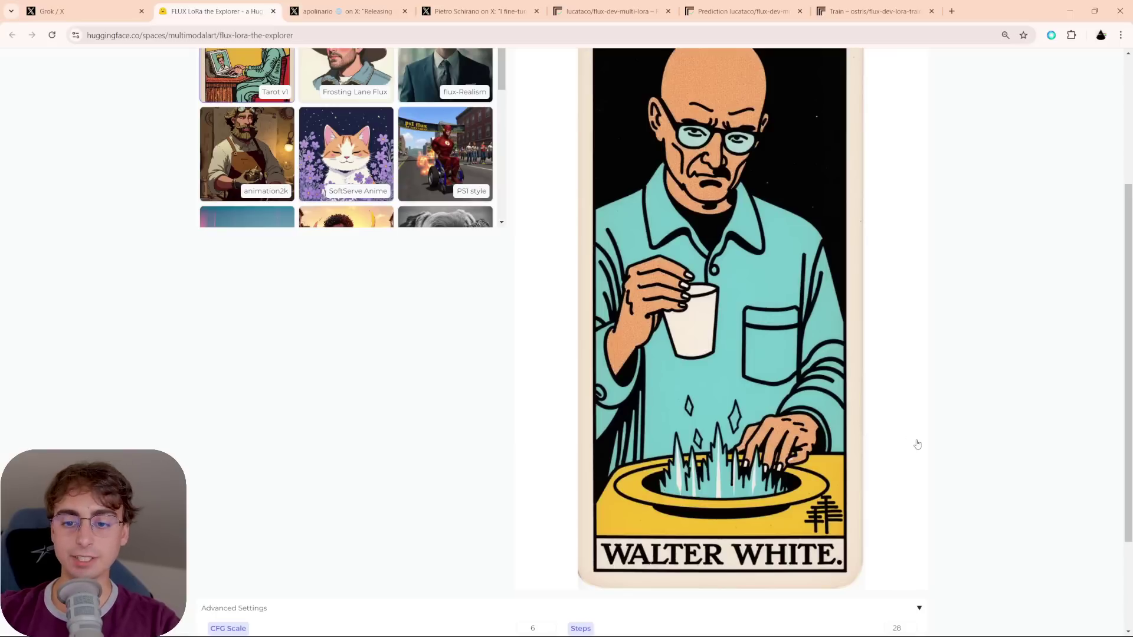
{"action": "scroll", "coordinate": [919, 444], "scroll_direction": "up", "scroll_amount": 1}
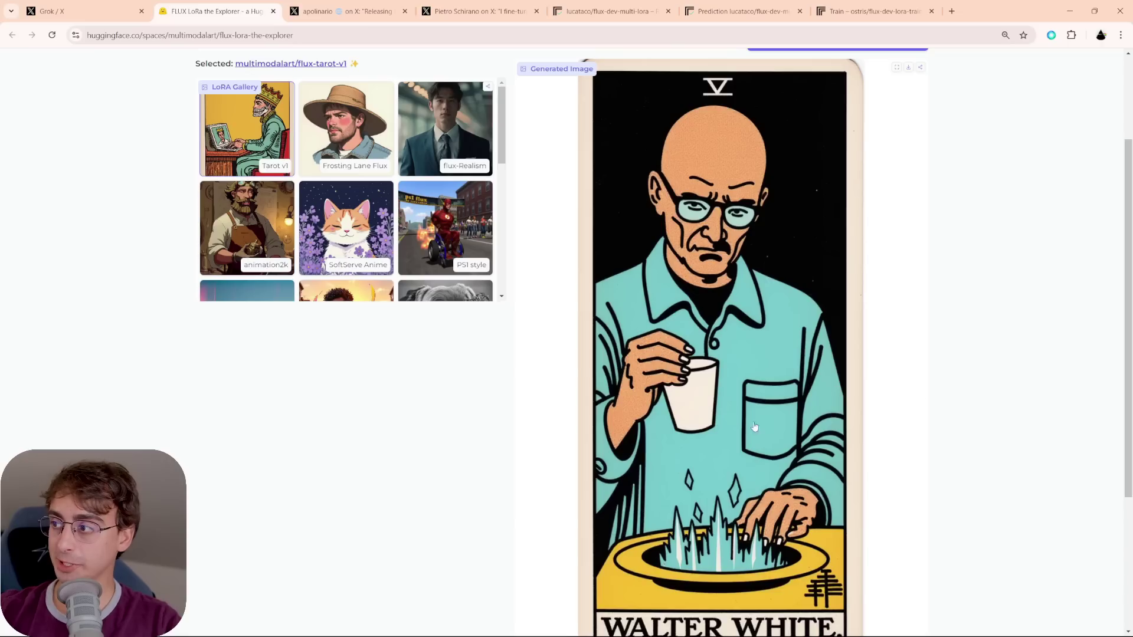
{"action": "scroll", "coordinate": [927, 456], "scroll_direction": "down", "scroll_amount": 1}
{"action": "scroll", "coordinate": [927, 455], "scroll_direction": "up", "scroll_amount": 2}
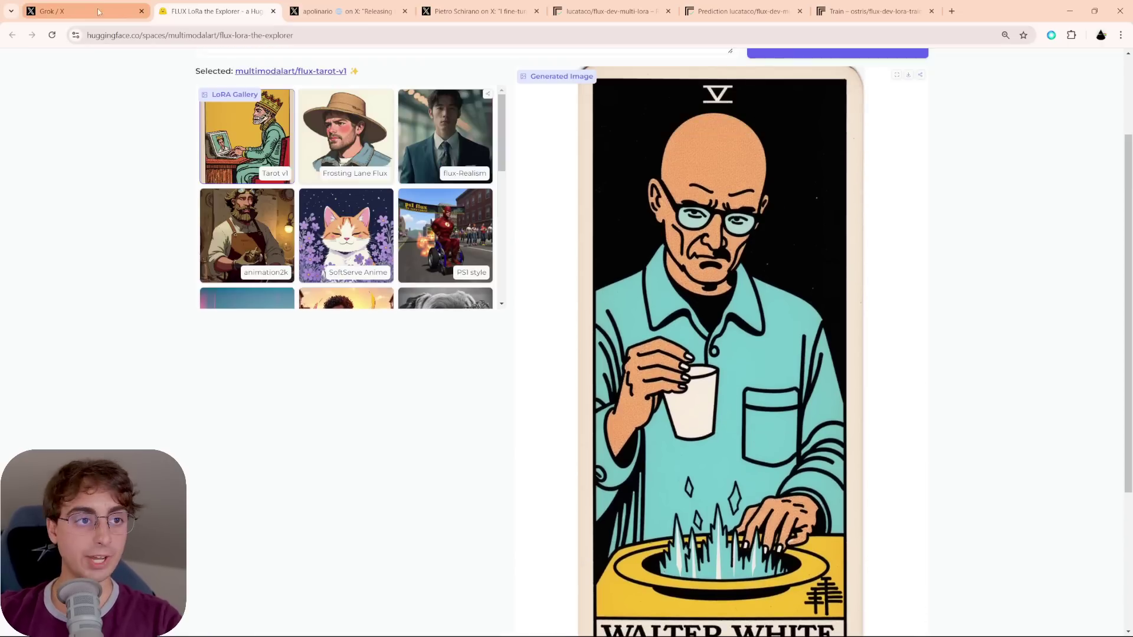
{"action": "key", "text": "ctrl+shift+Tab"}
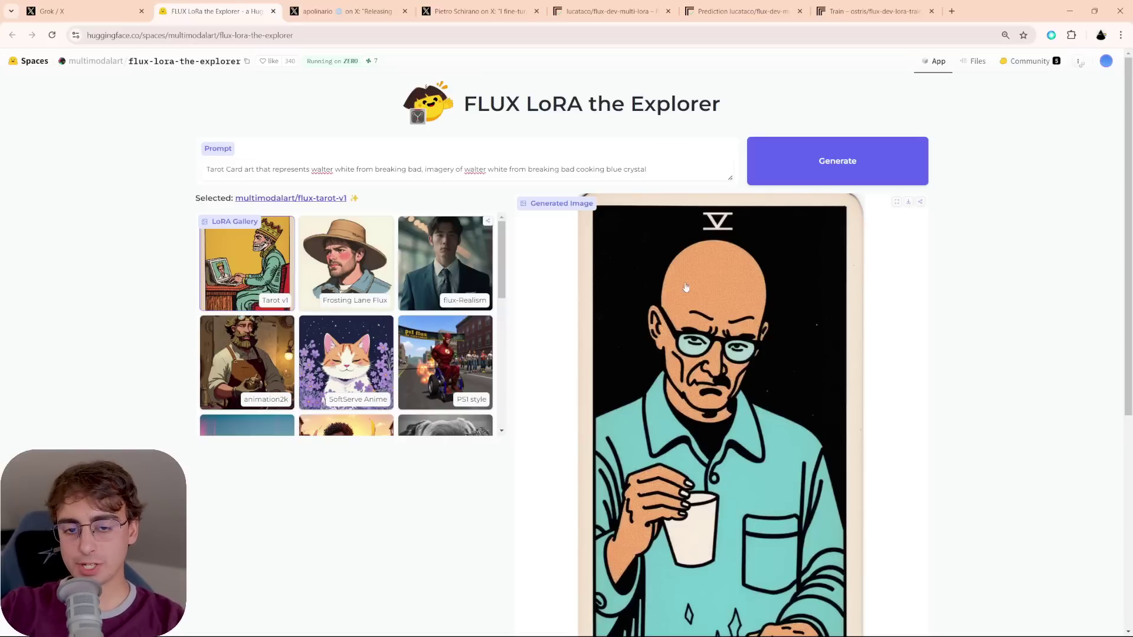
Append a bottom caption reading "the one who knocks" to the tarot prompt and review the card
{"action": "left_click", "coordinate": [685, 174]}
{"action": "type", "text": "Text at the bot"}
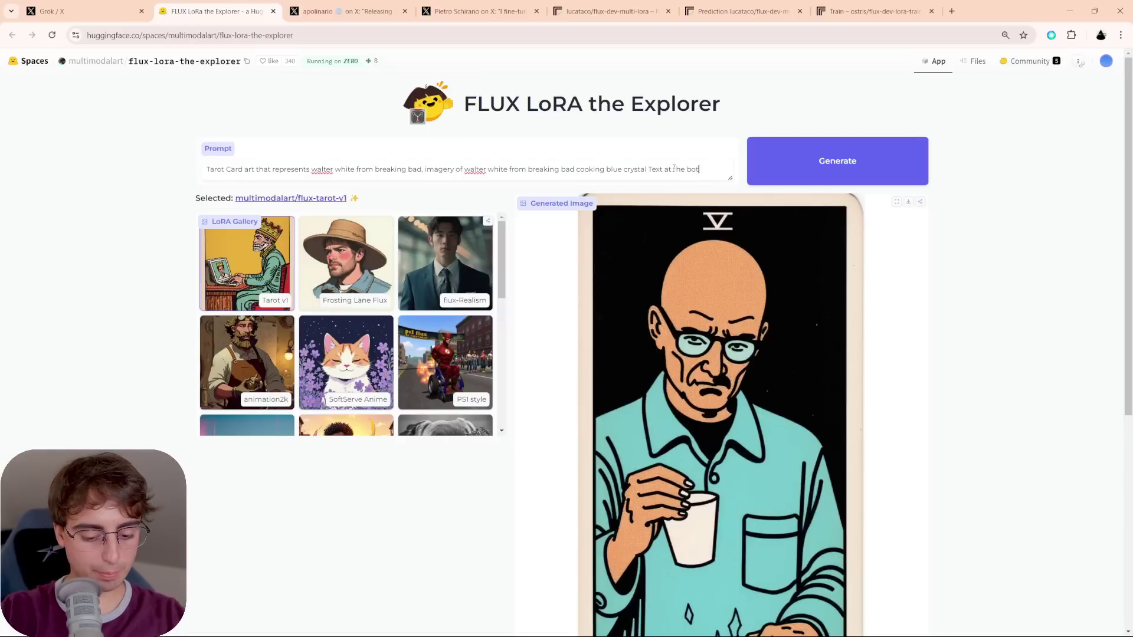
{"action": "type", "text": "tom reads"}
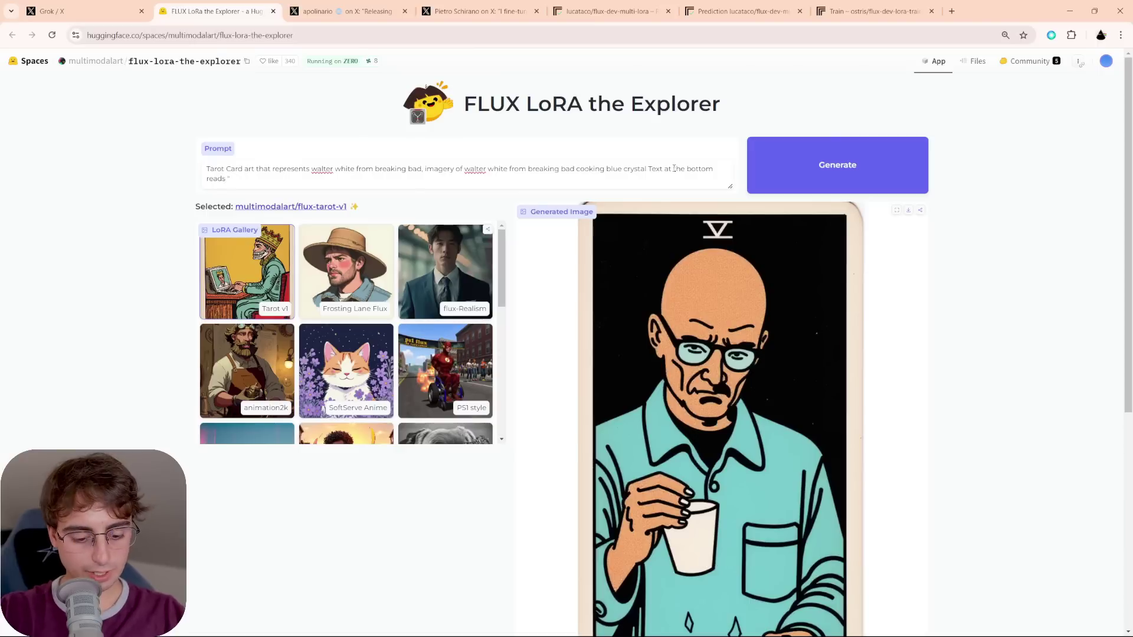
{"action": "type", "text": " \"the one who knos"}
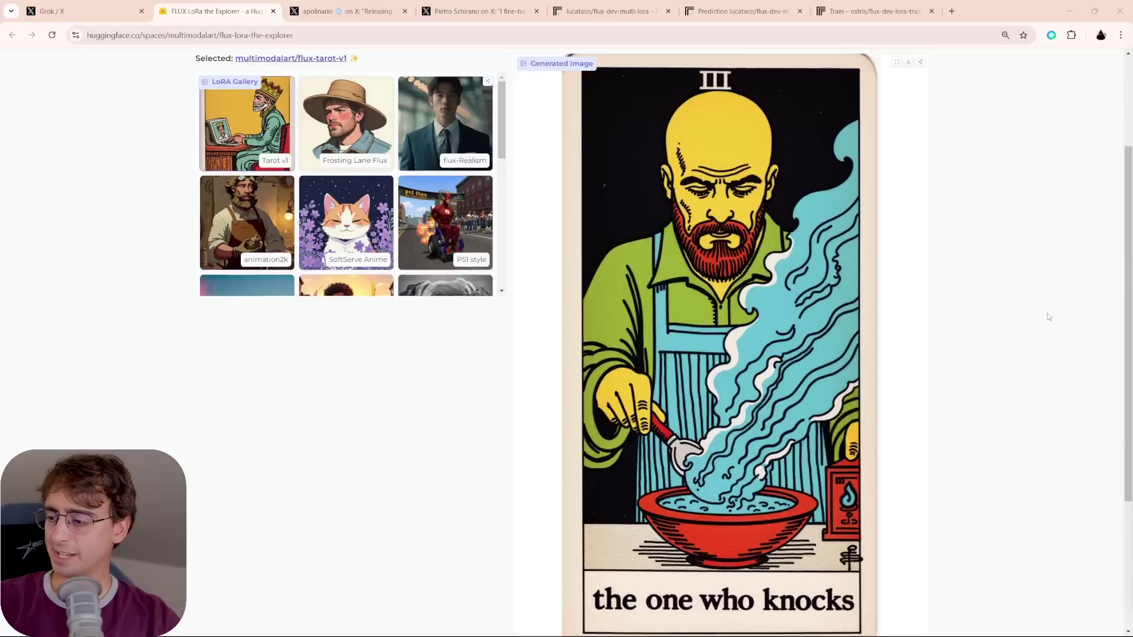
{"action": "scroll", "coordinate": [1045, 302], "scroll_direction": "down", "scroll_amount": 1}
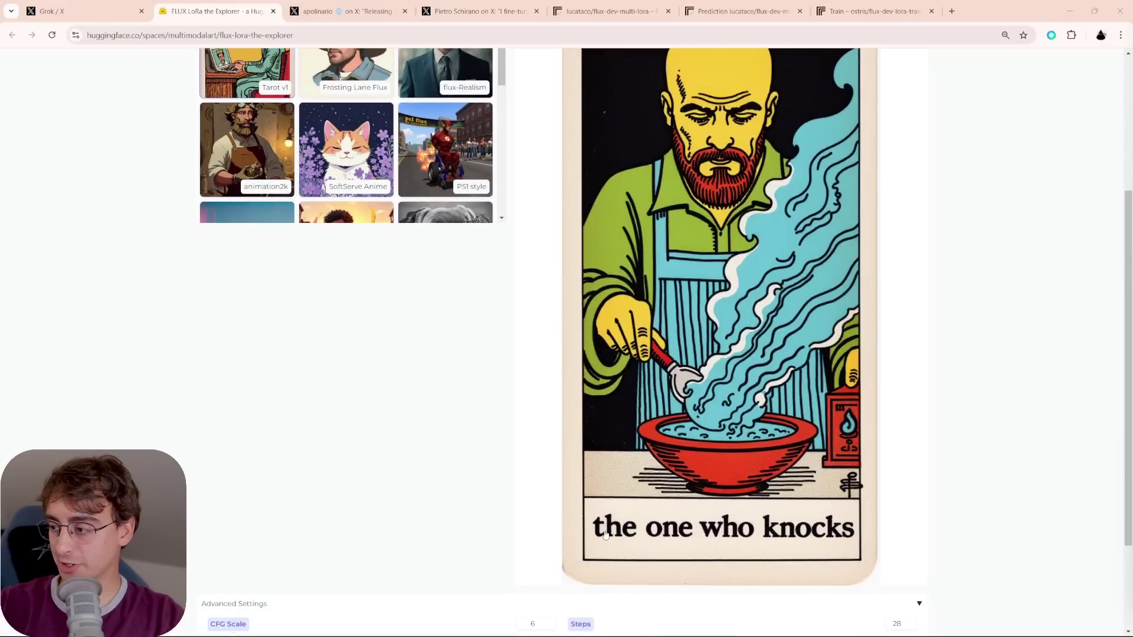
{"action": "scroll", "coordinate": [900, 525], "scroll_direction": "up", "scroll_amount": 3}
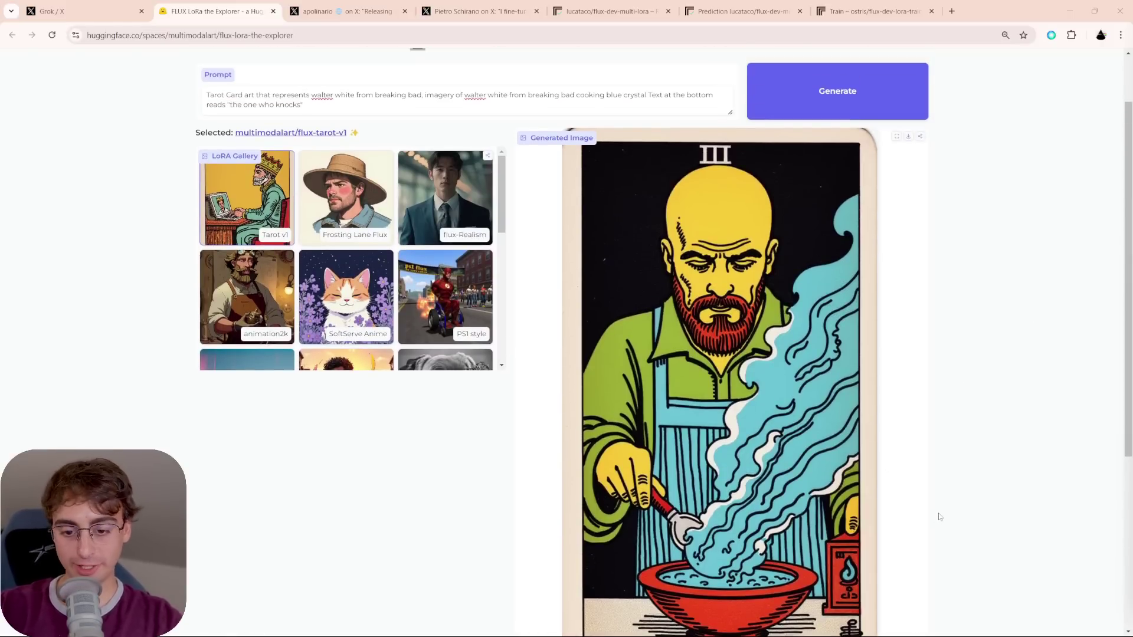
{"action": "scroll", "coordinate": [941, 517], "scroll_direction": "down", "scroll_amount": 1}
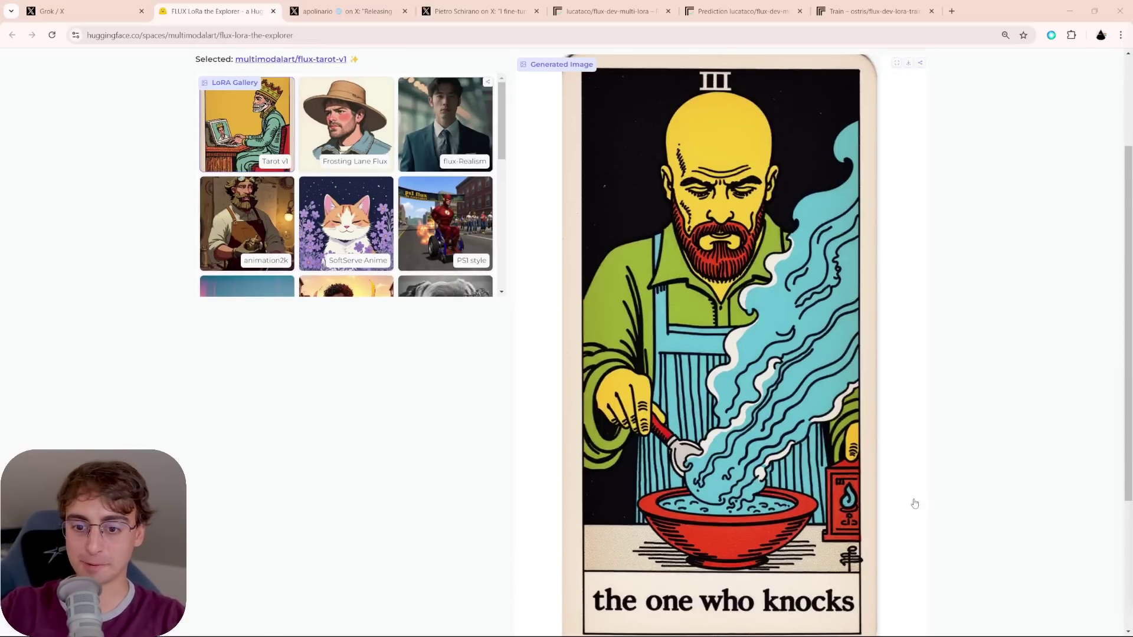
{"action": "scroll", "coordinate": [922, 505], "scroll_direction": "up", "scroll_amount": 2}
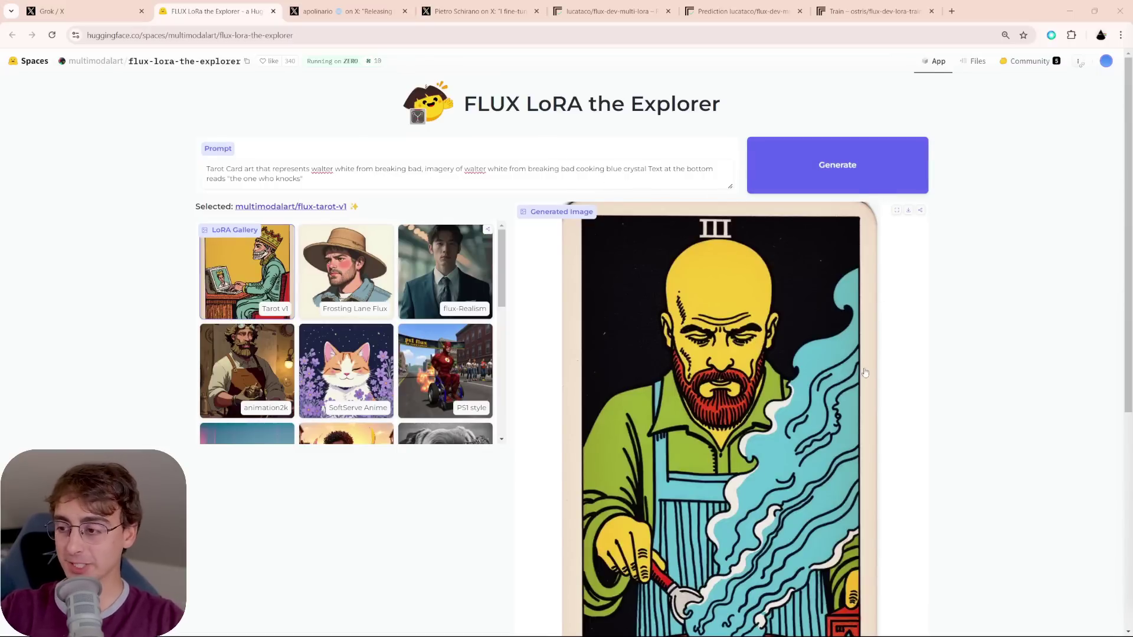
Browse the LoRA gallery, trying SyntheticAnime before settling on the PS1 style LoRA
{"action": "scroll", "coordinate": [865, 373], "scroll_direction": "down", "scroll_amount": 3}
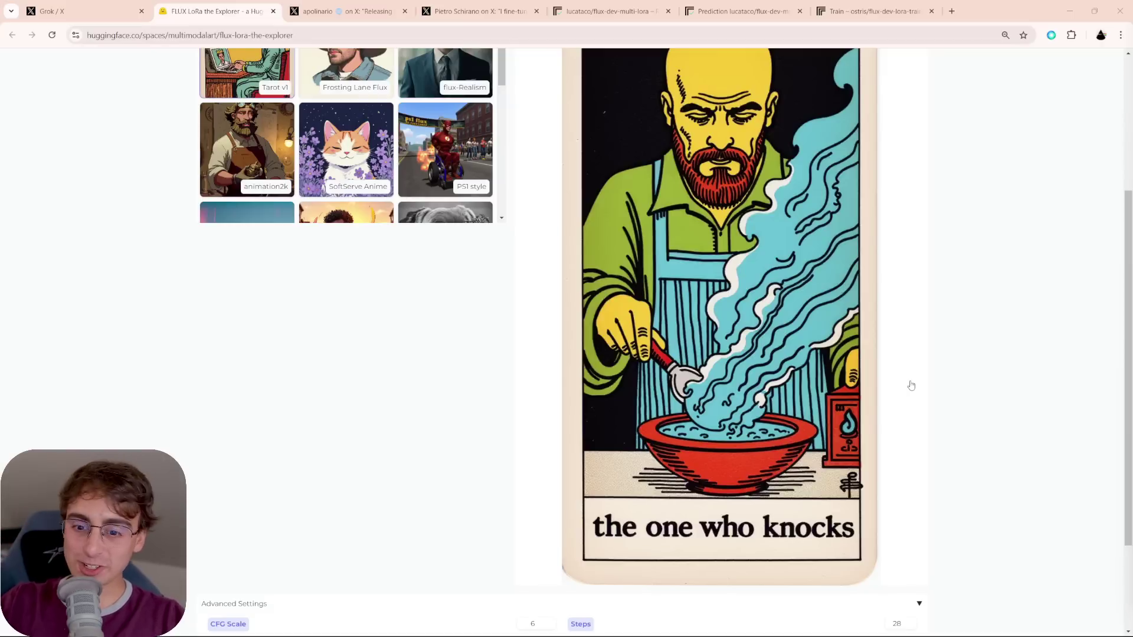
{"action": "scroll", "coordinate": [829, 337], "scroll_direction": "up", "scroll_amount": 3}
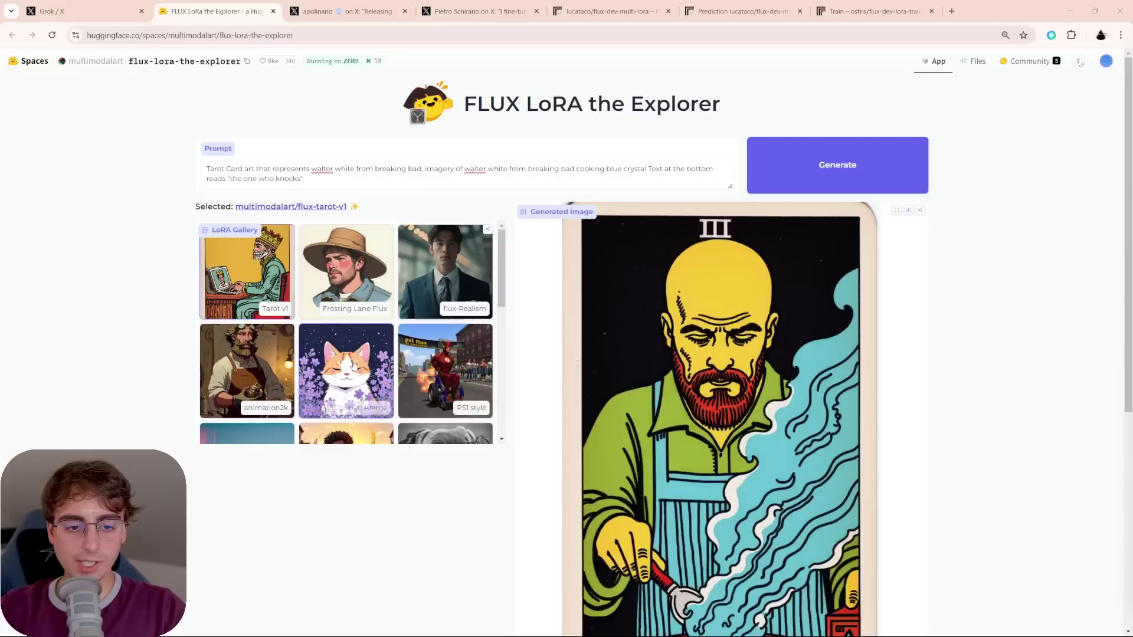
{"action": "scroll", "coordinate": [495, 322], "scroll_direction": "down", "scroll_amount": 2}
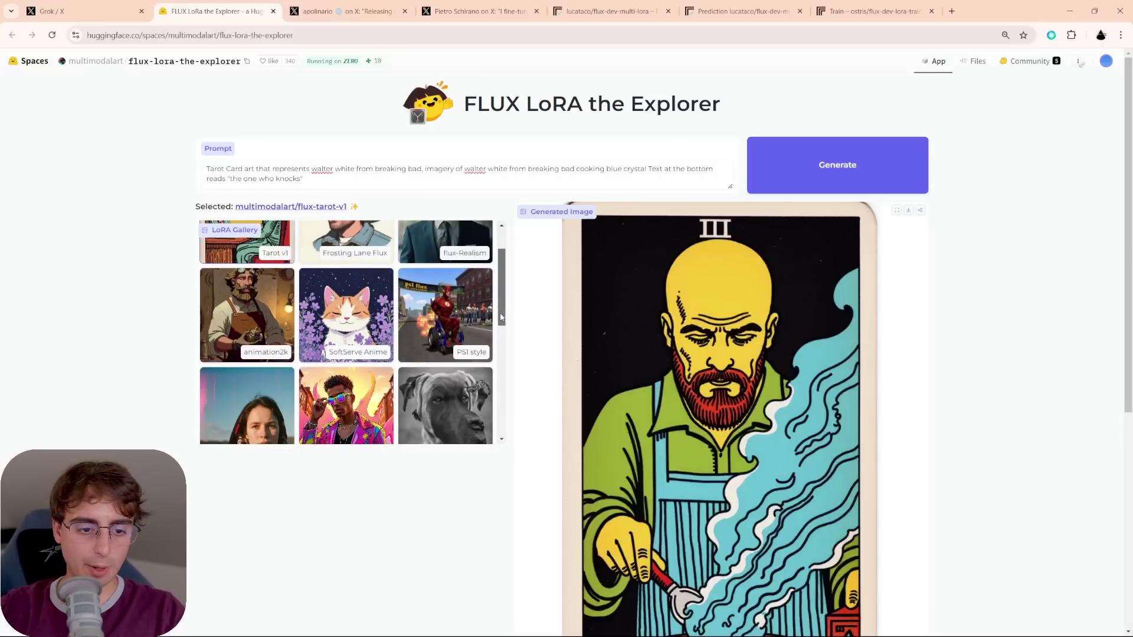
{"action": "scroll", "coordinate": [496, 328], "scroll_direction": "down", "scroll_amount": 1}
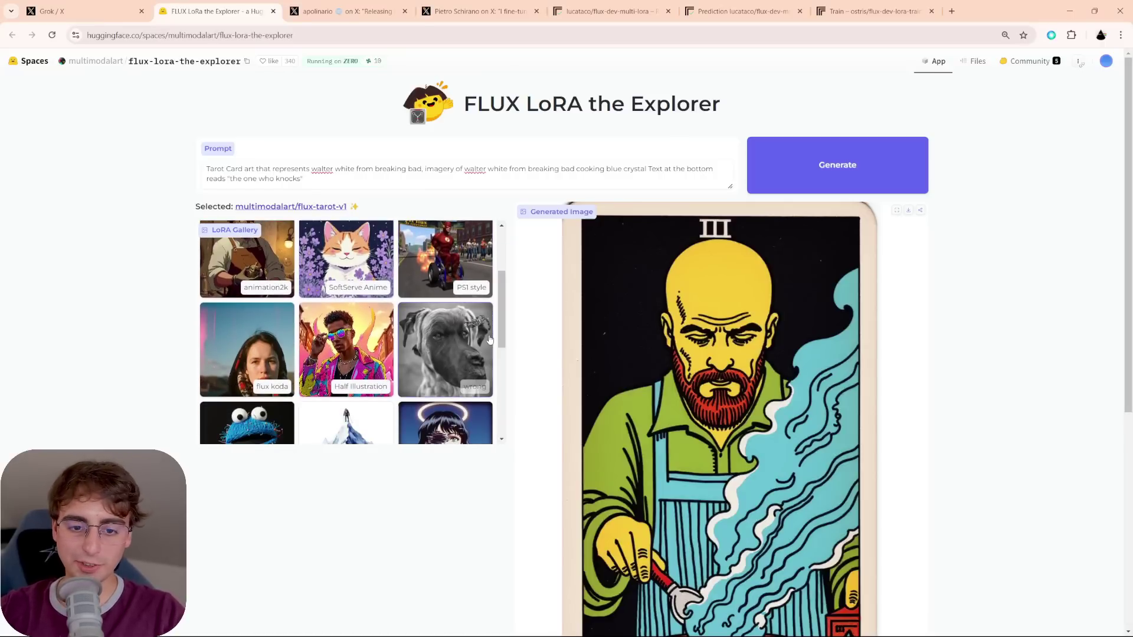
{"action": "mouse_move", "coordinate": [502, 334]}
{"action": "left_mouse_down"}
{"action": "mouse_move", "coordinate": [502, 367]}
{"action": "mouse_move", "coordinate": [500, 338]}
{"action": "left_mouse_up"}
{"action": "scroll", "coordinate": [472, 348], "scroll_direction": "down", "scroll_amount": 3}
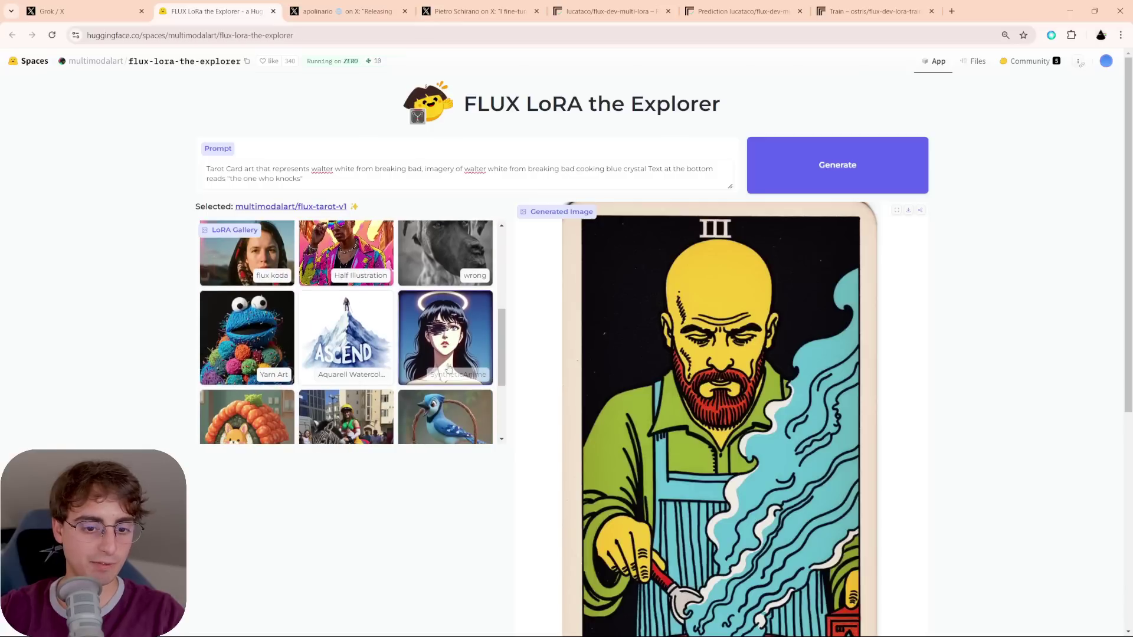
{"action": "left_click", "coordinate": [472, 351]}
{"action": "scroll", "coordinate": [478, 347], "scroll_direction": "down", "scroll_amount": 2}
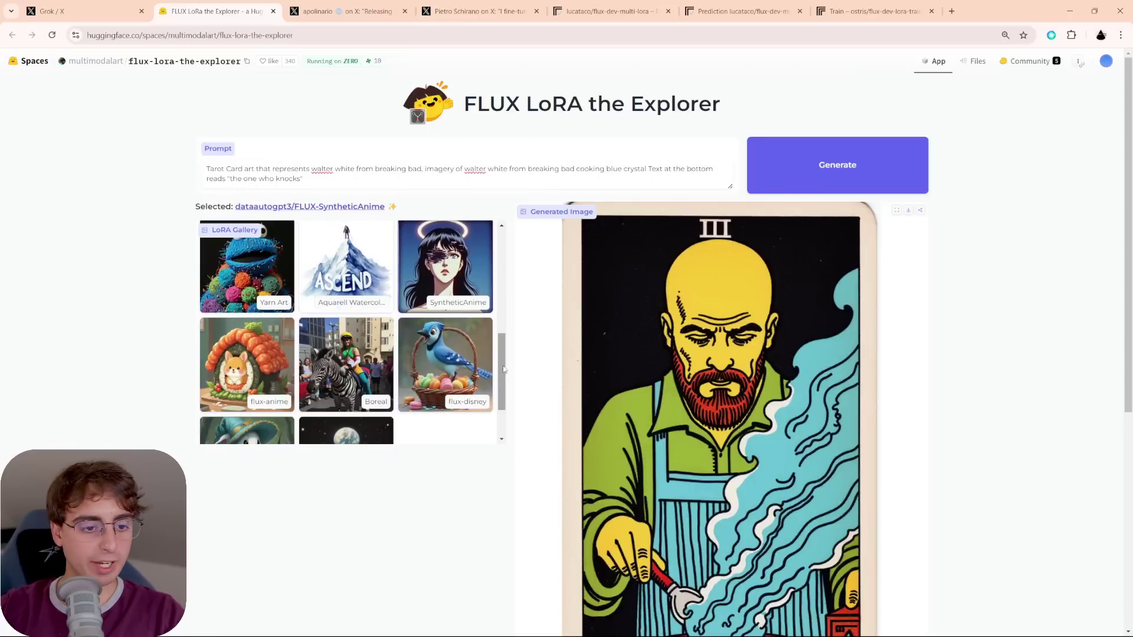
{"action": "scroll", "coordinate": [431, 359], "scroll_direction": "up", "scroll_amount": 5}
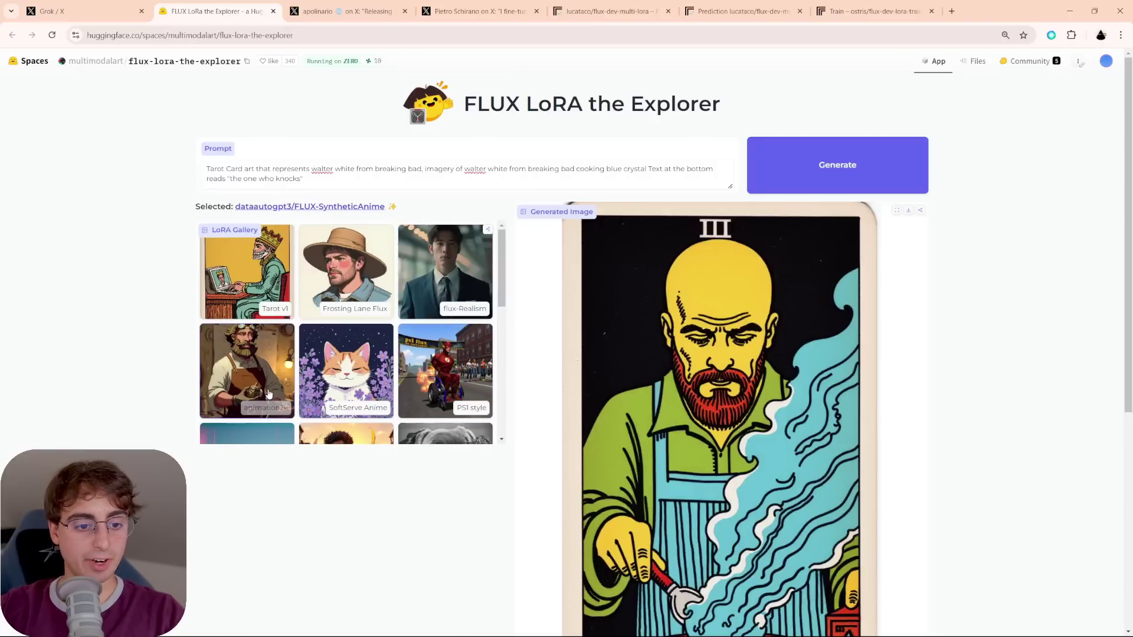
{"action": "left_click", "coordinate": [469, 381]}
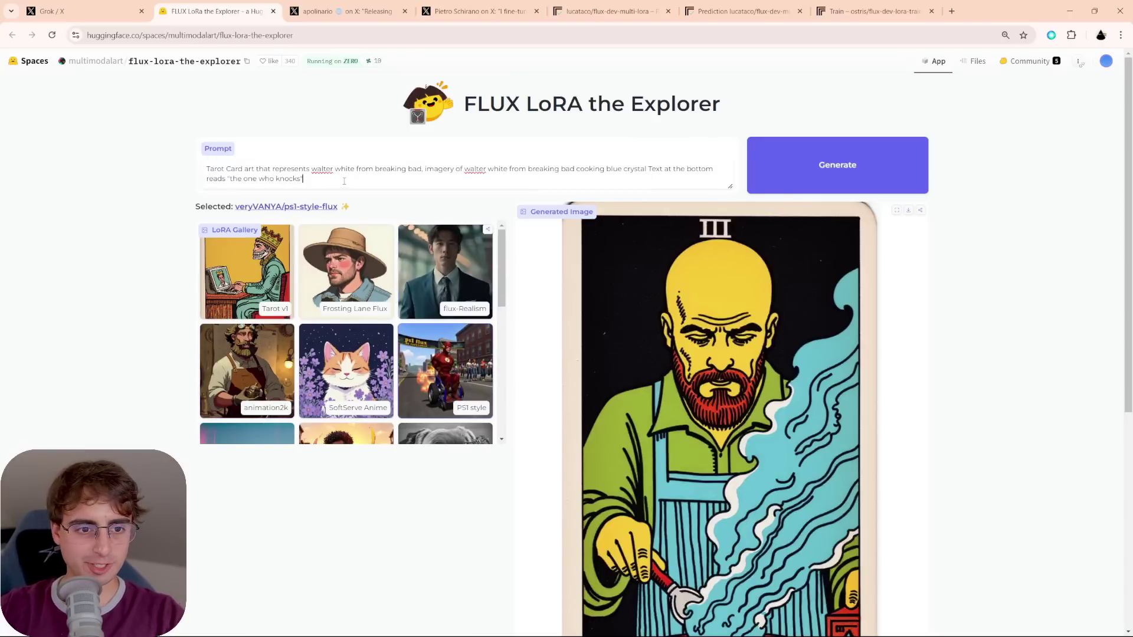
Replace the tarot prompt with the PS1 lemon-on-the-beach prompt, fixing the spelling of "sunglasses"
{"action": "left_click_drag", "start_coordinate": [344, 182], "coordinate": [32, 127]}
{"action": "type", "text": "Screenshot from a PS1 game."}
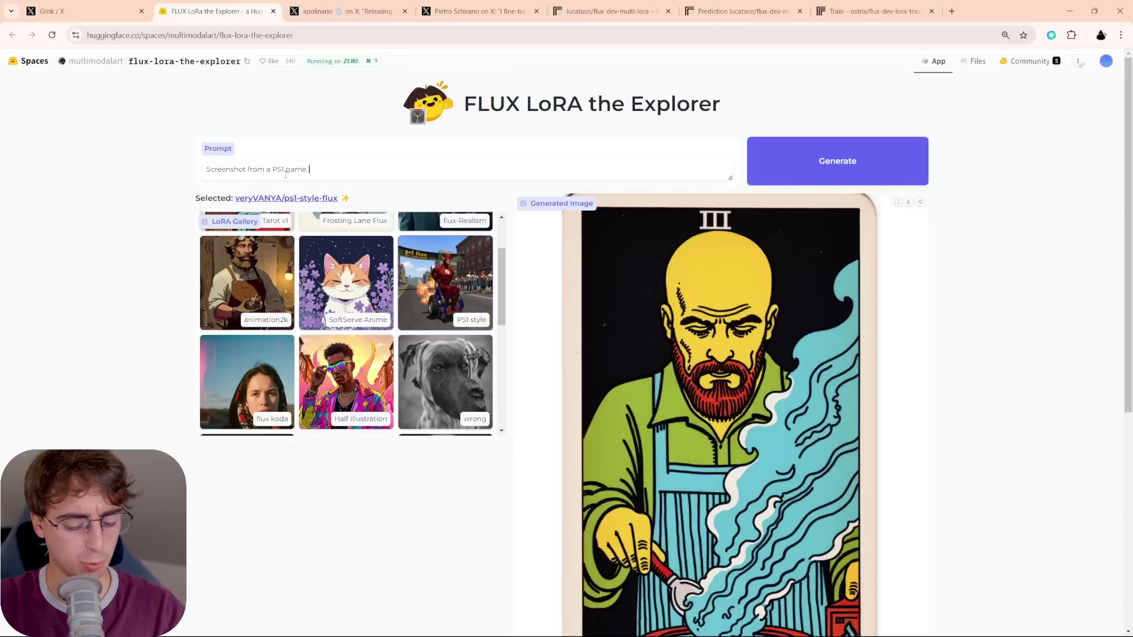
{"action": "type", "text": "anthropormorphic lemon character relaxing on the beach wearing sungless"}
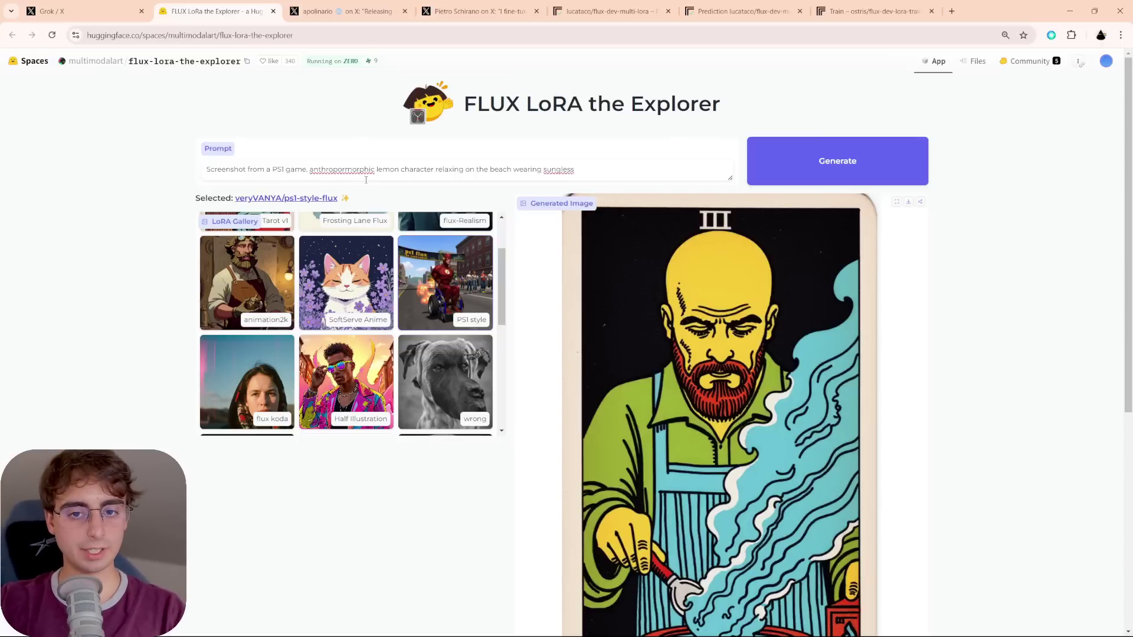
{"action": "key", "text": "BackSpace"}
{"action": "key", "text": "BackSpace"}
{"action": "type", "text": "sses"}
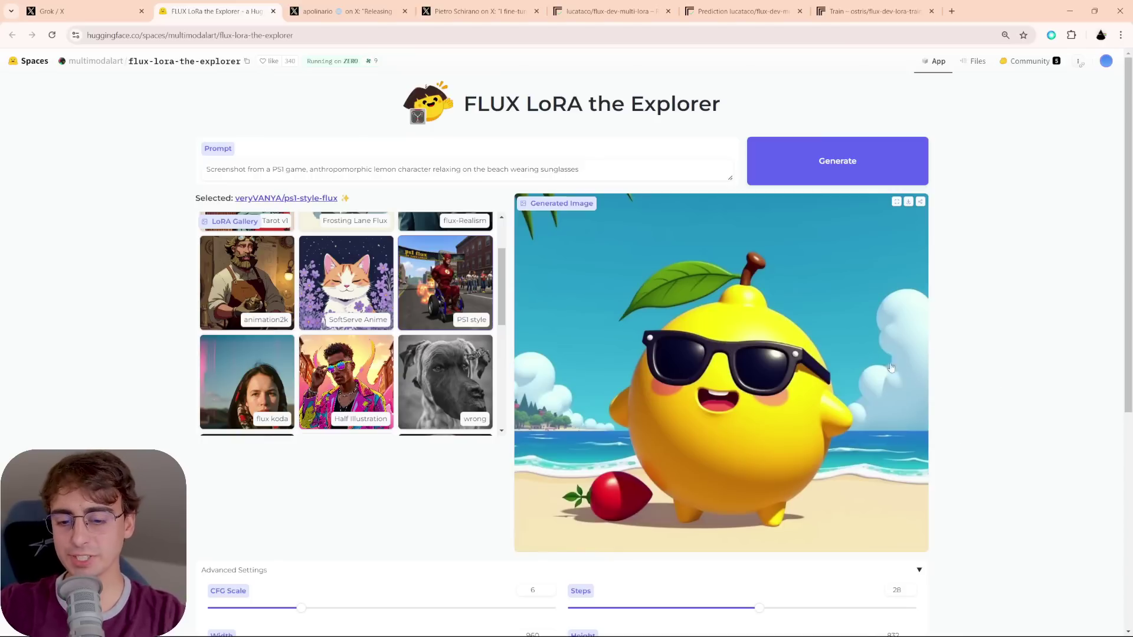
Review the finished PS1 lemon render, then switch to Grok's lemon version
{"action": "scroll", "coordinate": [903, 343], "scroll_direction": "down", "scroll_amount": 1}
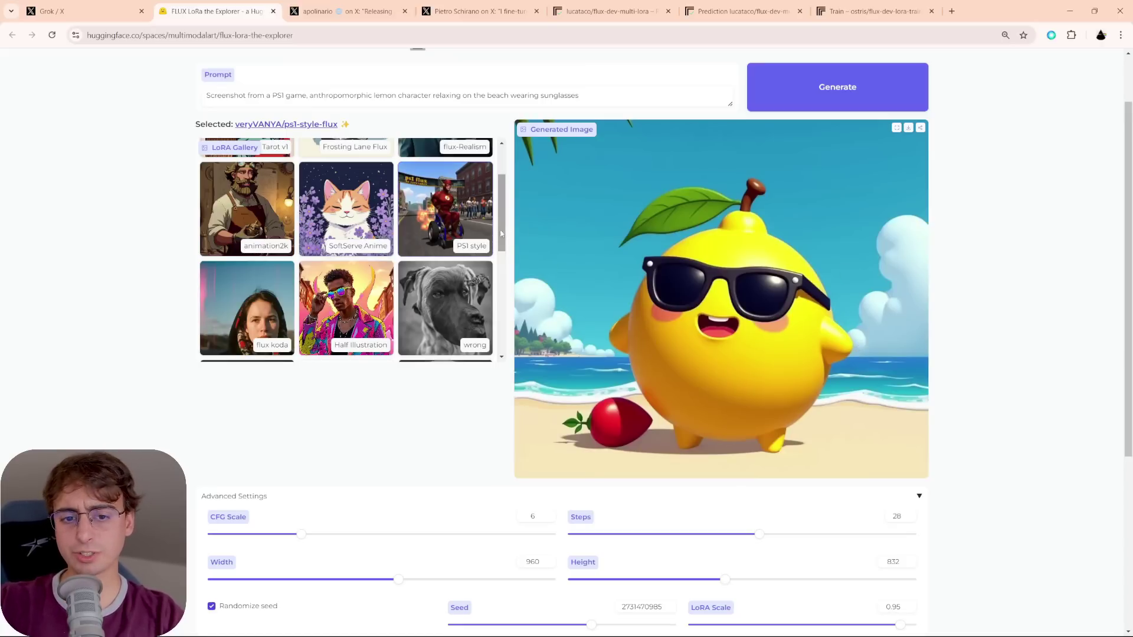
{"action": "scroll", "coordinate": [499, 247], "scroll_direction": "down", "scroll_amount": 1}
{"action": "scroll", "coordinate": [499, 247], "scroll_direction": "down", "scroll_amount": 4}
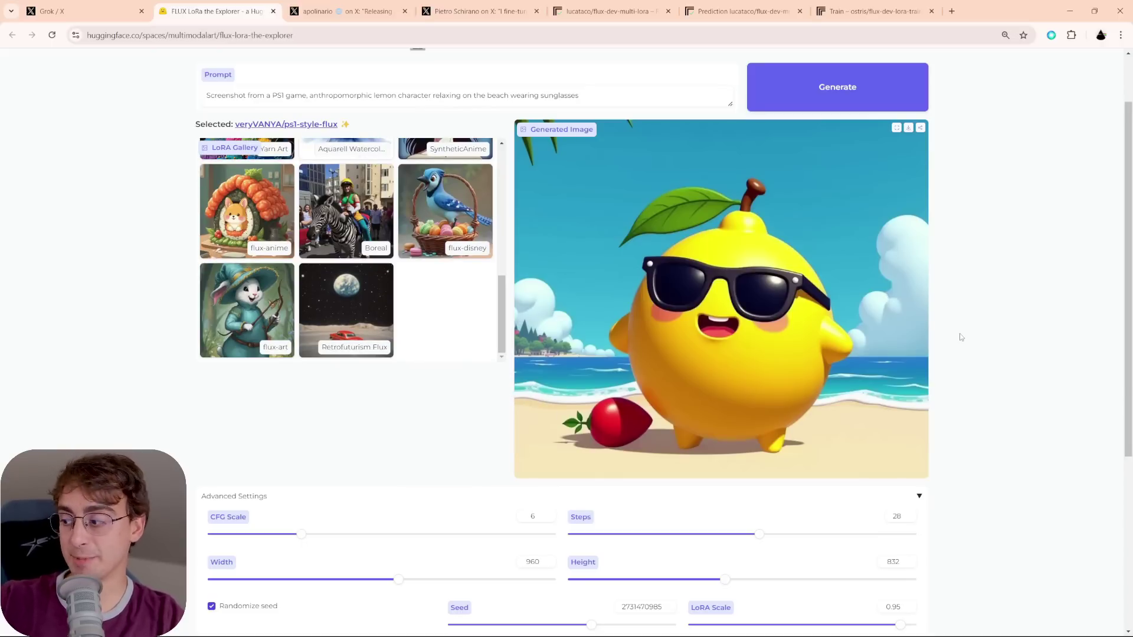
{"action": "key", "text": "ctrl+shift+Tab"}
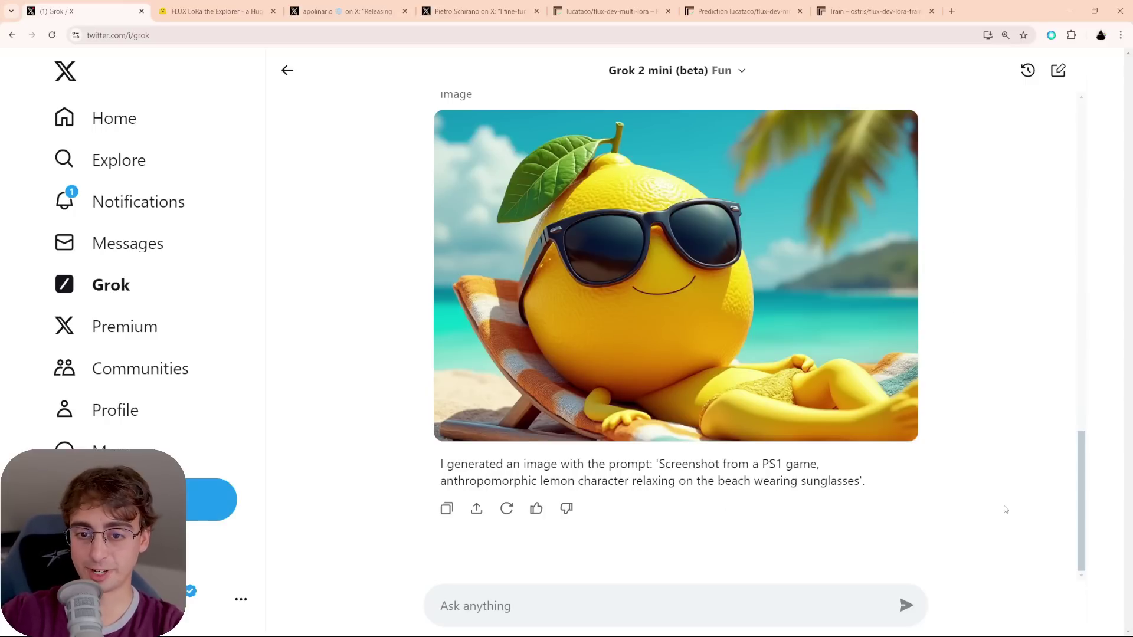
Move on from Grok's lemon beach image to the next tab
{"action": "key", "text": "ctrl+Tab"}
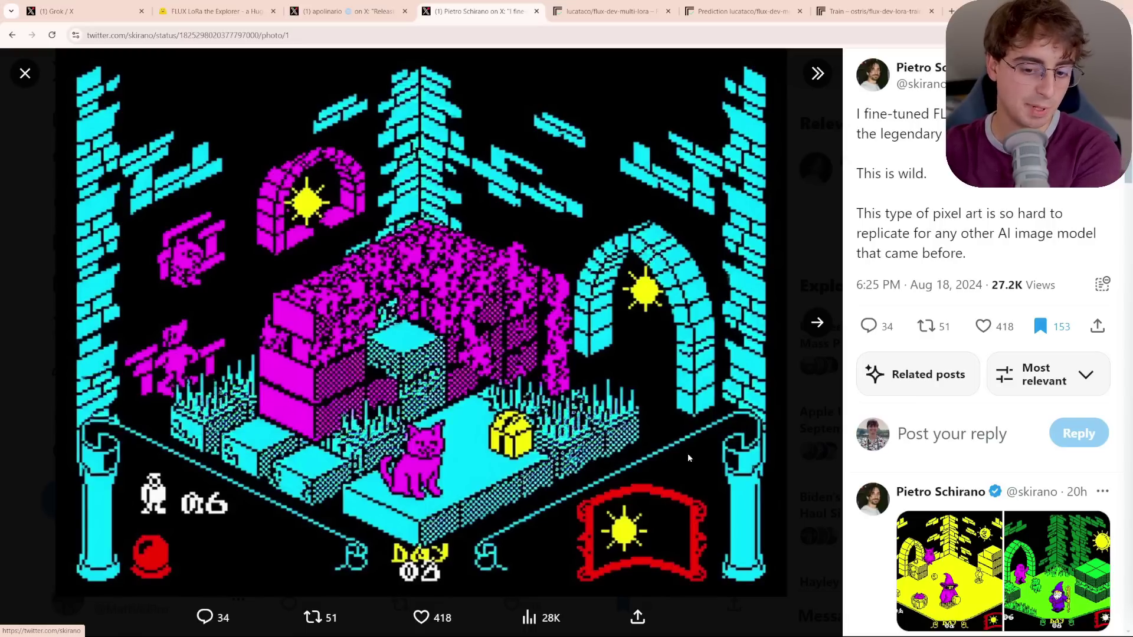
Page through the post's ZX Spectrum pixel-art photos, then the reply's yellow and green photos
{"action": "left_click", "coordinate": [817, 323]}
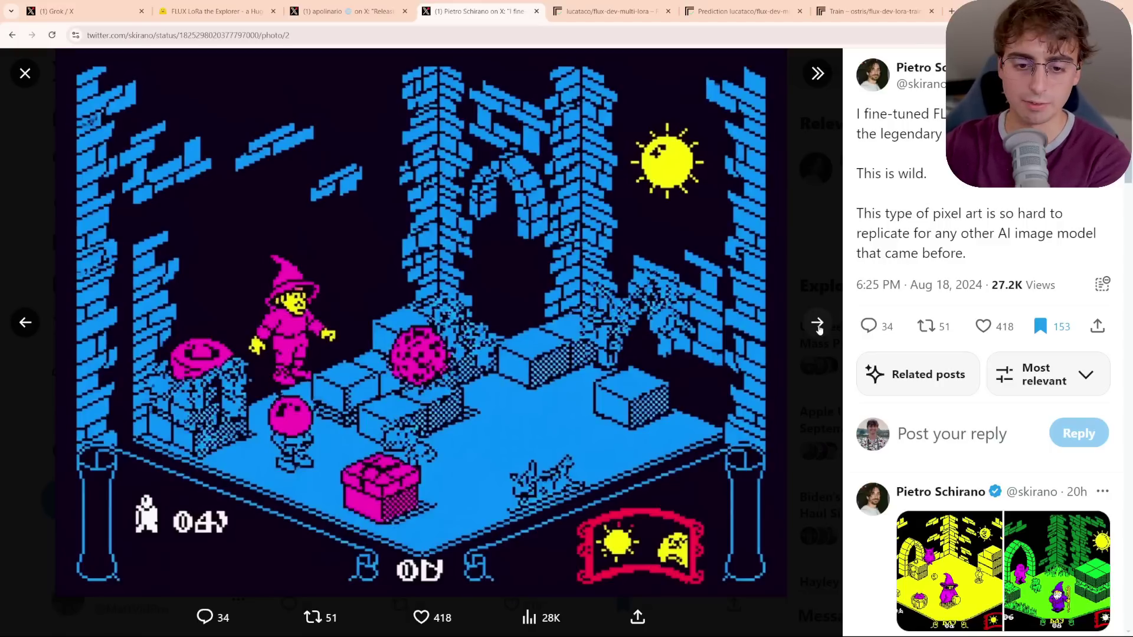
{"action": "left_click", "coordinate": [818, 323]}
{"action": "left_click", "coordinate": [818, 323]}
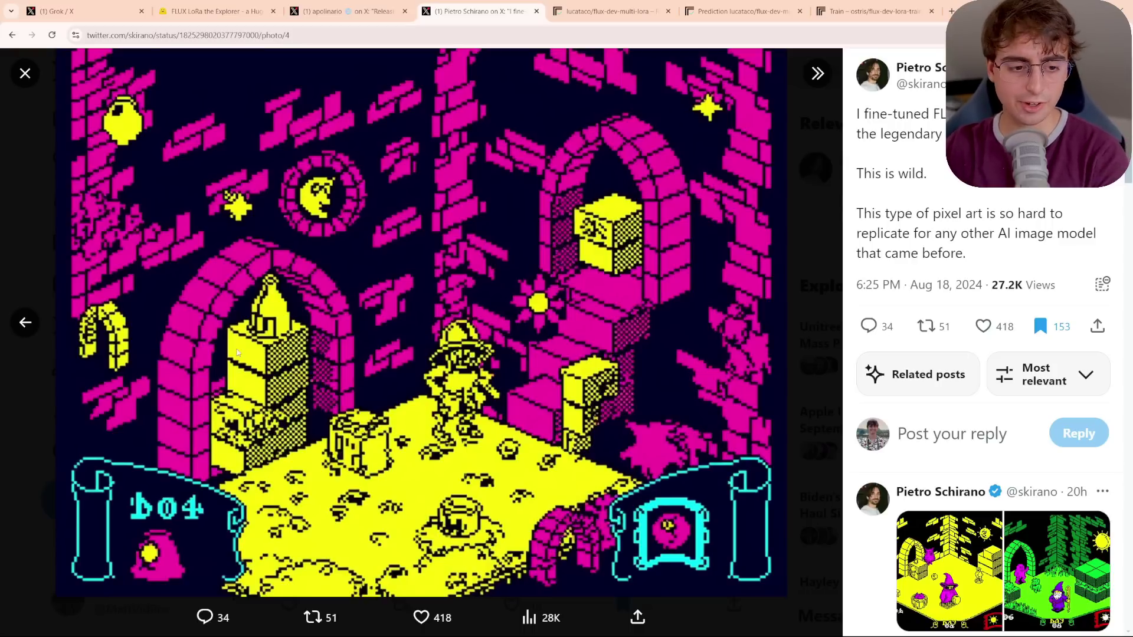
{"action": "left_click", "coordinate": [25, 325]}
{"action": "left_click", "coordinate": [26, 324]}
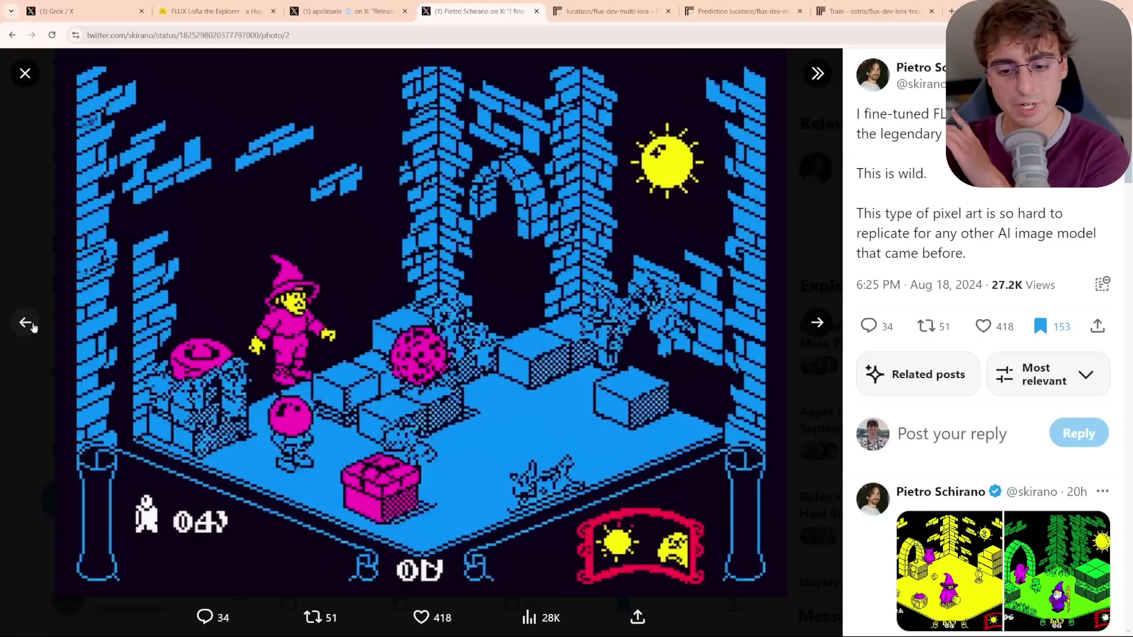
{"action": "left_click", "coordinate": [820, 325]}
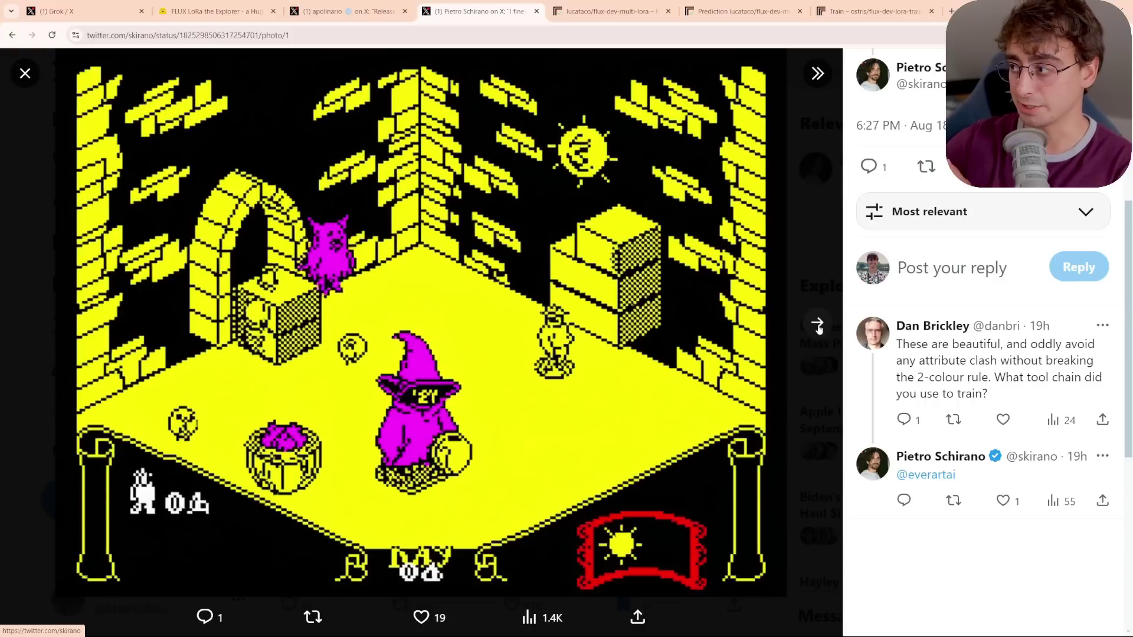
{"action": "left_click", "coordinate": [819, 325]}
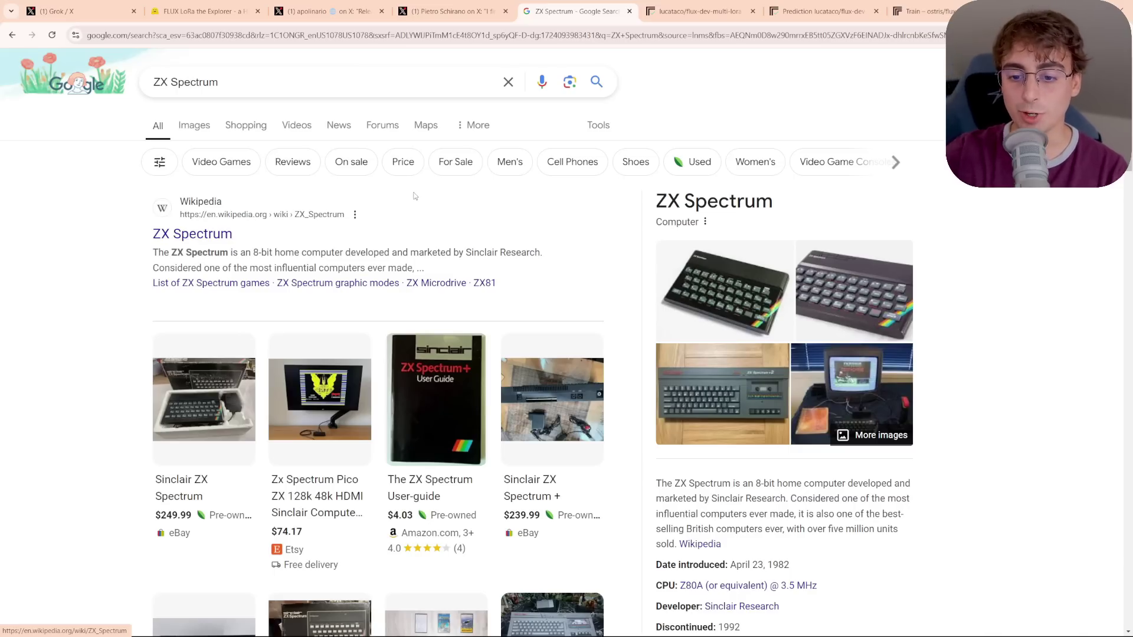
Highlight the ZX Spectrum's 1982 launch year and 15-colour display specs, then open the Dizzy screenshot
{"action": "double_click", "coordinate": [779, 565]}
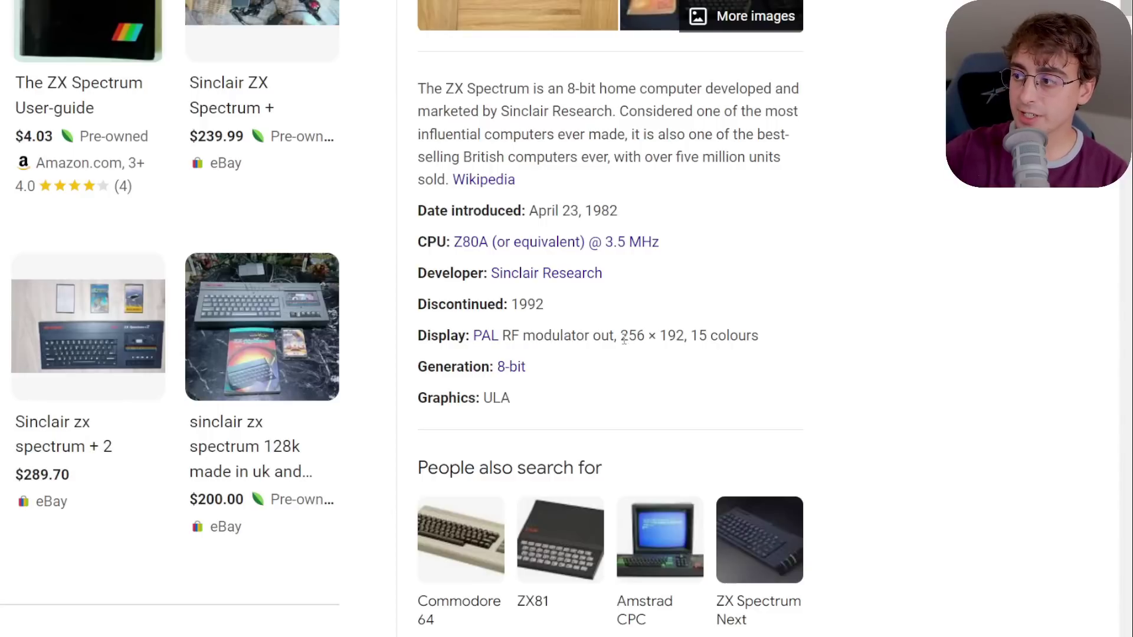
{"action": "left_click_drag", "start_coordinate": [624, 337], "coordinate": [782, 343]}
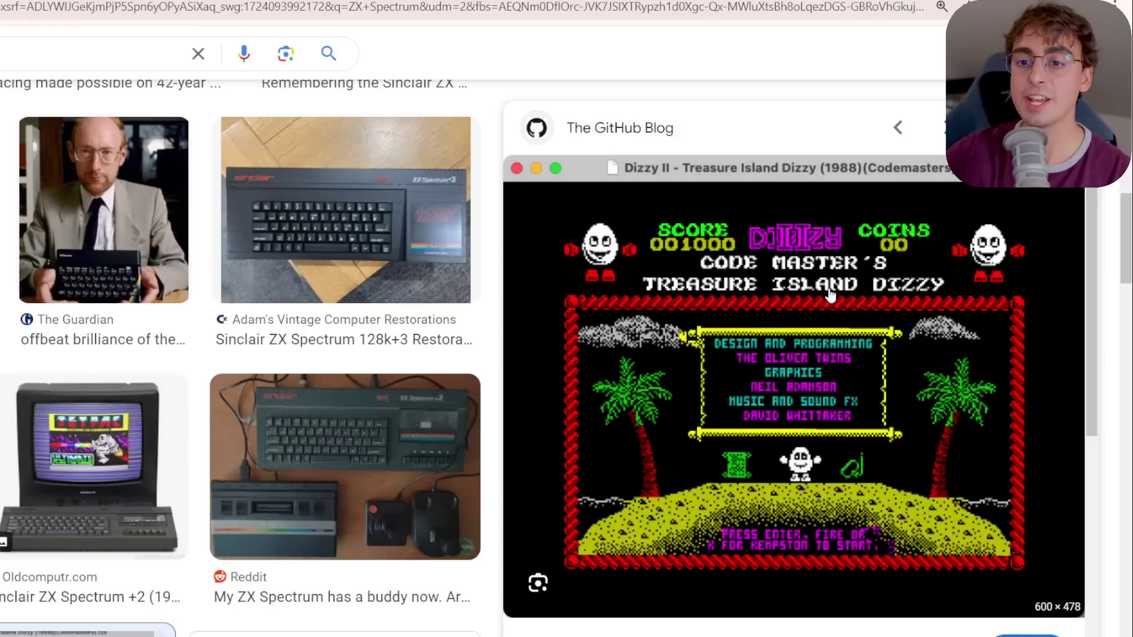
{"action": "key", "text": "Right"}
{"action": "key", "text": "Right"}
{"action": "key", "text": "Right"}
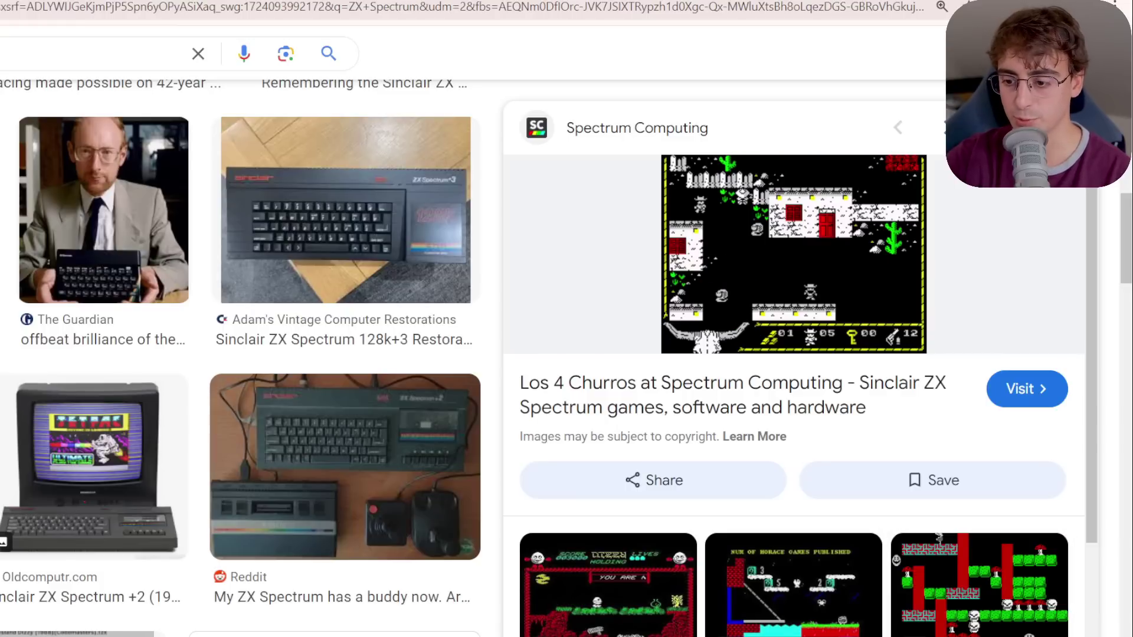
{"action": "left_click", "coordinate": [608, 584]}
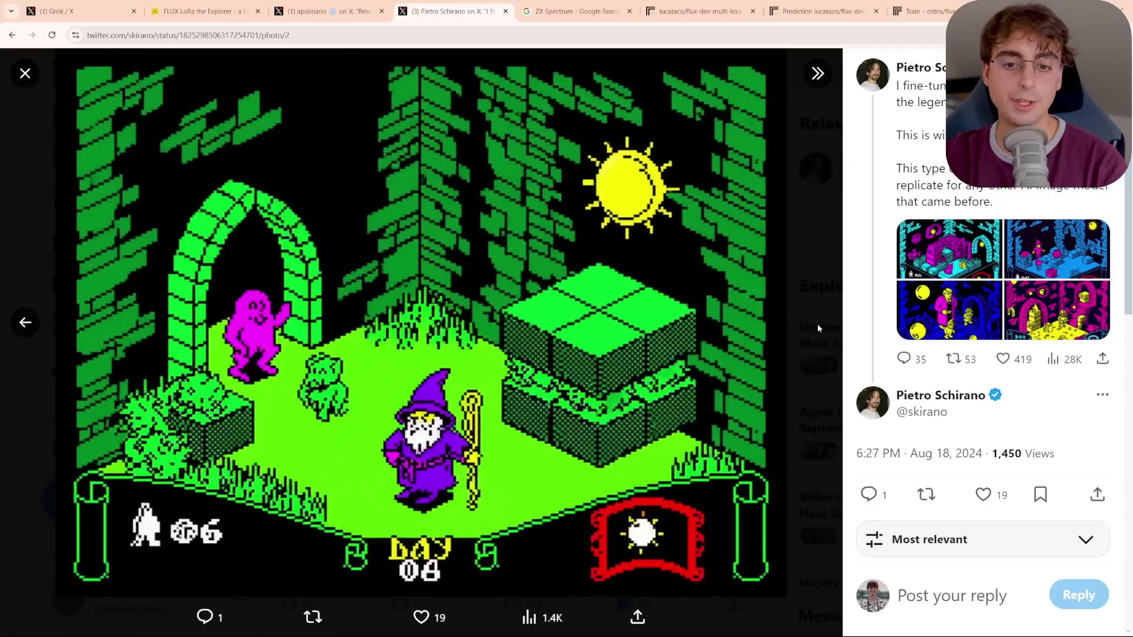
Close the enlarged wizard pixel-art image
{"action": "left_click", "coordinate": [817, 324]}
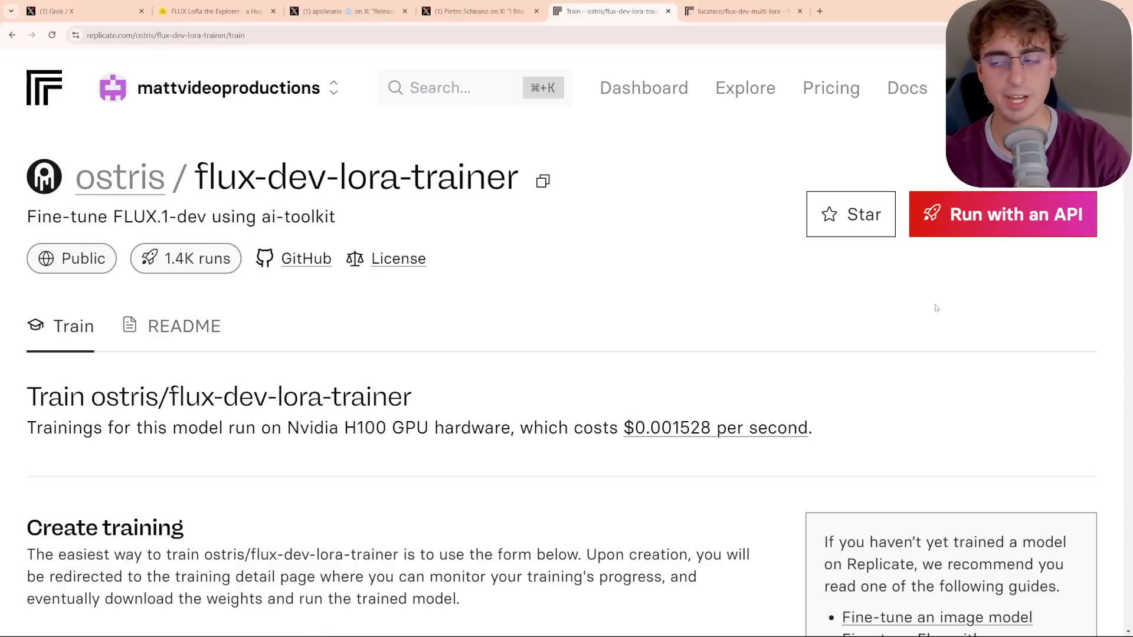
Zoom out the flux-dev-lora-trainer page, note the per-second H100 price, and scroll to the form
{"action": "key", "text": "ctrl+minus"}
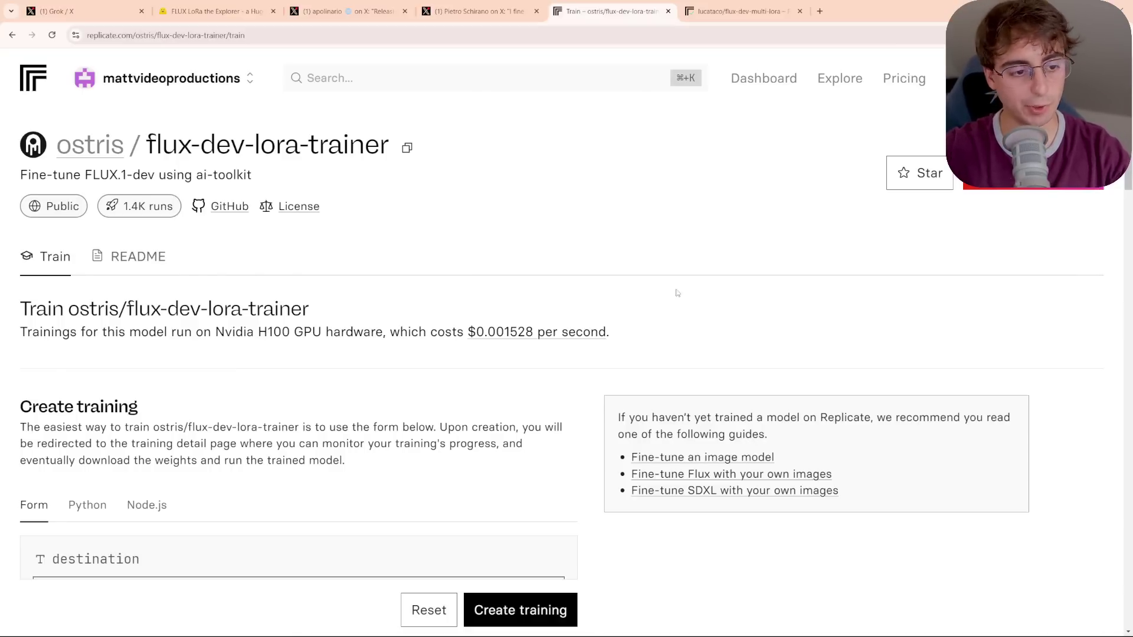
{"action": "scroll", "coordinate": [414, 283], "scroll_direction": "down", "scroll_amount": 1}
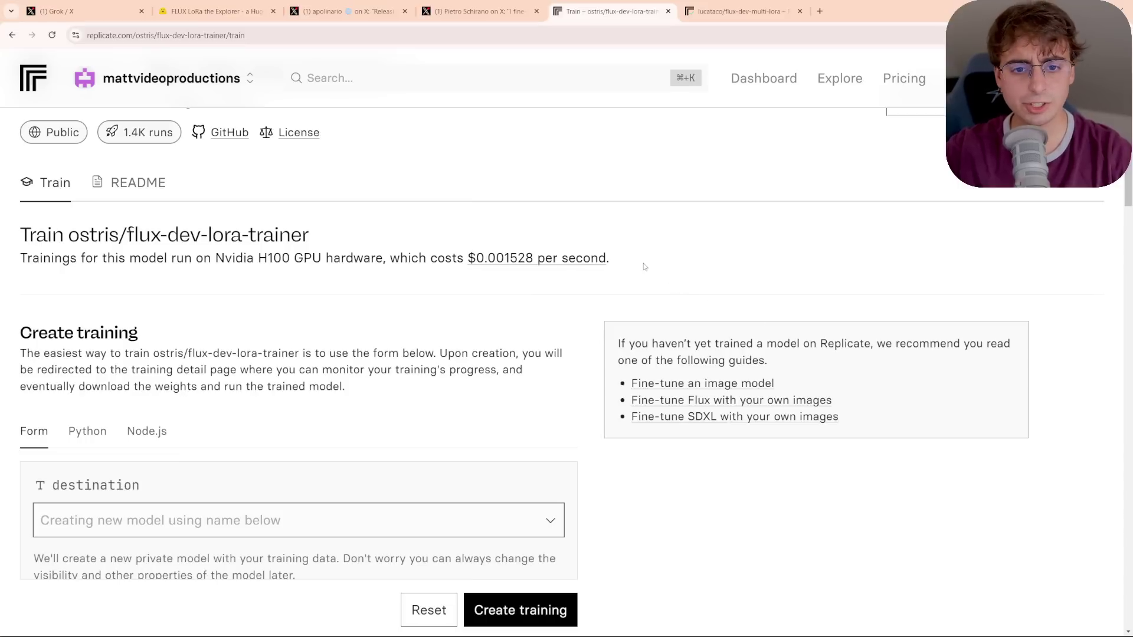
{"action": "left_click_drag", "start_coordinate": [464, 258], "coordinate": [628, 248]}
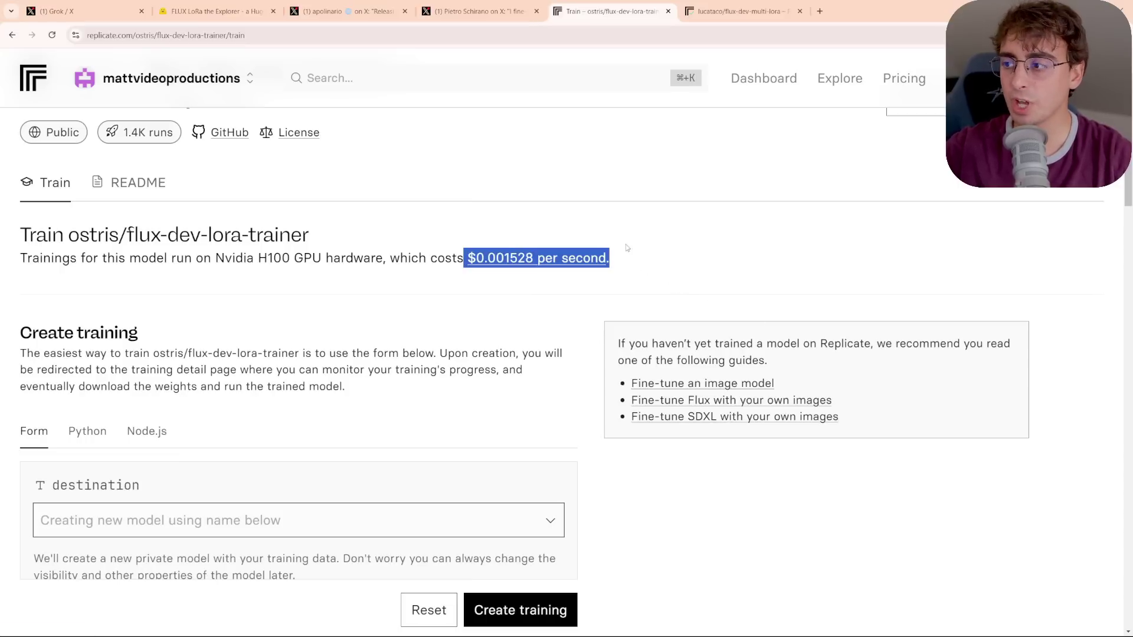
{"action": "left_click", "coordinate": [638, 256]}
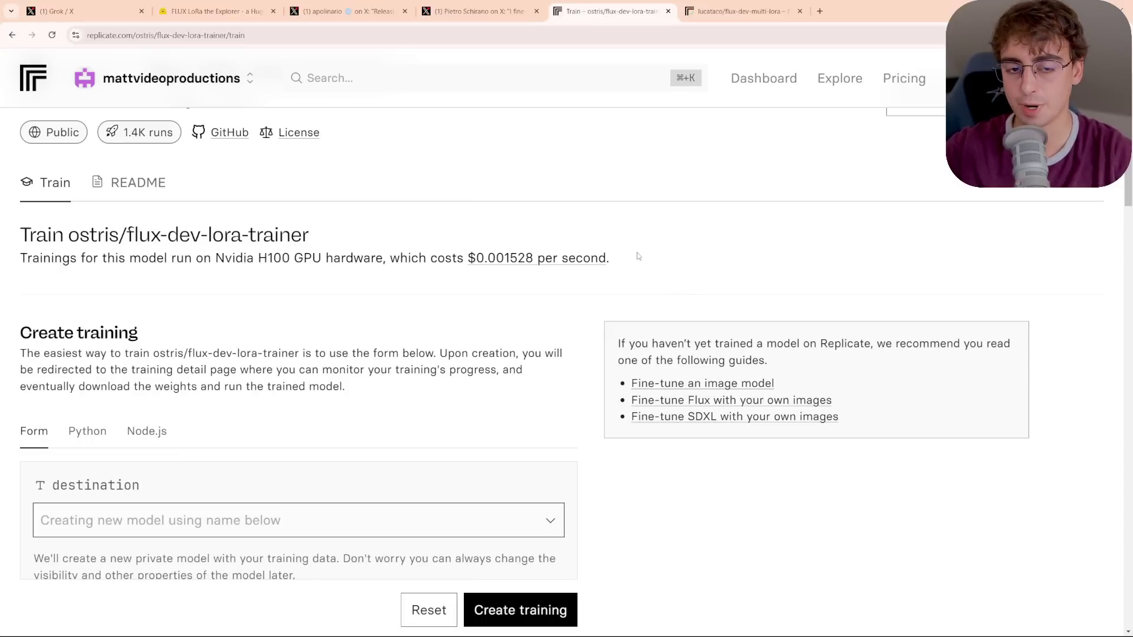
{"action": "scroll", "coordinate": [535, 348], "scroll_direction": "up", "scroll_amount": 1}
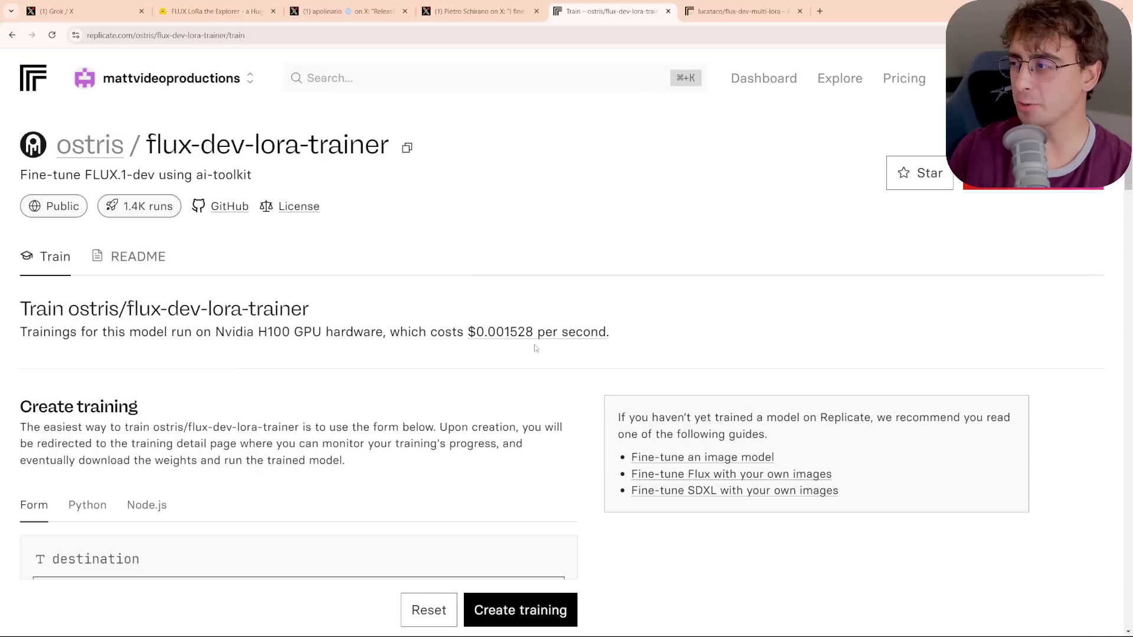
{"action": "scroll", "coordinate": [536, 348], "scroll_direction": "down", "scroll_amount": 3}
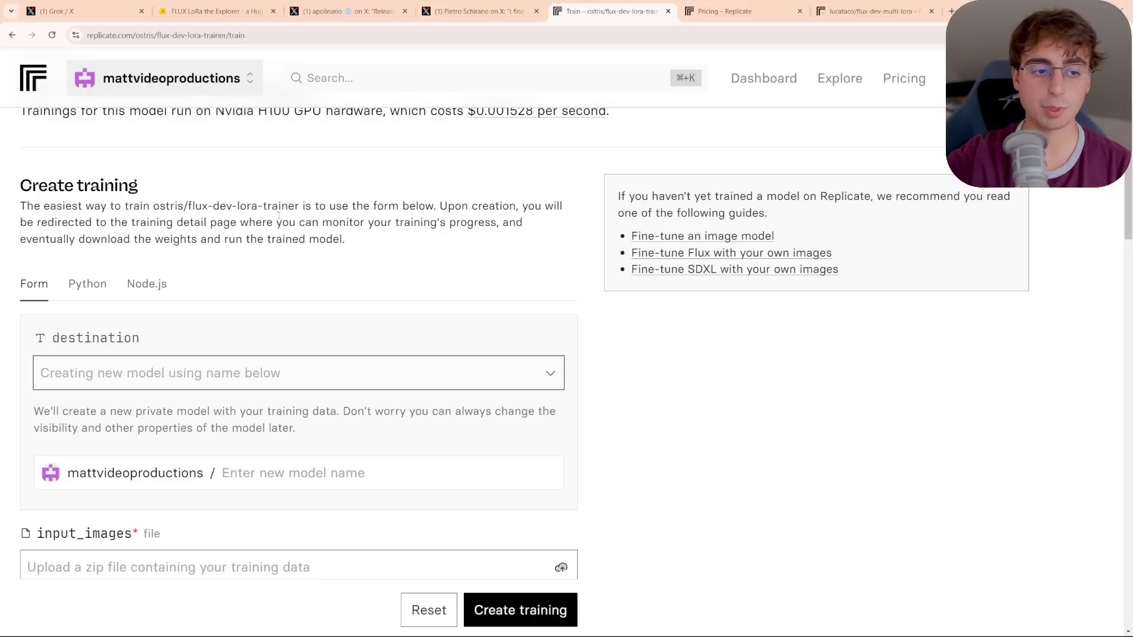
{"action": "scroll", "coordinate": [241, 218], "scroll_direction": "down", "scroll_amount": 1}
{"action": "scroll", "coordinate": [285, 236], "scroll_direction": "up", "scroll_amount": 2}
{"action": "scroll", "coordinate": [298, 260], "scroll_direction": "down", "scroll_amount": 2}
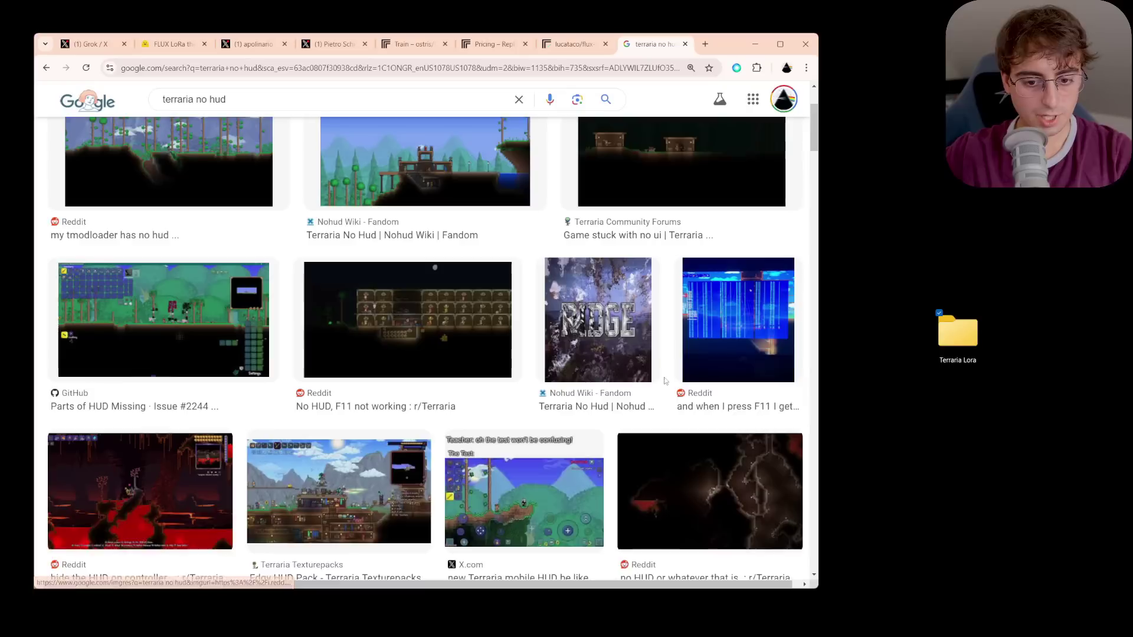
Add Terraria_No_Hud.jpg from the 'terraria no hud' results to the Terraria Lora folder
{"action": "scroll", "coordinate": [357, 342], "scroll_direction": "up", "scroll_amount": 3}
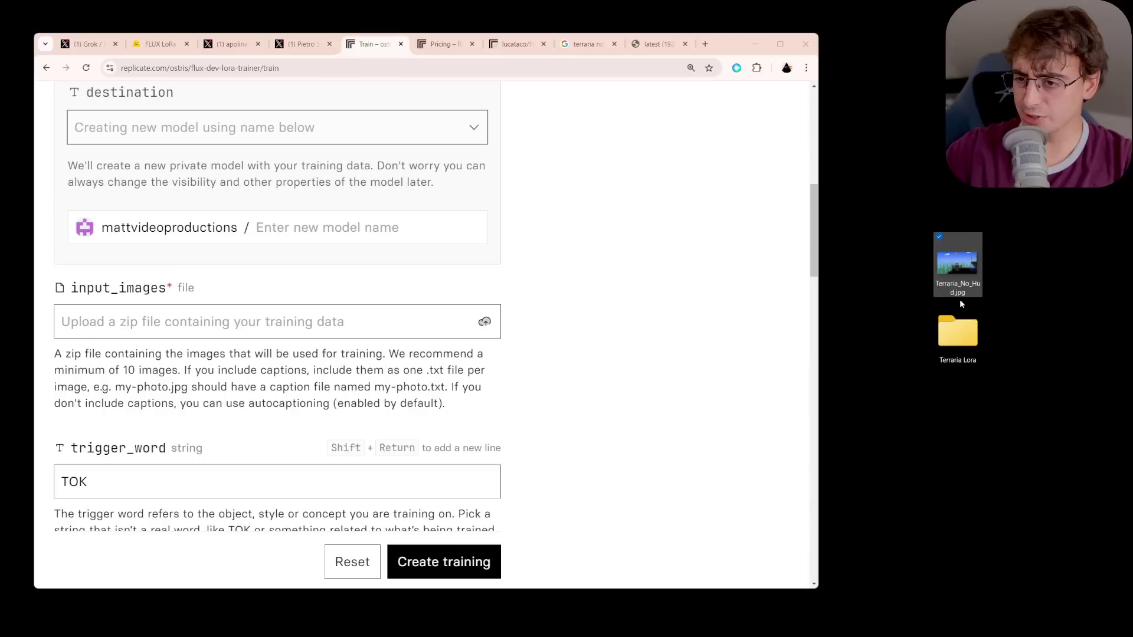
{"action": "left_click_drag", "start_coordinate": [960, 299], "coordinate": [961, 324]}
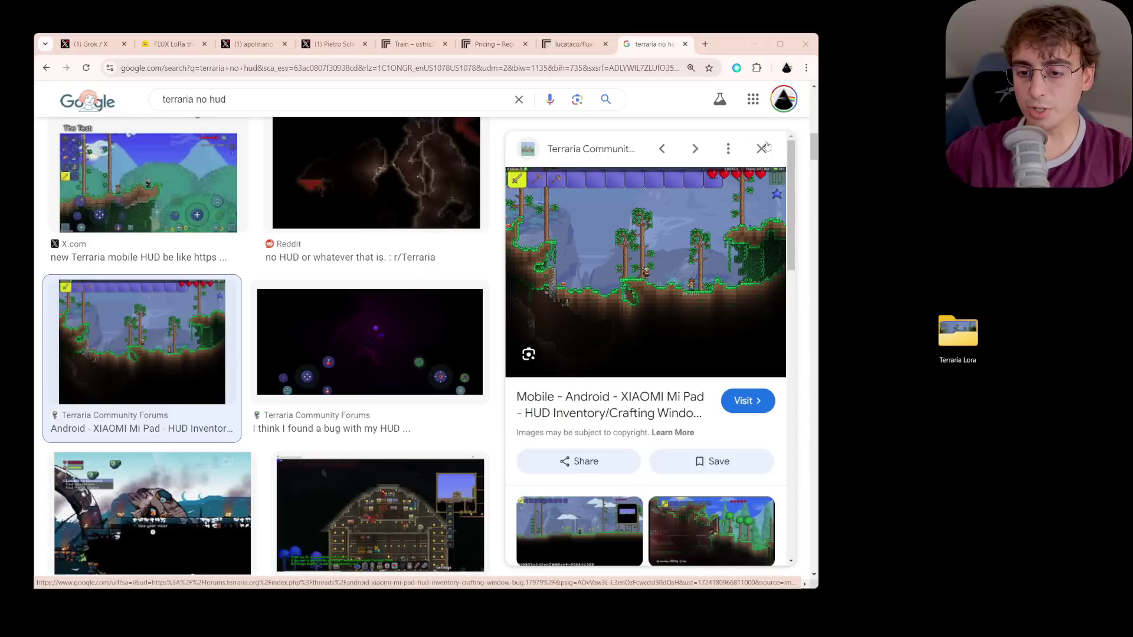
{"action": "scroll", "coordinate": [767, 237], "scroll_direction": "down", "scroll_amount": 3}
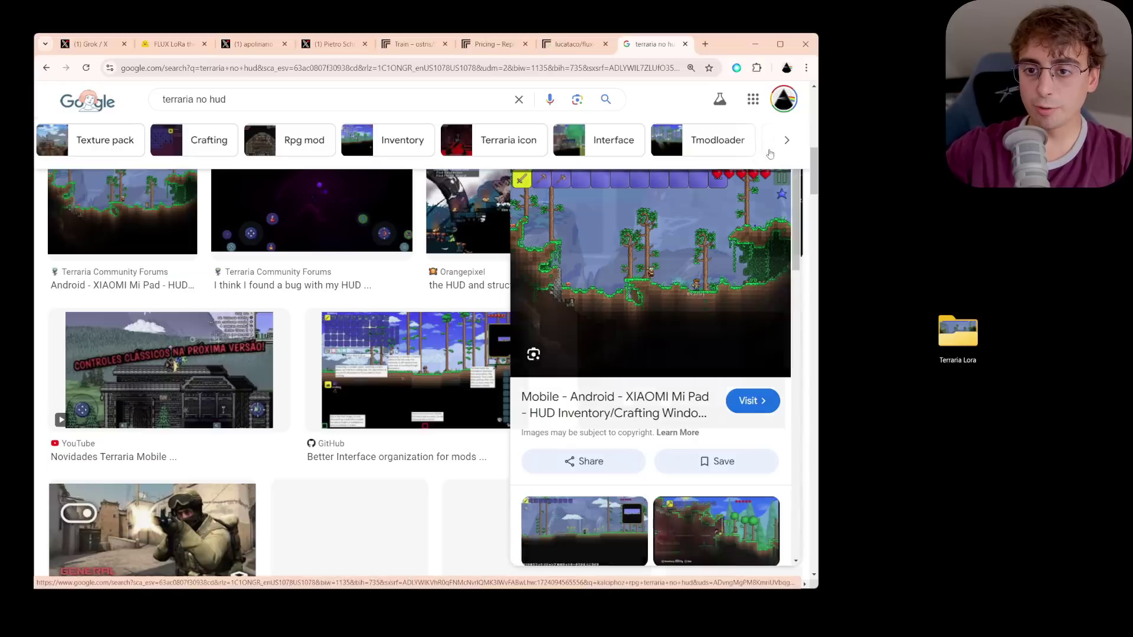
{"action": "scroll", "coordinate": [732, 340], "scroll_direction": "down", "scroll_amount": 5}
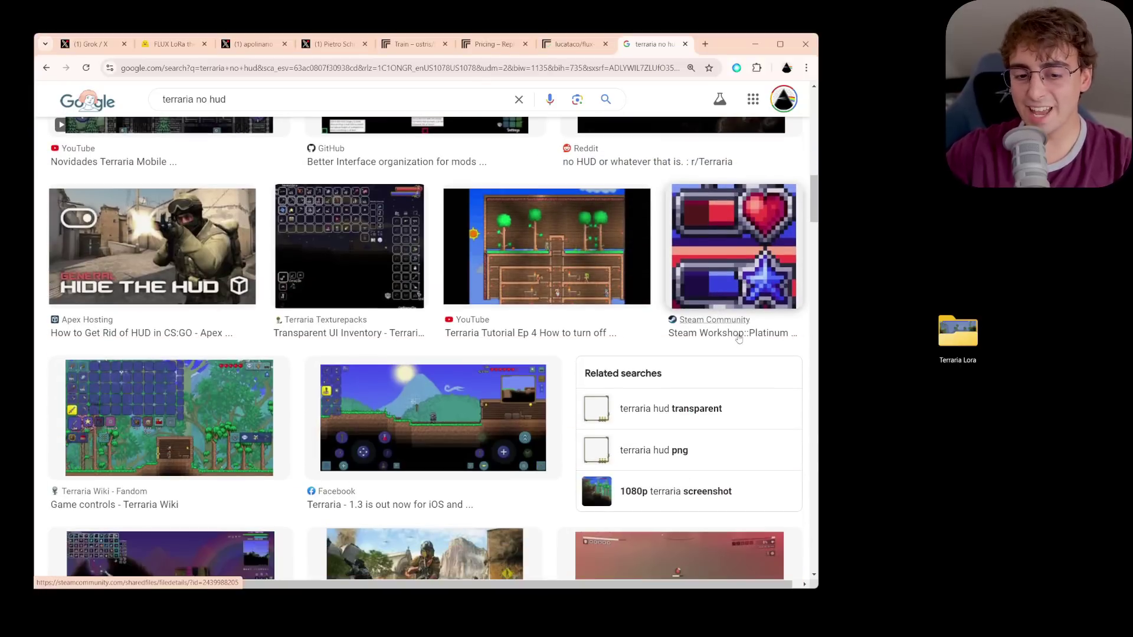
{"action": "scroll", "coordinate": [739, 335], "scroll_direction": "down", "scroll_amount": 3}
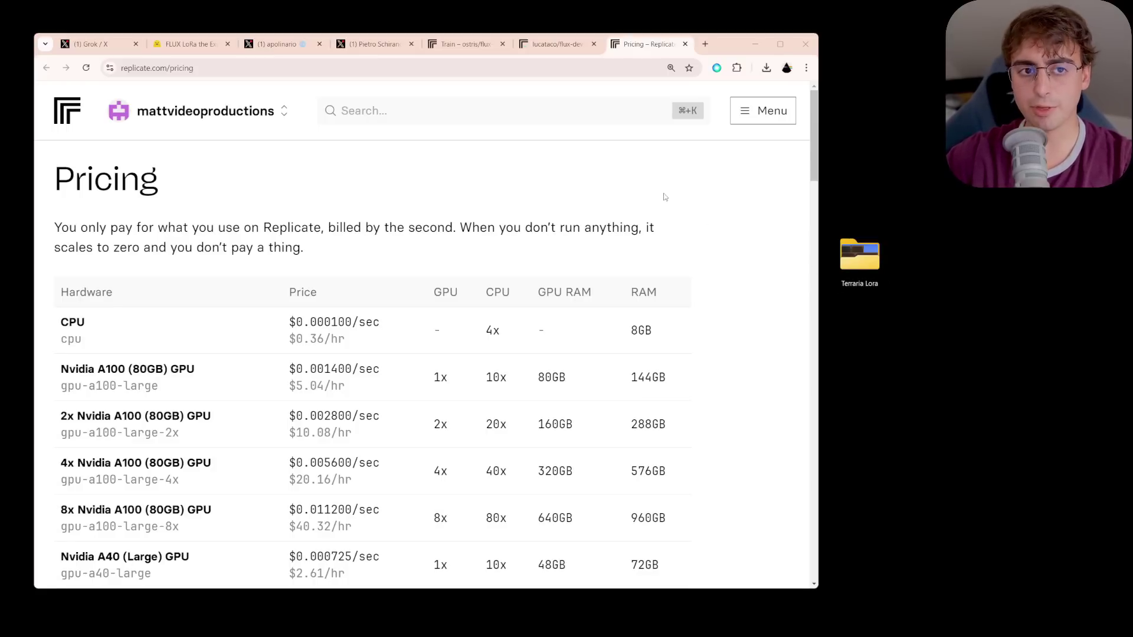
Compress the Terraria Lora folder into Terraria Lora.zip and drag it onto the training form
{"action": "key", "text": "ctrl+Page_Up"}
{"action": "key", "text": "ctrl+Page_Up"}
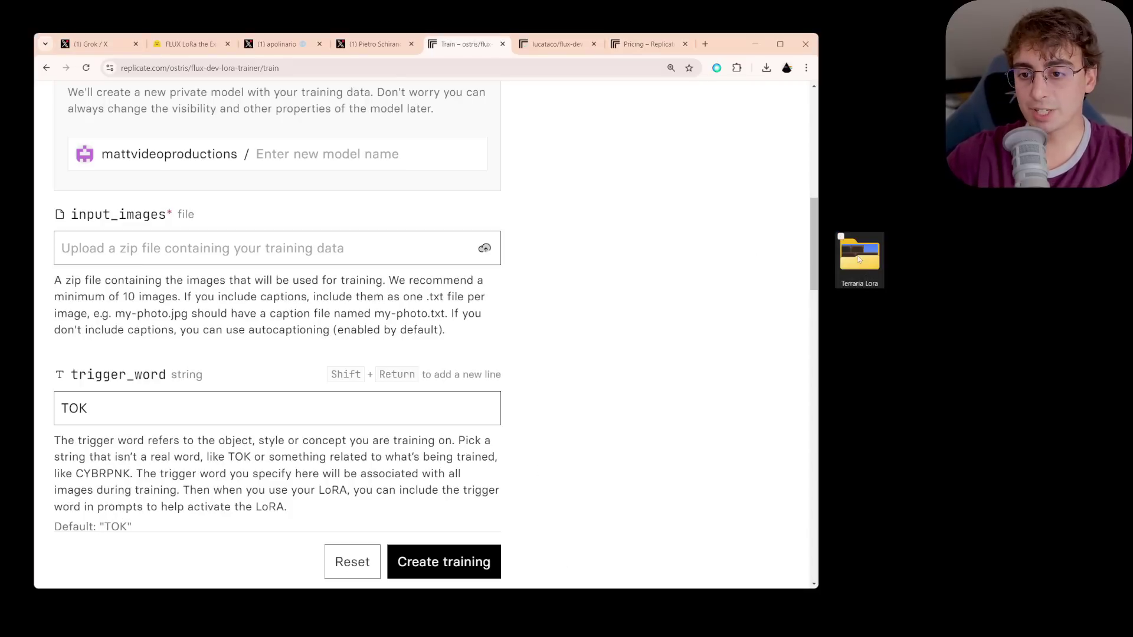
{"action": "left_click", "coordinate": [859, 260]}
{"action": "right_click", "coordinate": [859, 260]}
{"action": "mouse_move", "coordinate": [912, 345]}
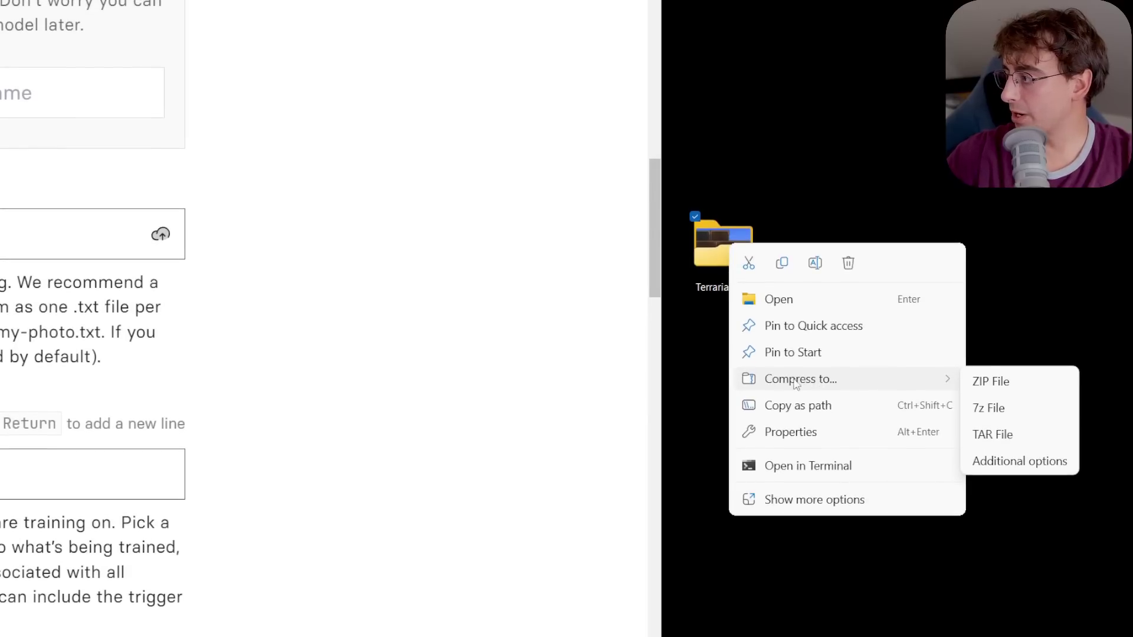
{"action": "left_click", "coordinate": [991, 382]}
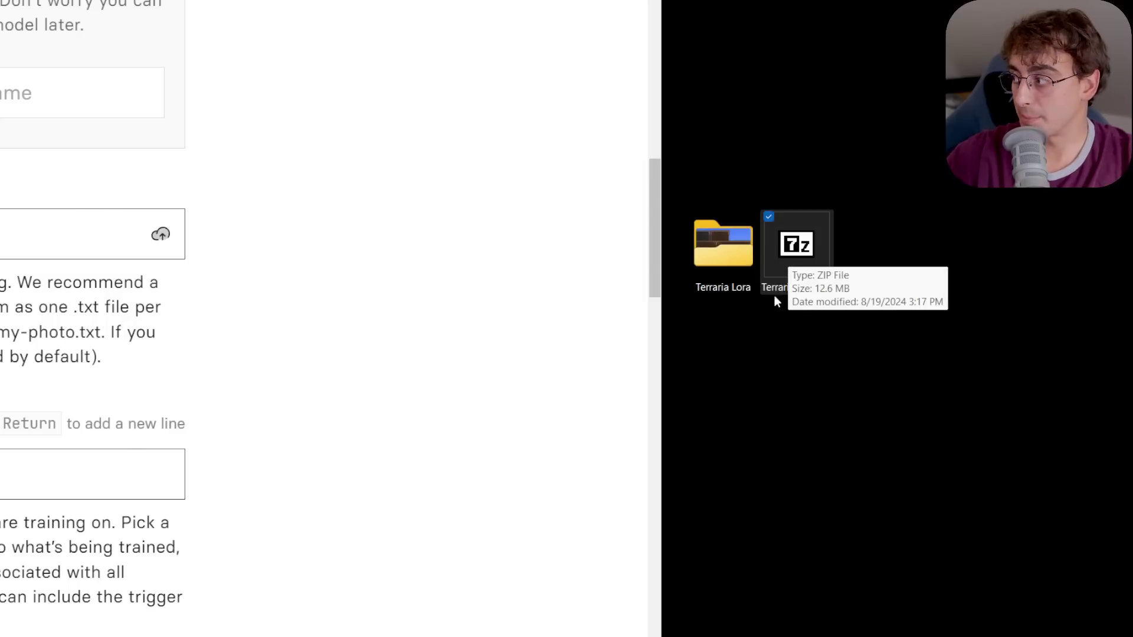
{"action": "left_click_drag", "start_coordinate": [775, 296], "coordinate": [57, 251]}
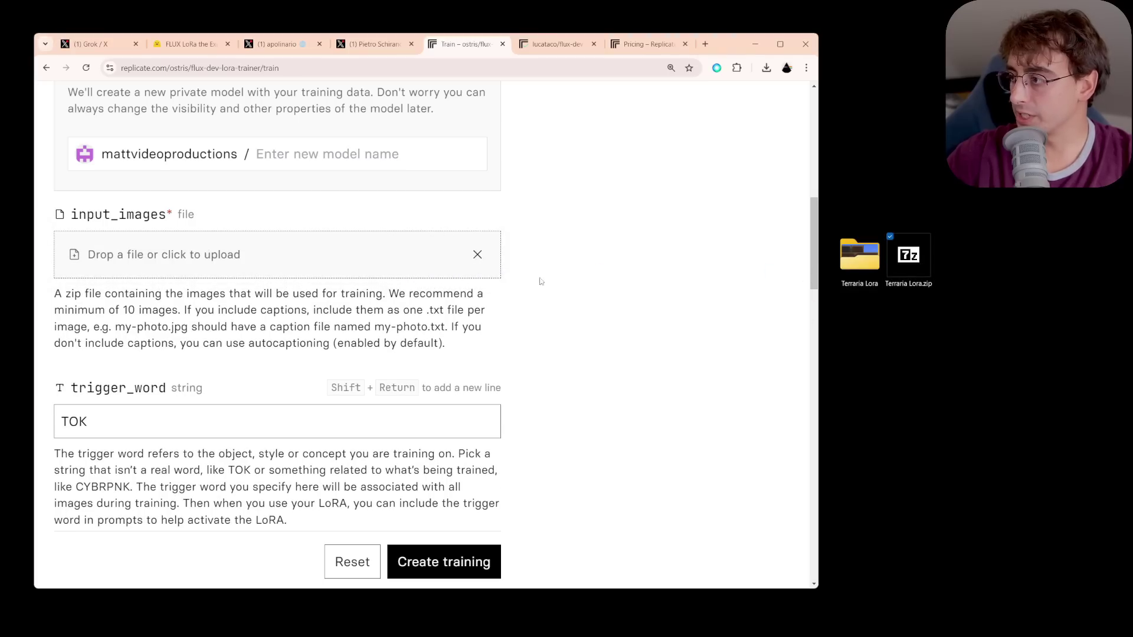
Name the new destination model Terrarium
{"action": "scroll", "coordinate": [83, 351], "scroll_direction": "up", "scroll_amount": 1}
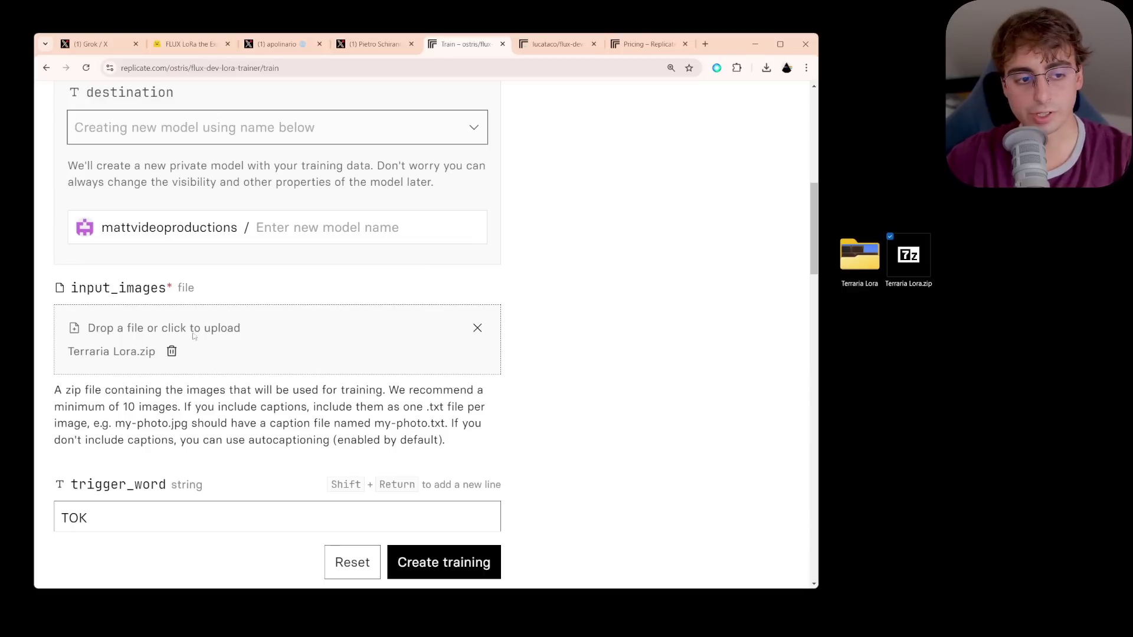
{"action": "scroll", "coordinate": [116, 368], "scroll_direction": "up", "scroll_amount": 1}
{"action": "left_click", "coordinate": [302, 306]}
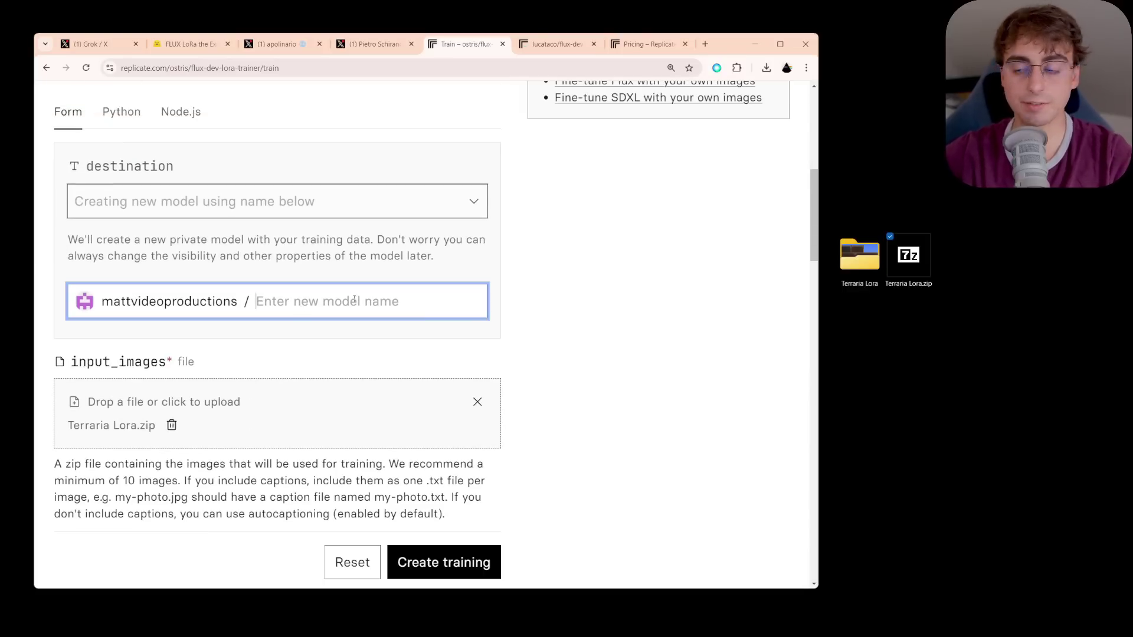
{"action": "type", "text": "Terrarium"}
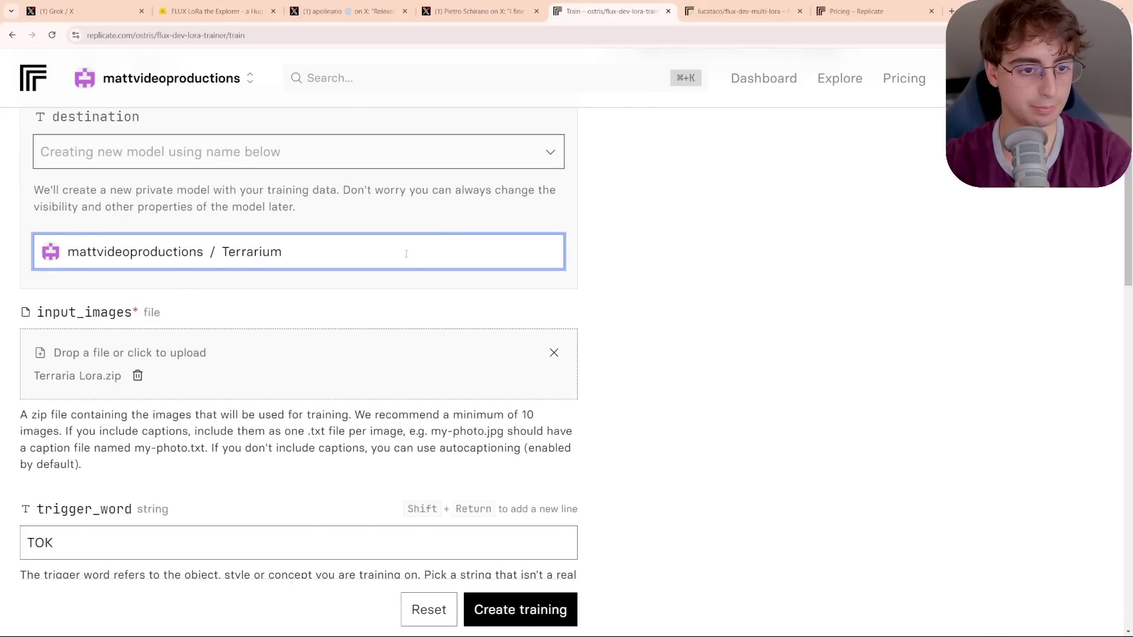
Review the input_images notes on captions and my-photo.jpg / my-photo.txt pairs
{"action": "scroll", "coordinate": [81, 325], "scroll_direction": "down", "scroll_amount": 1}
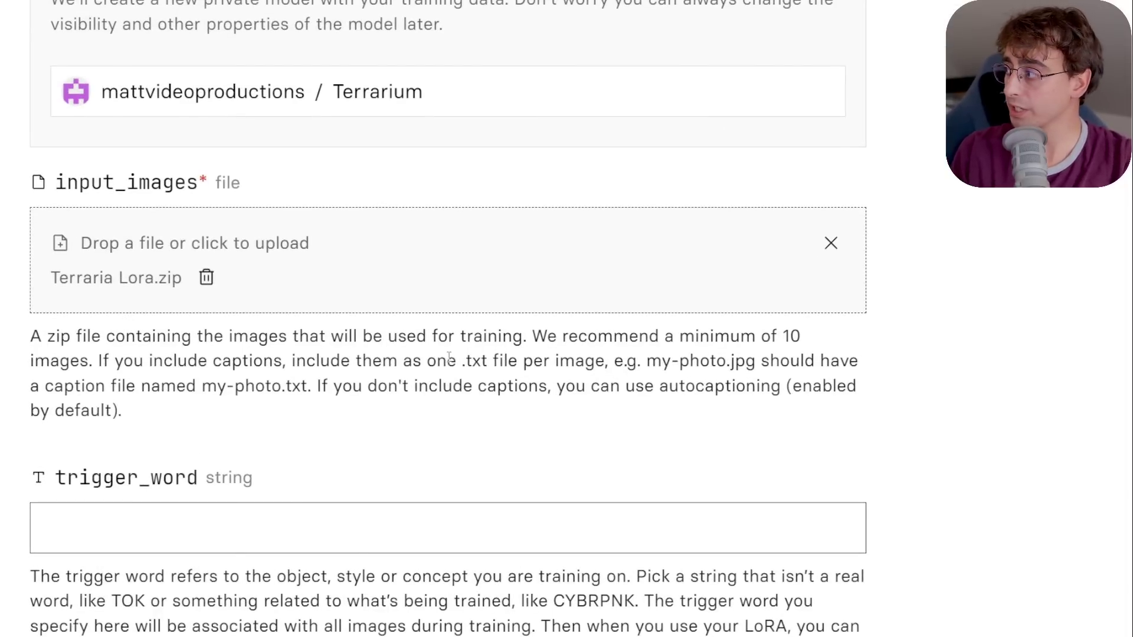
{"action": "left_click_drag", "start_coordinate": [342, 386], "coordinate": [822, 389]}
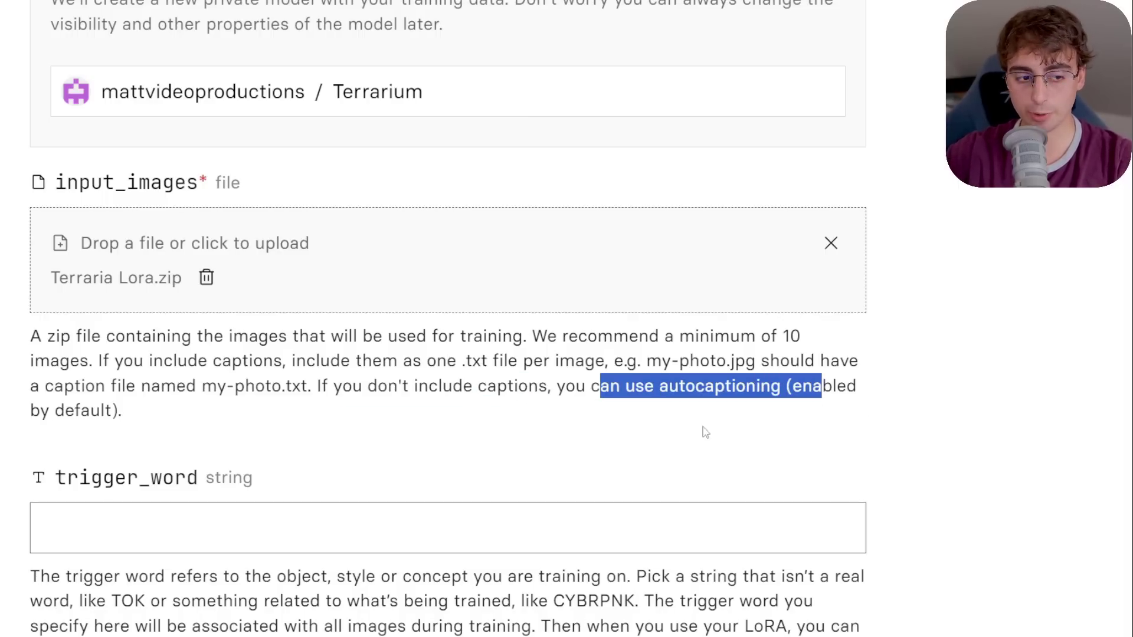
{"action": "left_click_drag", "start_coordinate": [419, 426], "coordinate": [3, 335]}
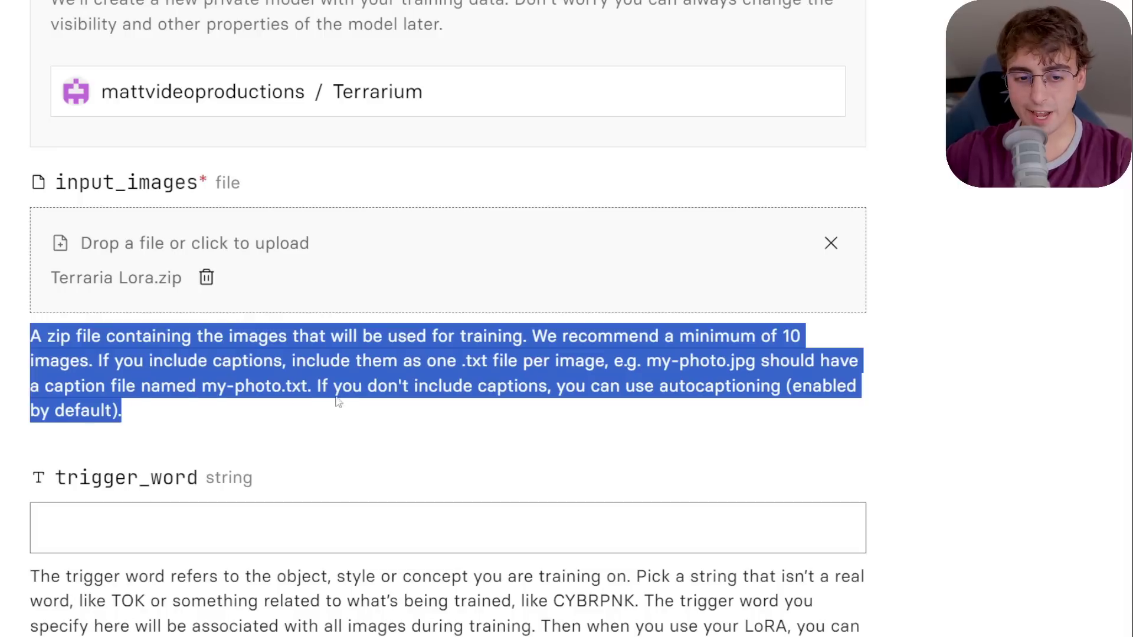
{"action": "left_click", "coordinate": [415, 405]}
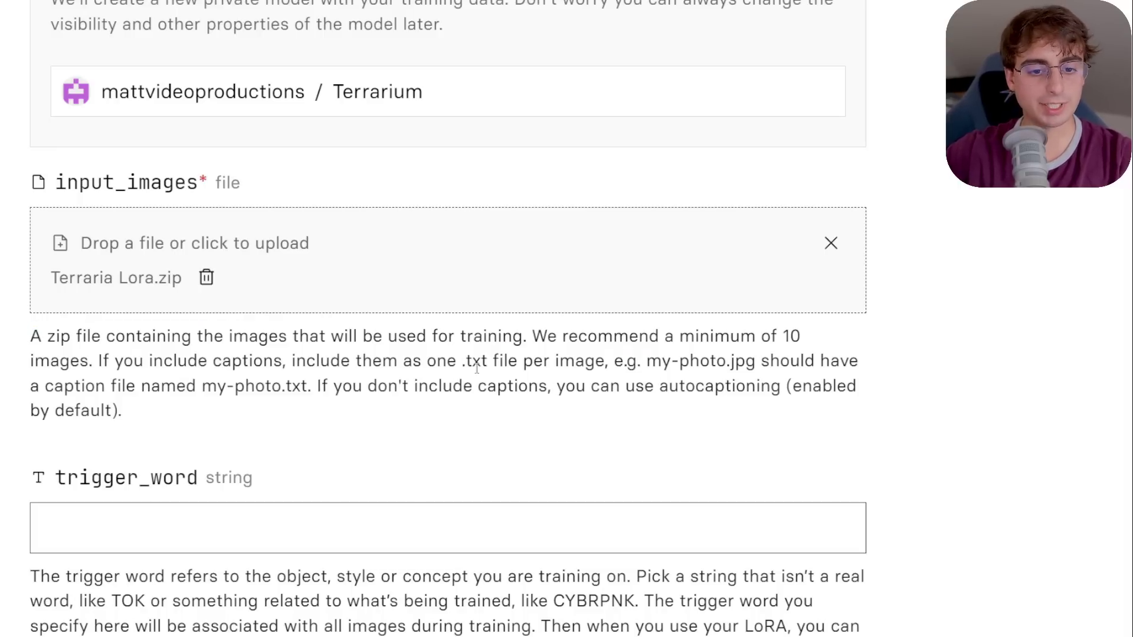
{"action": "left_click_drag", "start_coordinate": [647, 361], "coordinate": [757, 360]}
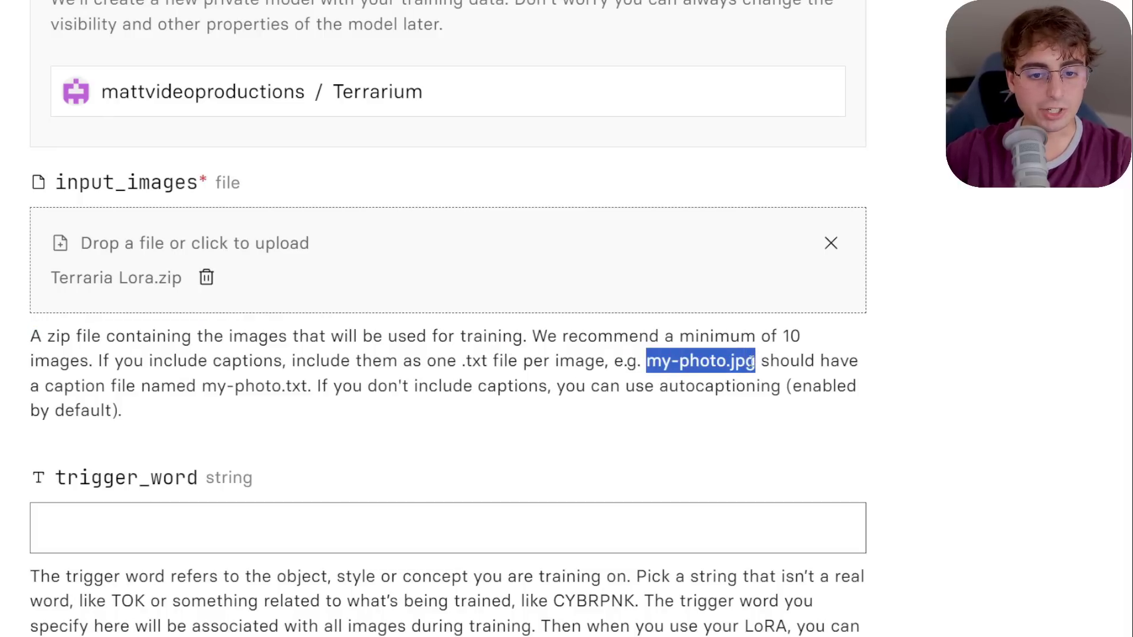
{"action": "left_click", "coordinate": [135, 394]}
{"action": "left_click_drag", "start_coordinate": [199, 387], "coordinate": [324, 383]}
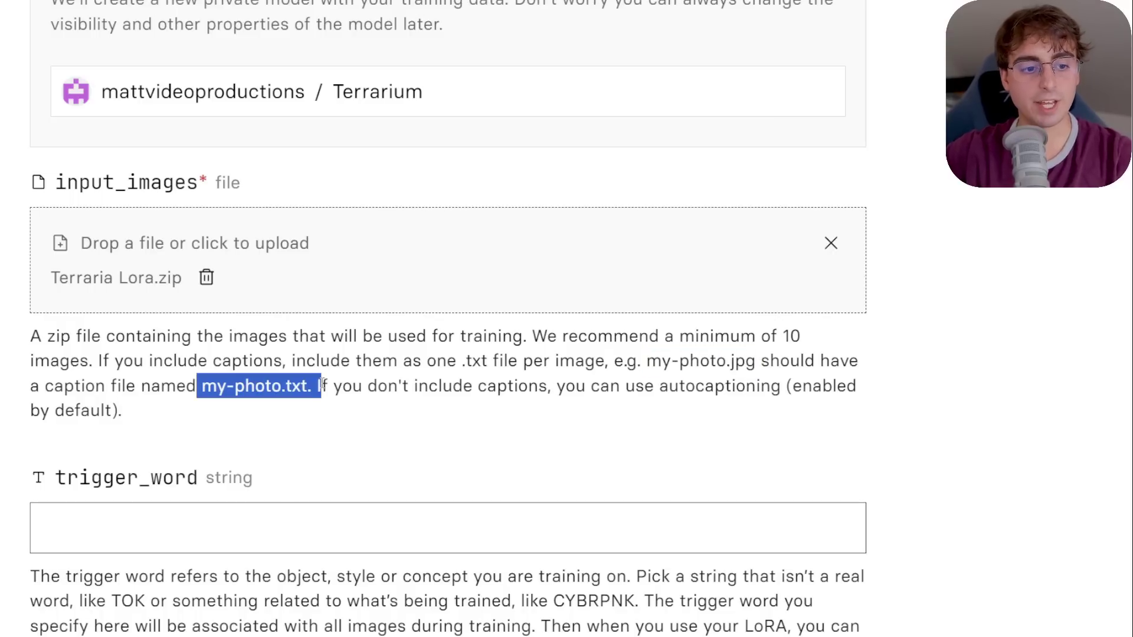
{"action": "left_click", "coordinate": [385, 421]}
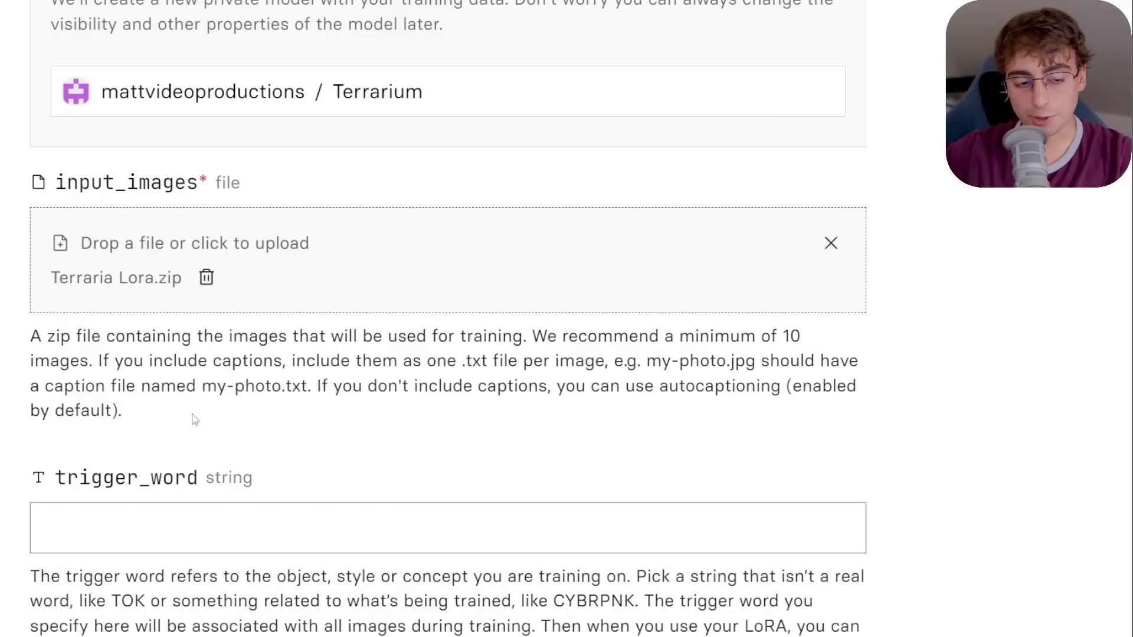
{"action": "left_click", "coordinate": [251, 523]}
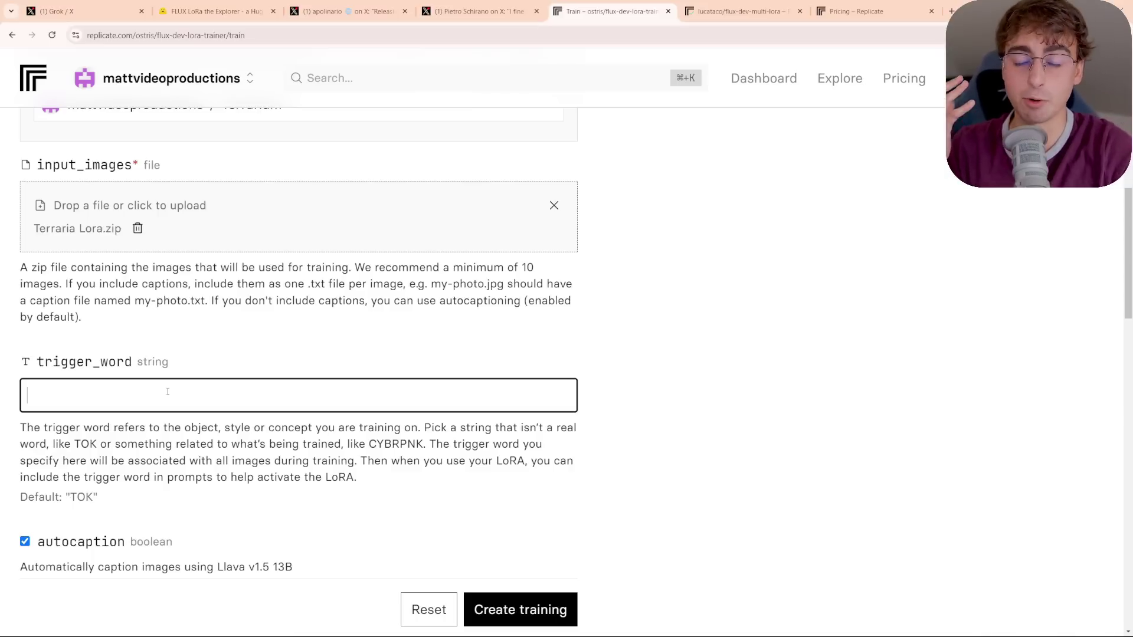
Set the trigger word to TER
{"action": "type", "text": "TER"}
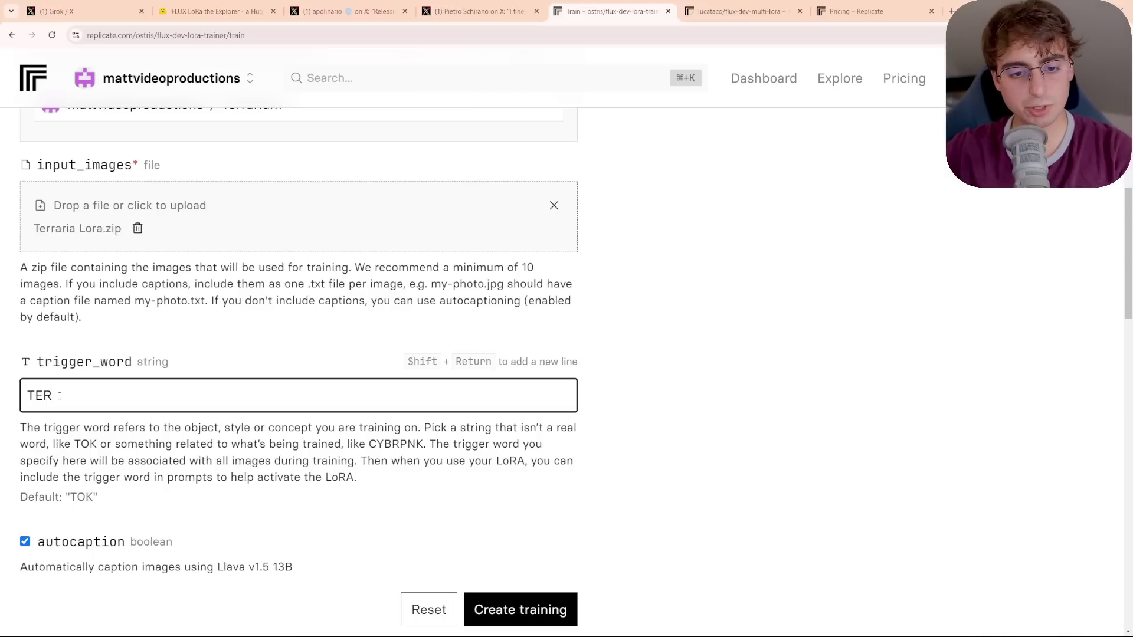
{"action": "double_click", "coordinate": [59, 396]}
{"action": "left_click", "coordinate": [108, 401]}
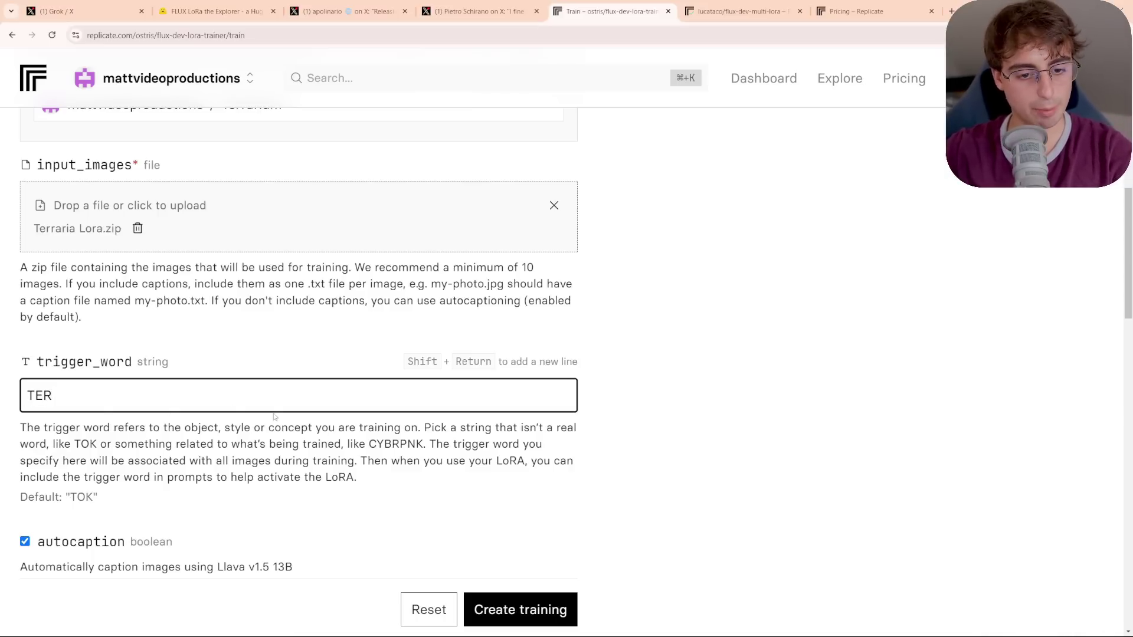
{"action": "scroll", "coordinate": [48, 349], "scroll_direction": "down", "scroll_amount": 5}
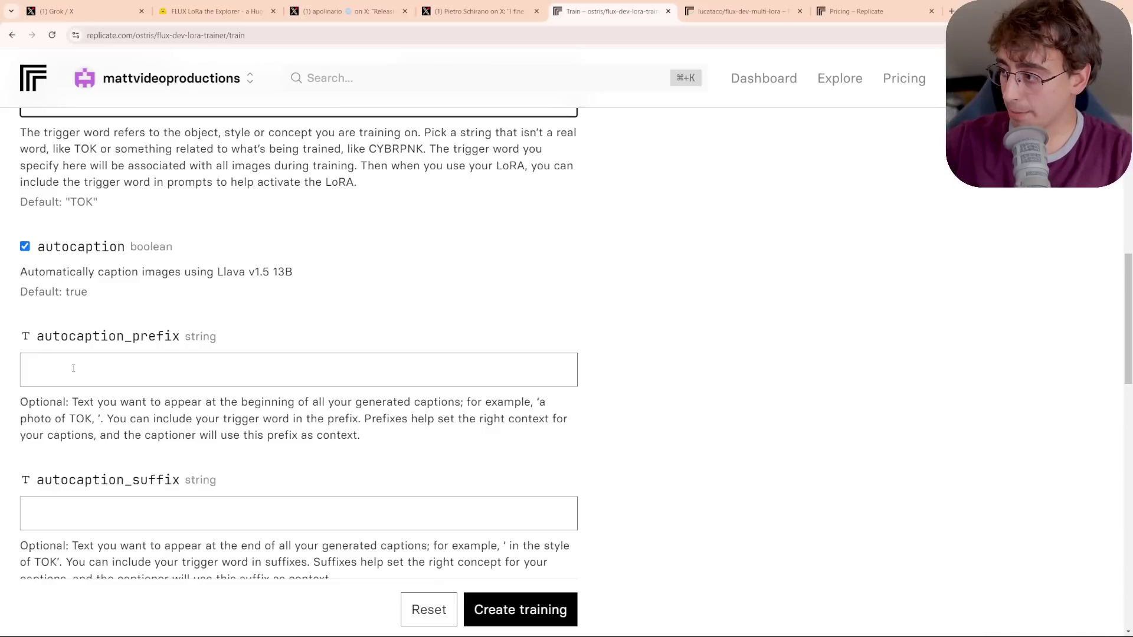
Paste 'Pixel Art Game Screenshot in the Style of TER' into the autocaption prefix
{"action": "left_click", "coordinate": [51, 364]}
{"action": "type", "text": "Pixel Art Game Screenshot in the Style of TER"}
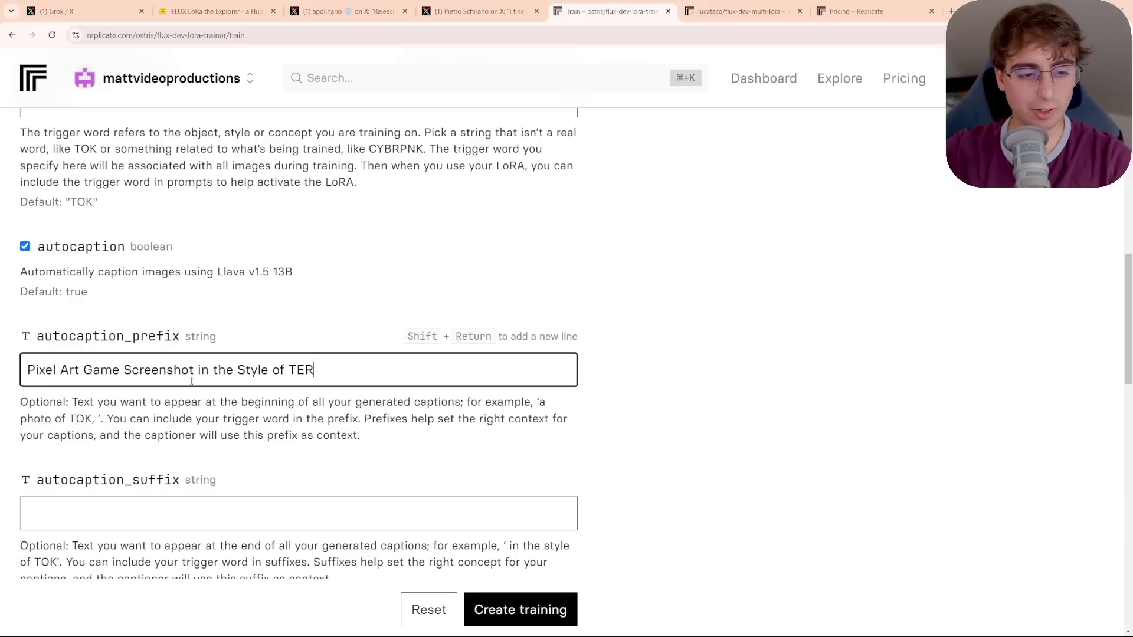
{"action": "left_click_drag", "start_coordinate": [323, 368], "coordinate": [1, 389]}
{"action": "left_click", "coordinate": [119, 372]}
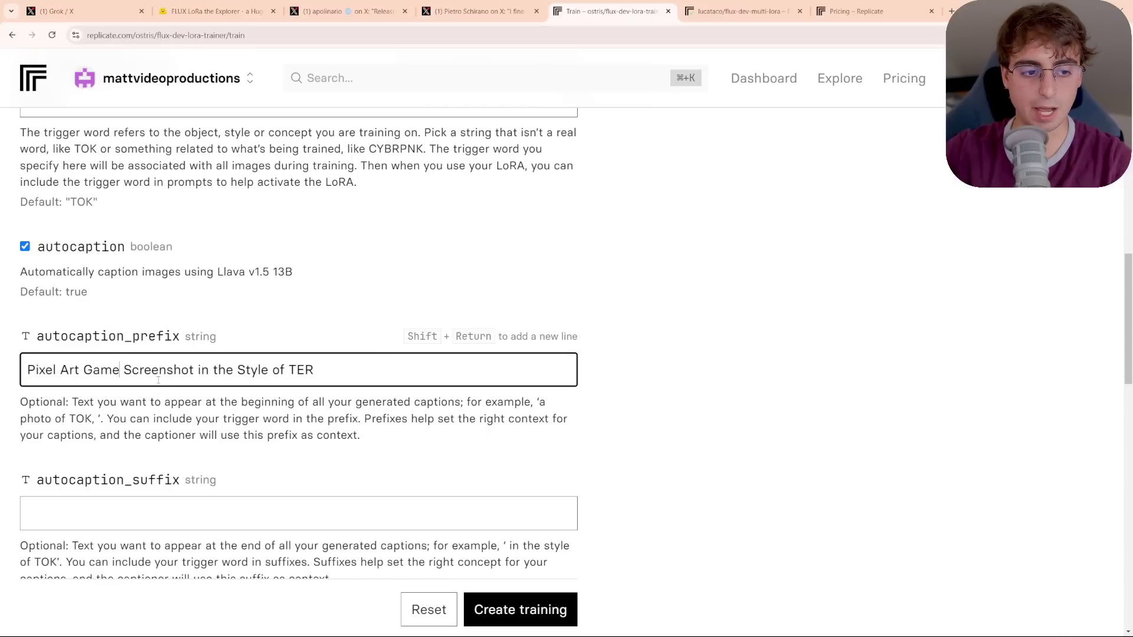
{"action": "scroll", "coordinate": [188, 400], "scroll_direction": "down", "scroll_amount": 3}
{"action": "left_click", "coordinate": [183, 366]}
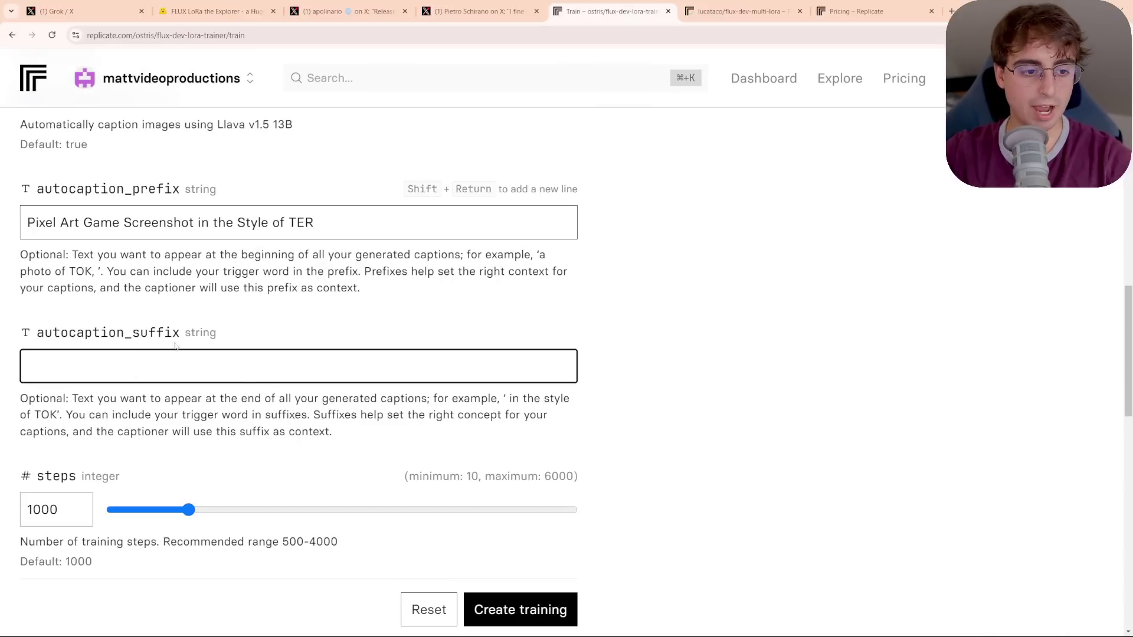
{"action": "scroll", "coordinate": [188, 355], "scroll_direction": "up", "scroll_amount": 3}
Add a comma after TER at the end of the caption prefix
{"action": "left_click", "coordinate": [331, 370]}
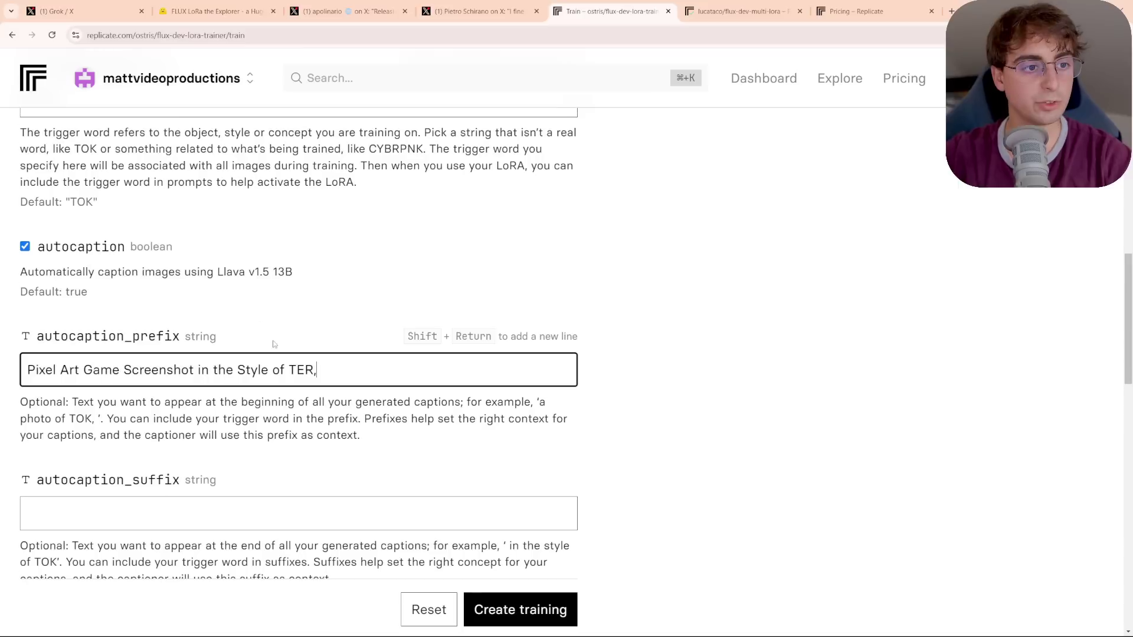
{"action": "type", "text": ","}
{"action": "left_click_drag", "start_coordinate": [315, 371], "coordinate": [287, 376]}
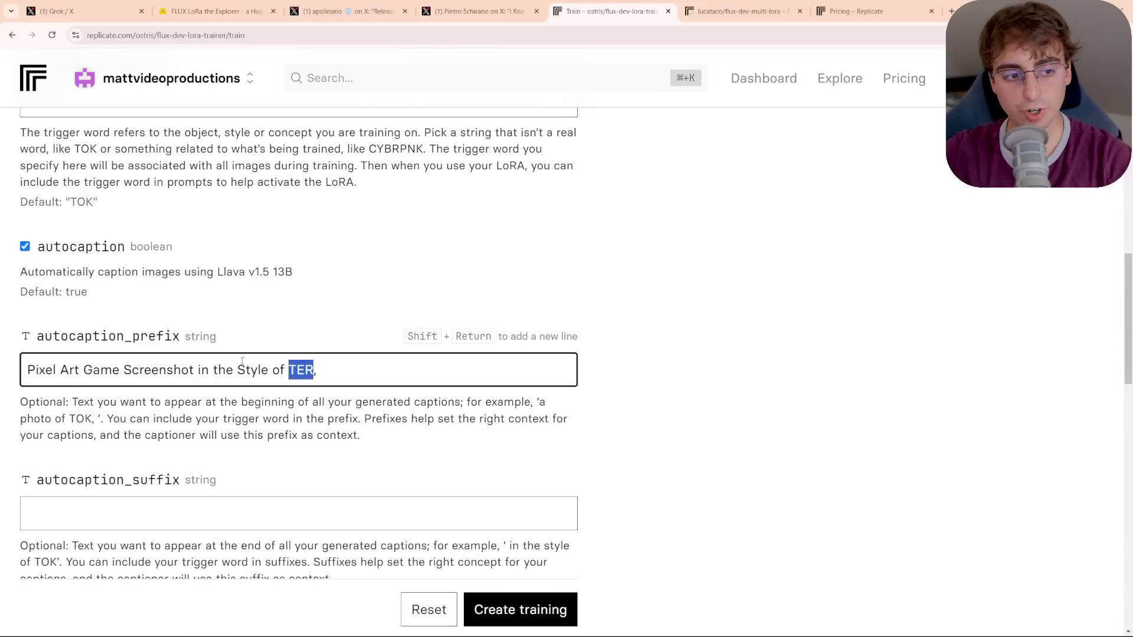
{"action": "left_click", "coordinate": [344, 369]}
{"action": "scroll", "coordinate": [344, 369], "scroll_direction": "up", "scroll_amount": 1}
{"action": "left_click_drag", "start_coordinate": [318, 444], "coordinate": [301, 444]}
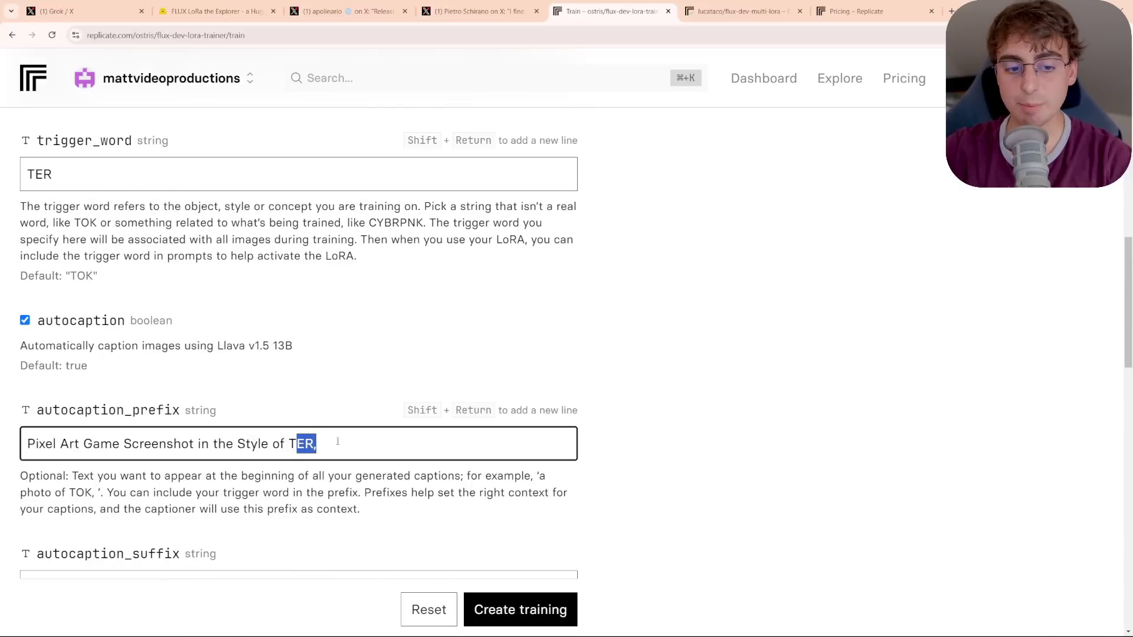
{"action": "scroll", "coordinate": [237, 474], "scroll_direction": "down", "scroll_amount": 2}
{"action": "key", "text": "Right"}
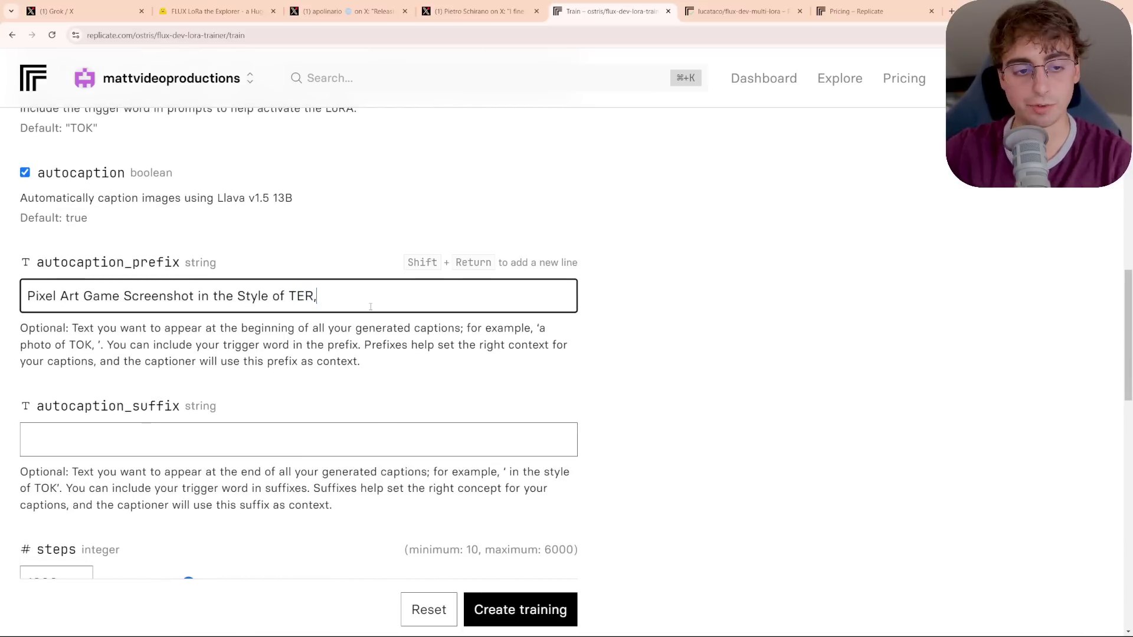
{"action": "scroll", "coordinate": [397, 396], "scroll_direction": "down", "scroll_amount": 3}
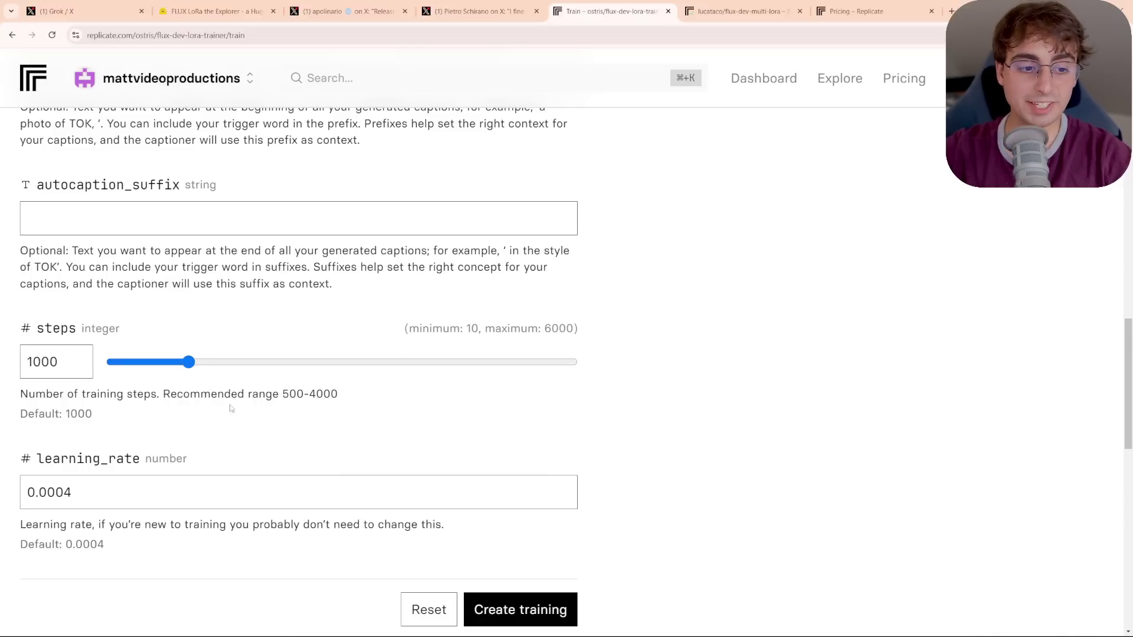
Raise the training steps to 1515
{"action": "left_click_drag", "start_coordinate": [190, 371], "coordinate": [230, 370]}
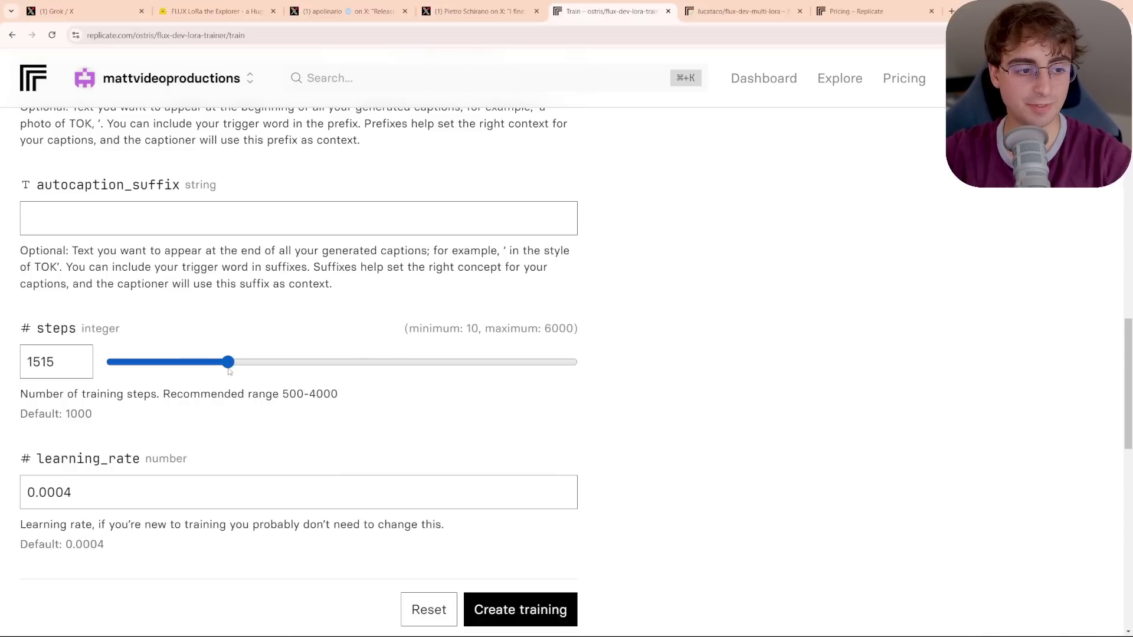
{"action": "scroll", "coordinate": [207, 448], "scroll_direction": "down", "scroll_amount": 3}
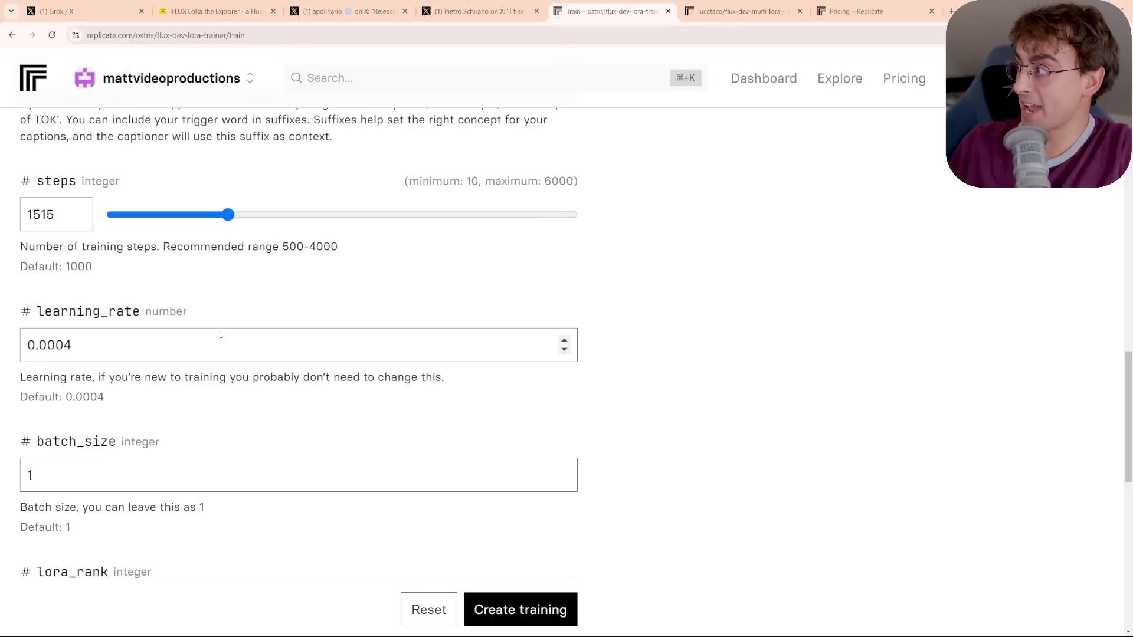
{"action": "left_click_drag", "start_coordinate": [145, 377], "coordinate": [455, 388]}
{"action": "left_click", "coordinate": [436, 412]}
{"action": "scroll", "coordinate": [294, 430], "scroll_direction": "down", "scroll_amount": 3}
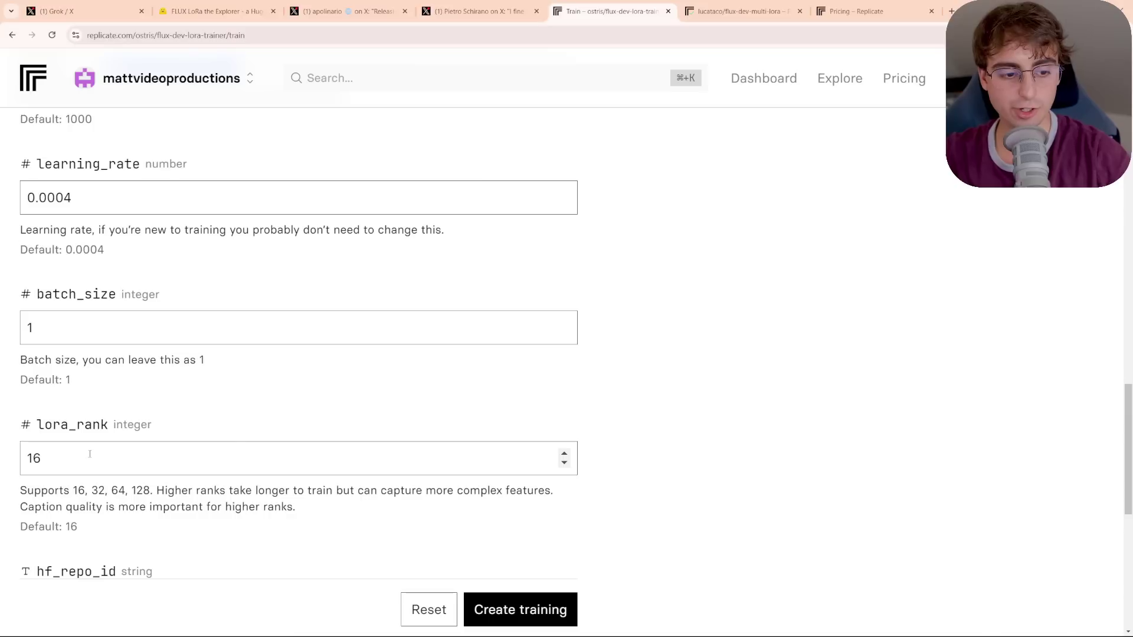
Change the LoRA rank from 16 to 64
{"action": "left_click_drag", "start_coordinate": [94, 455], "coordinate": [6, 456]}
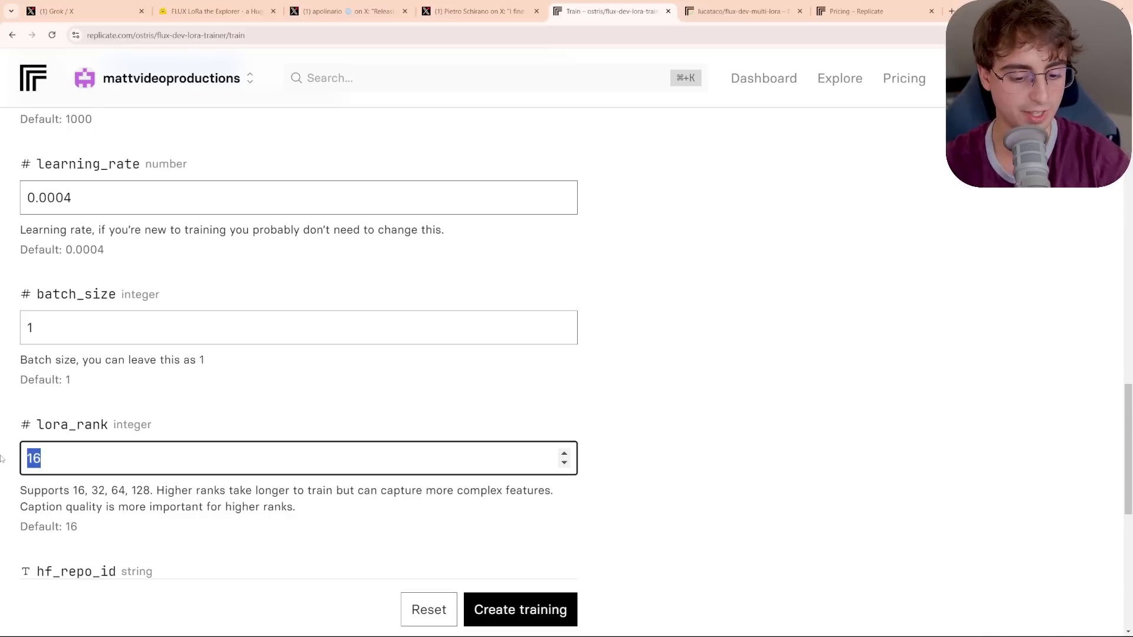
{"action": "type", "text": "64"}
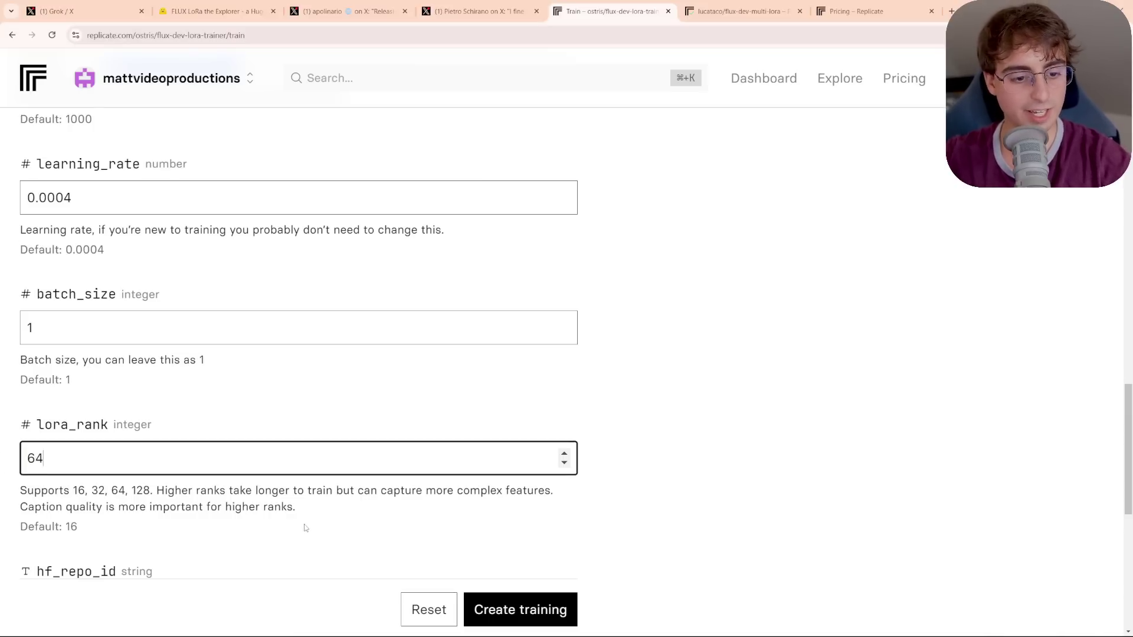
{"action": "scroll", "coordinate": [289, 508], "scroll_direction": "down", "scroll_amount": 3}
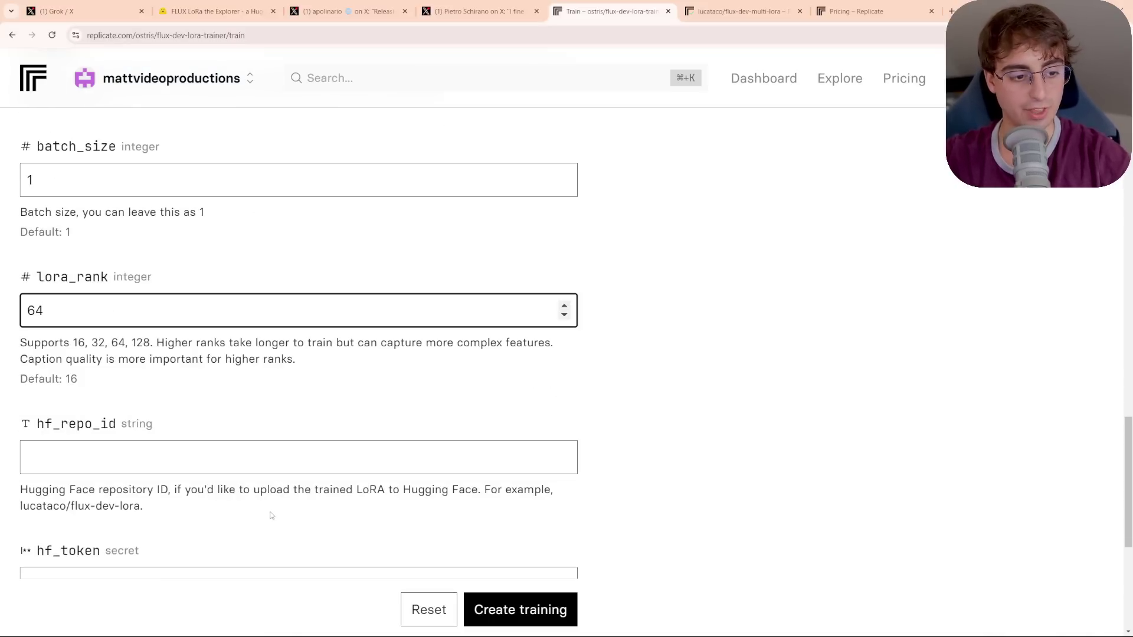
{"action": "scroll", "coordinate": [59, 354], "scroll_direction": "down", "scroll_amount": 1}
{"action": "left_click", "coordinate": [60, 365]}
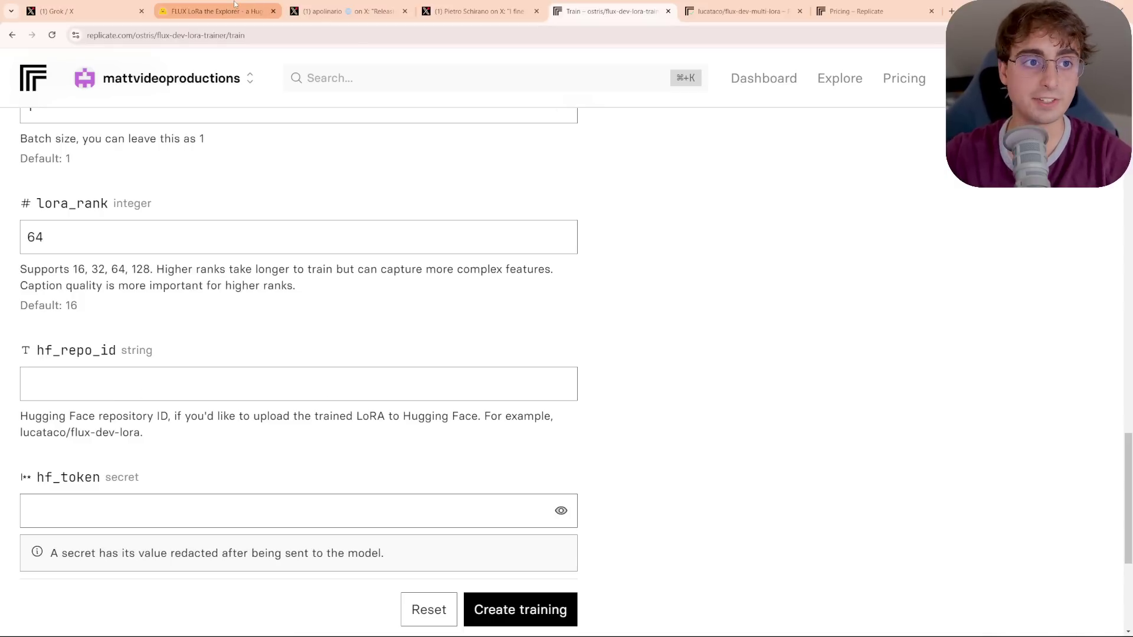
Launch the LoRA training run with Create training
{"action": "left_click", "coordinate": [213, 11]}
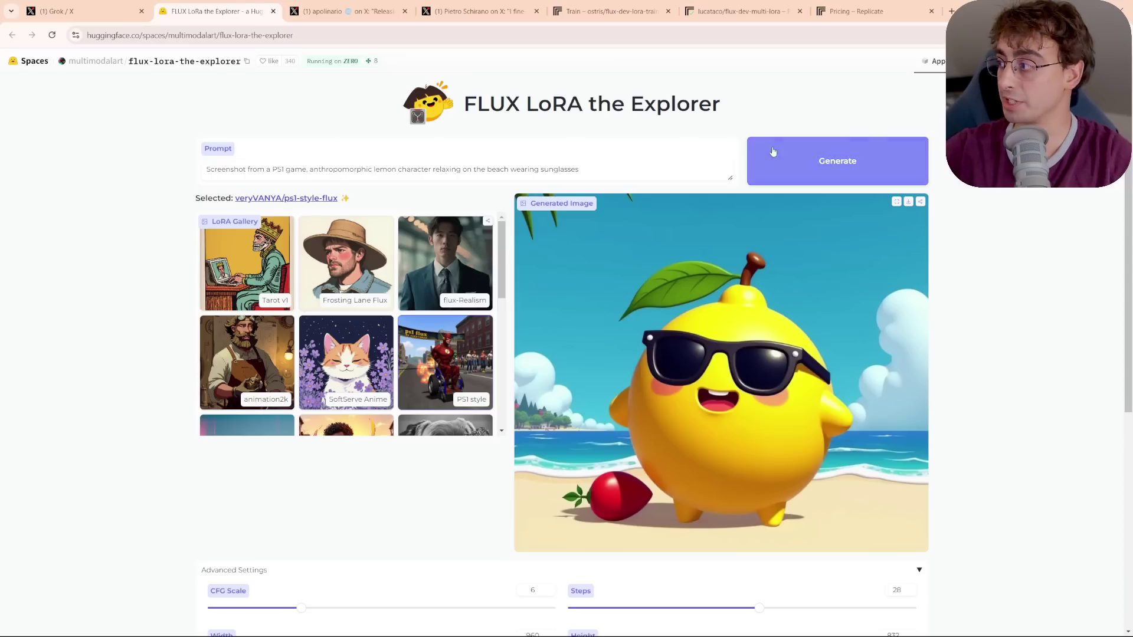
{"action": "left_click", "coordinate": [674, 15]}
{"action": "scroll", "coordinate": [313, 389], "scroll_direction": "down", "scroll_amount": 2}
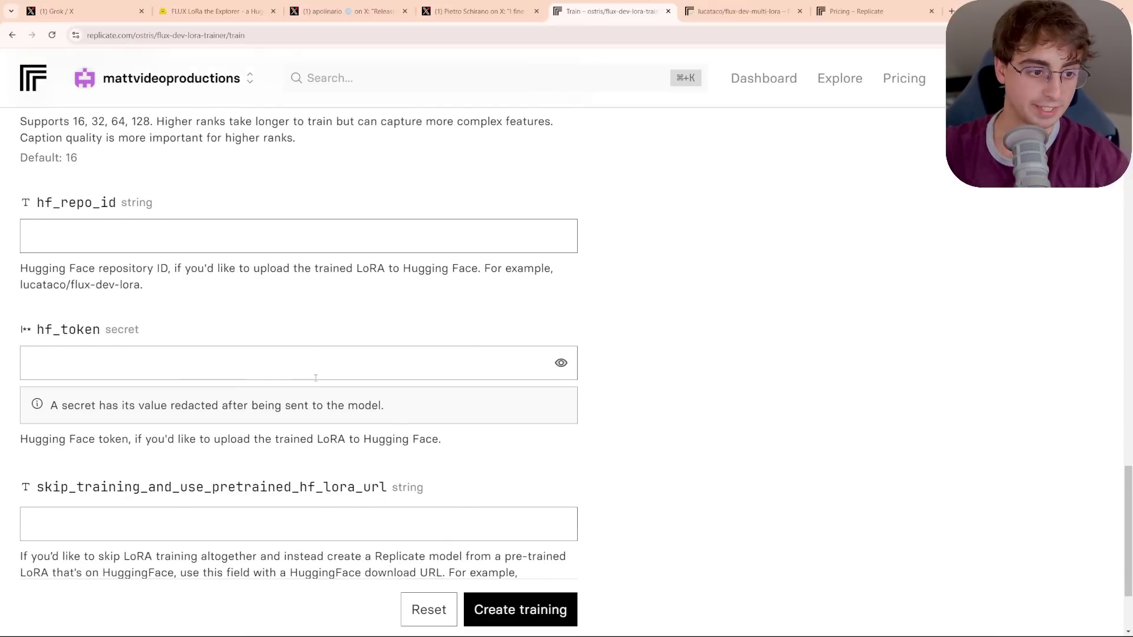
{"action": "scroll", "coordinate": [316, 378], "scroll_direction": "down", "scroll_amount": 1}
{"action": "left_click_drag", "start_coordinate": [278, 266], "coordinate": [273, 286]}
{"action": "left_click", "coordinate": [618, 508]}
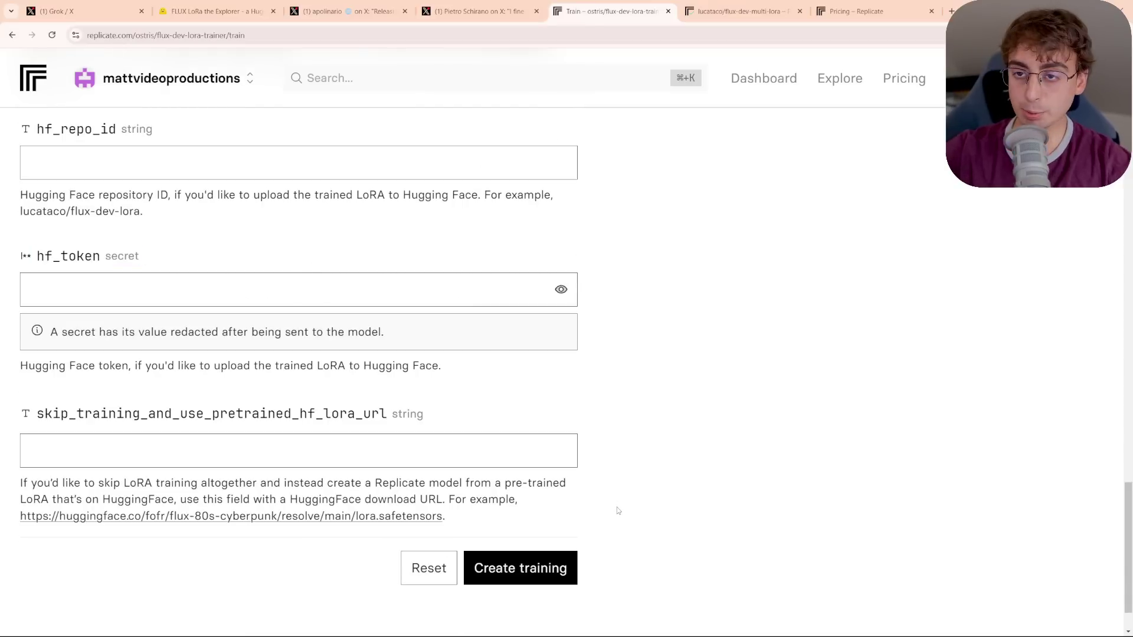
{"action": "left_click", "coordinate": [524, 576]}
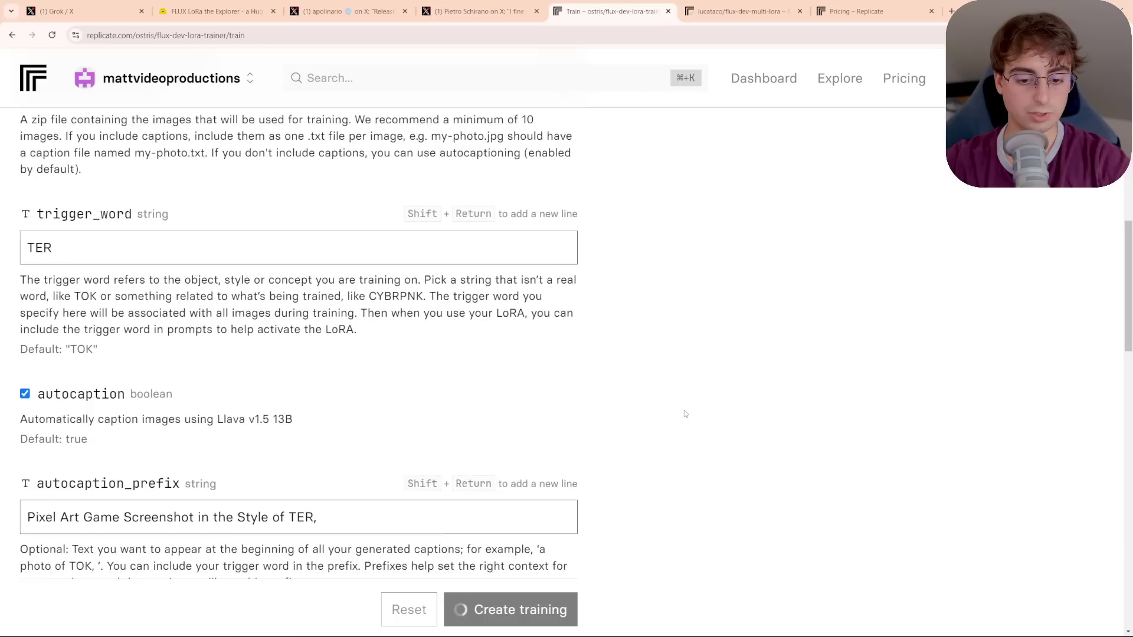
{"action": "scroll", "coordinate": [685, 410], "scroll_direction": "down", "scroll_amount": 10}
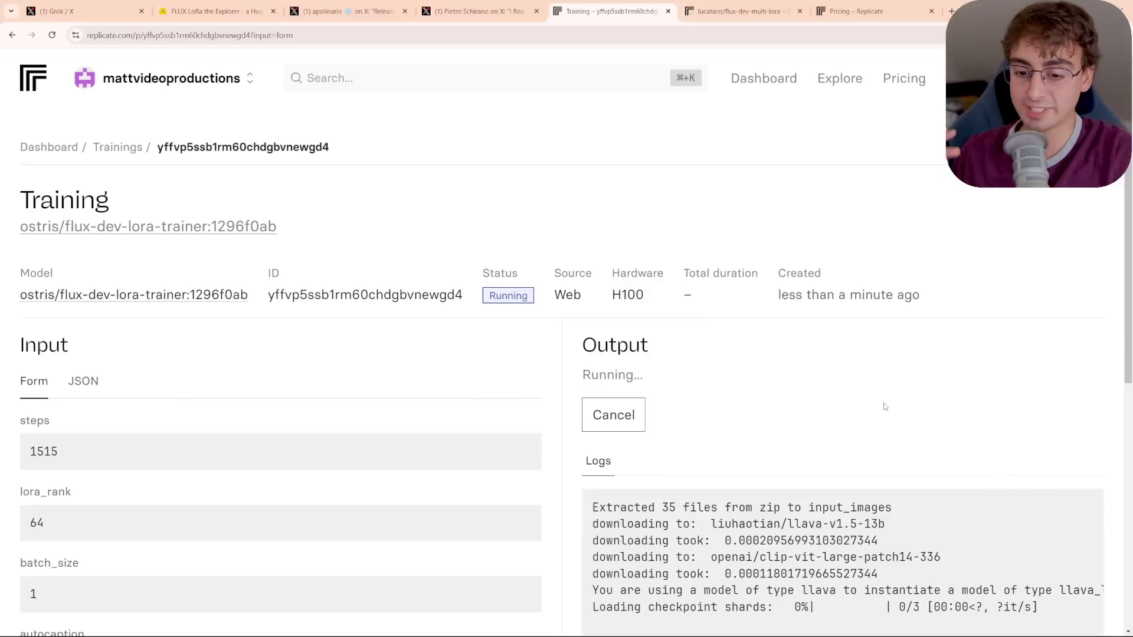
Scroll through the running training's logs
{"action": "scroll", "coordinate": [885, 408], "scroll_direction": "down", "scroll_amount": 3}
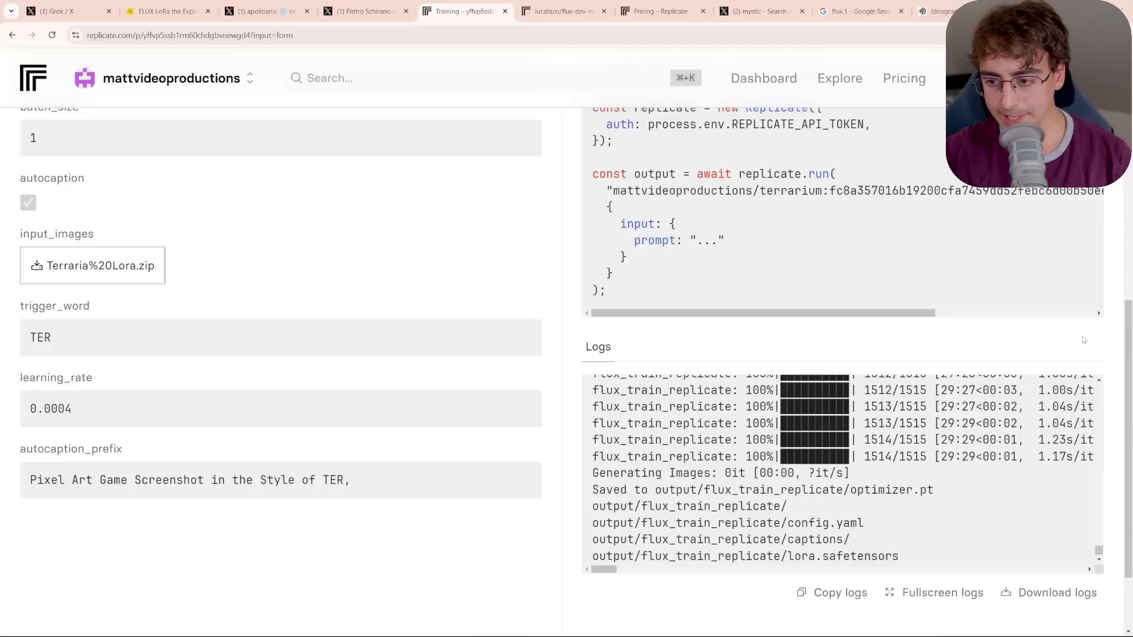
Download the trained Terrarium LoRA weights file, then open the version fc8a3570 playground
{"action": "scroll", "coordinate": [1079, 334], "scroll_direction": "up", "scroll_amount": 1}
{"action": "scroll", "coordinate": [1079, 334], "scroll_direction": "down", "scroll_amount": 3}
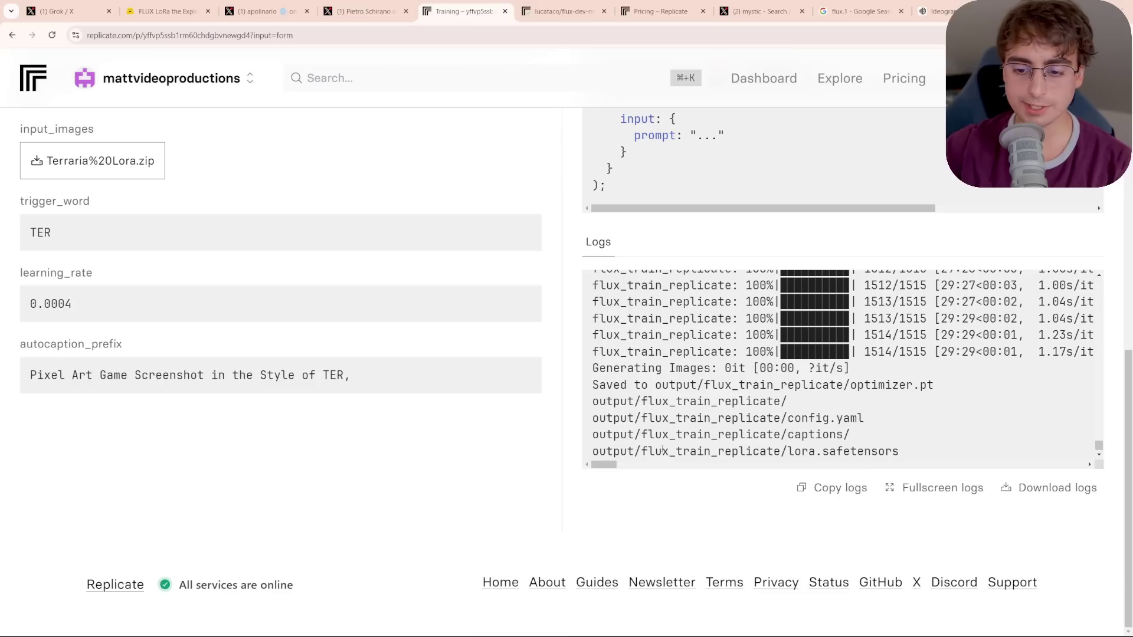
{"action": "scroll", "coordinate": [685, 463], "scroll_direction": "up", "scroll_amount": 10}
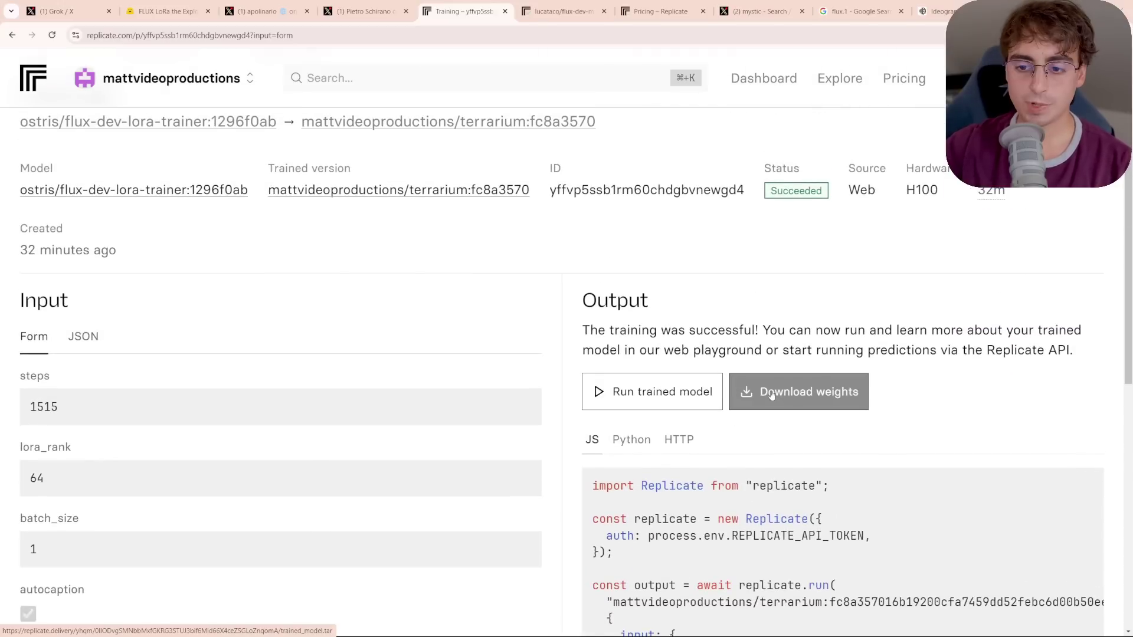
{"action": "left_click", "coordinate": [798, 391]}
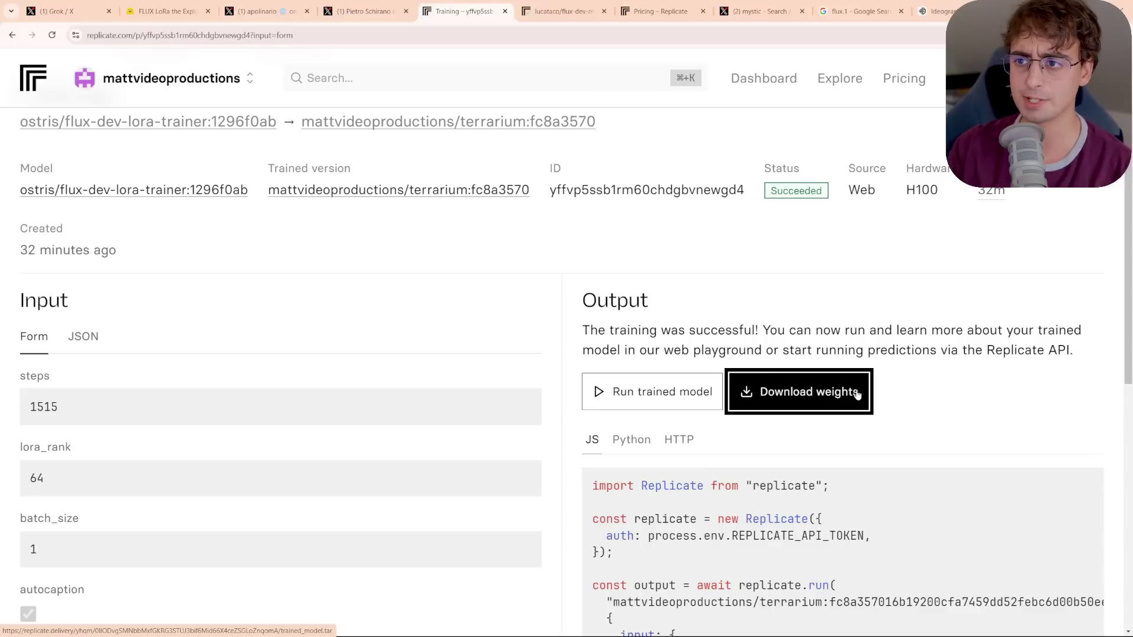
{"action": "left_click", "coordinate": [856, 394]}
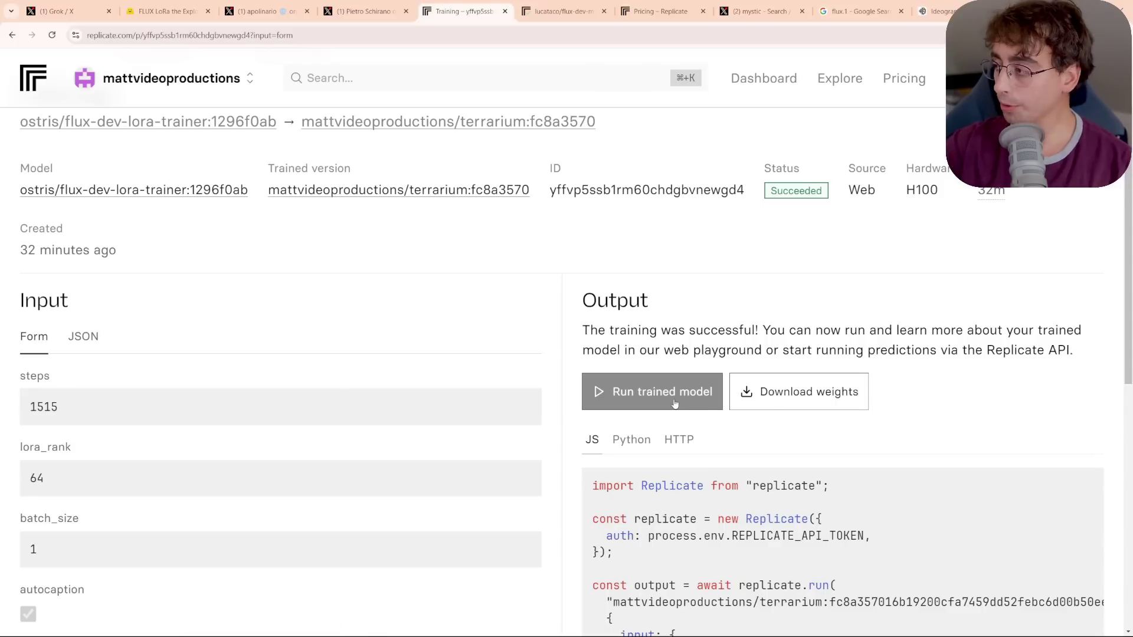
{"action": "left_click", "coordinate": [637, 400]}
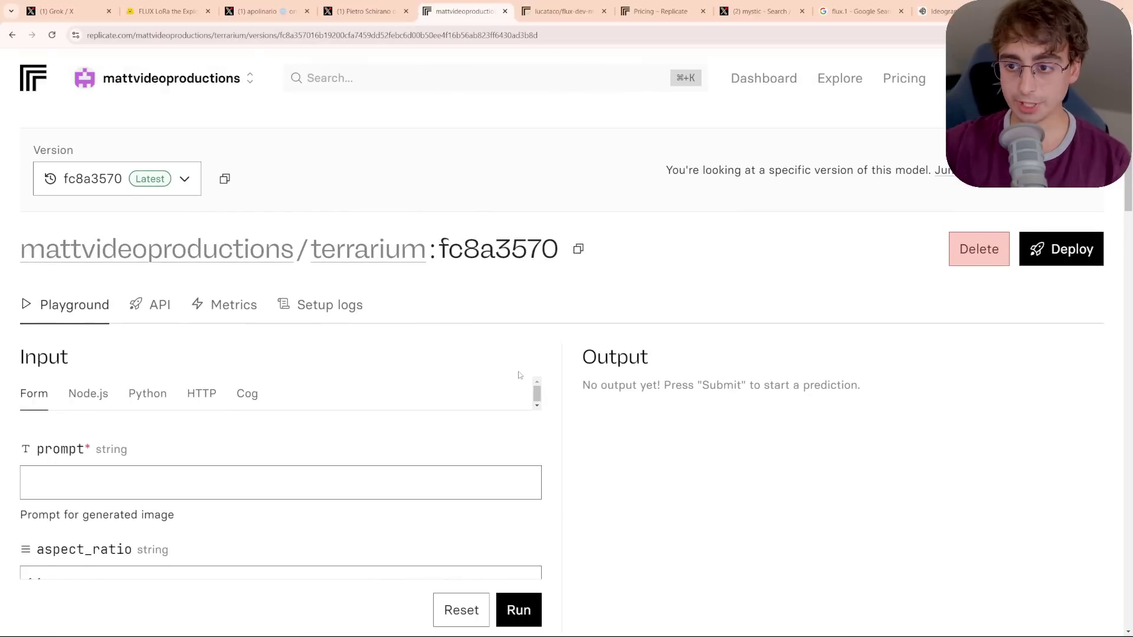
Generate an image from the plain prompt "dog"
{"action": "scroll", "coordinate": [516, 375], "scroll_direction": "down", "scroll_amount": 1}
{"action": "scroll", "coordinate": [515, 375], "scroll_direction": "up", "scroll_amount": 1}
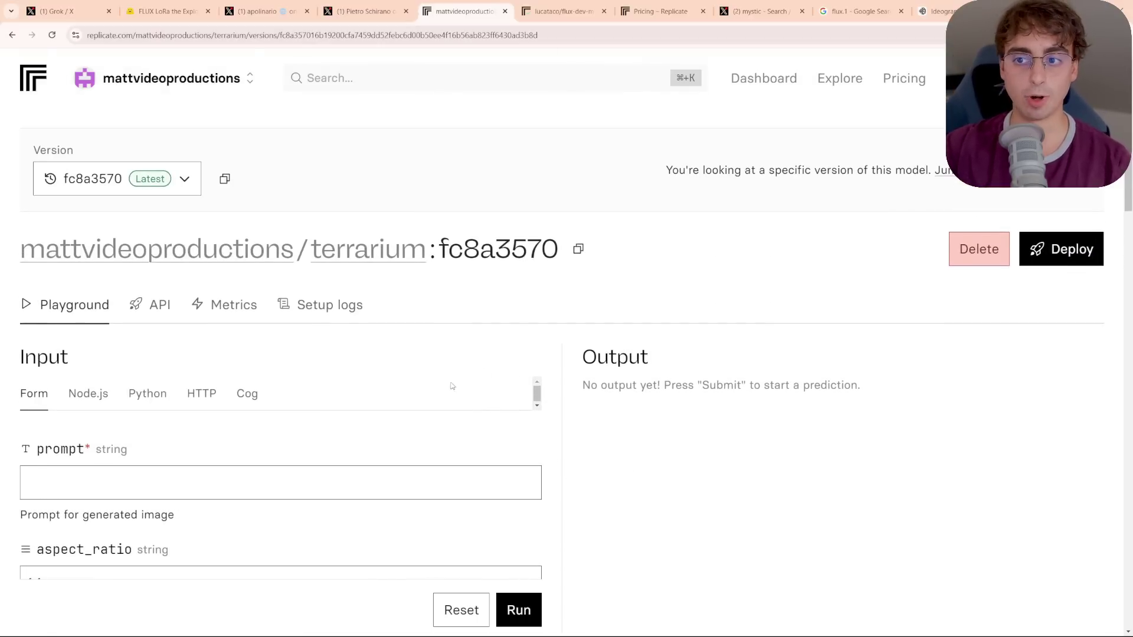
{"action": "scroll", "coordinate": [401, 382], "scroll_direction": "down", "scroll_amount": 2}
{"action": "left_click", "coordinate": [21, 338]}
{"action": "type", "text": "dog"}
{"action": "key", "text": "ctrl+a"}
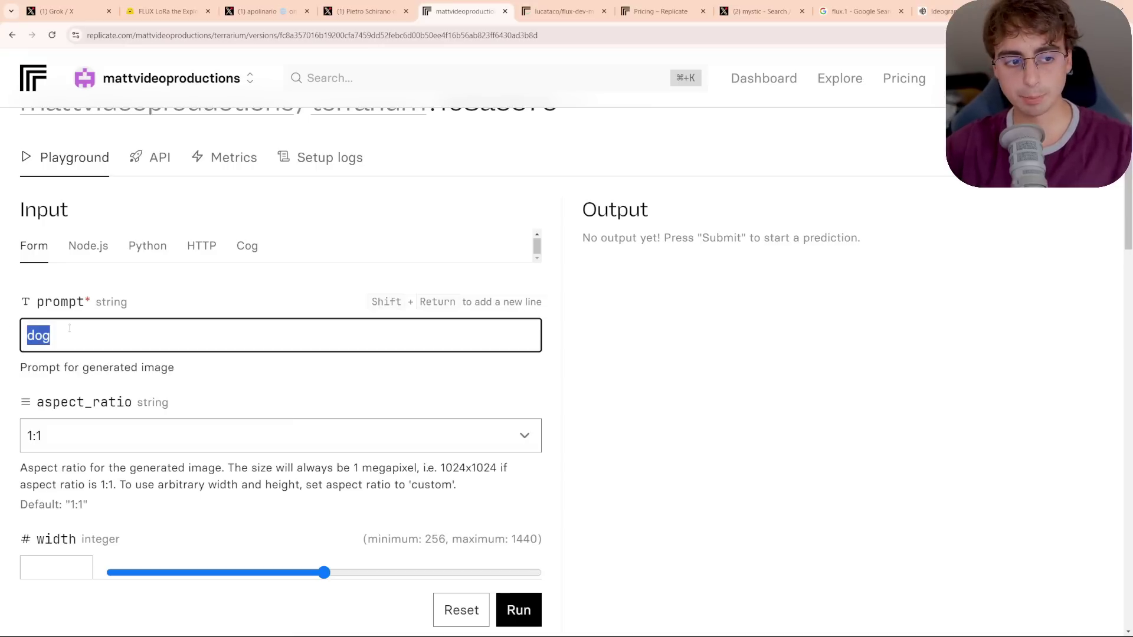
{"action": "key", "text": "Return"}
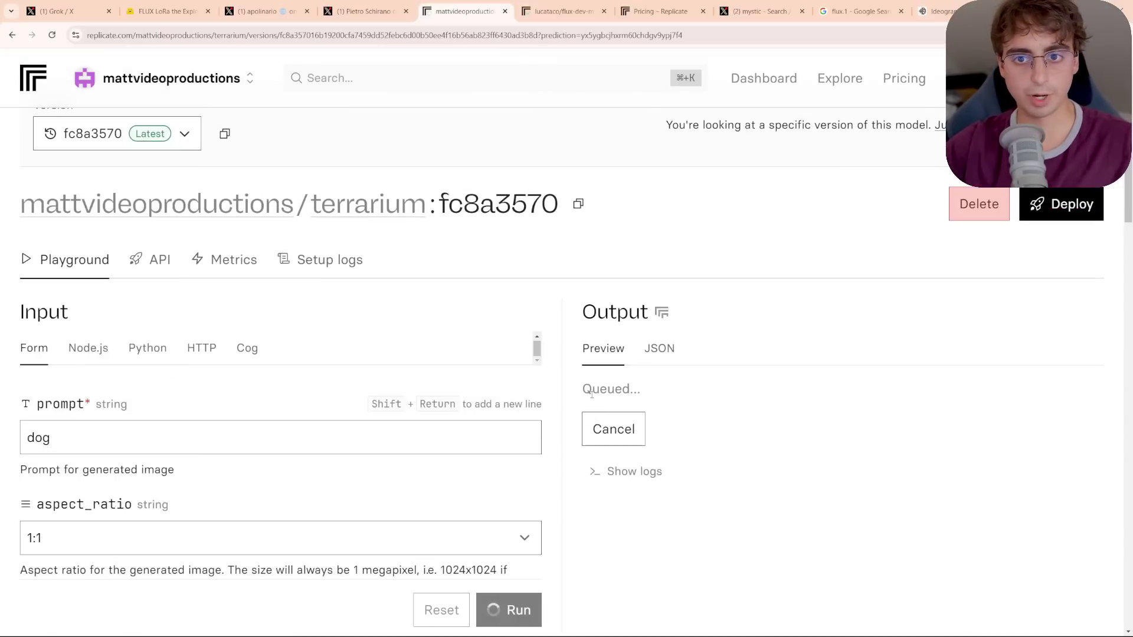
Change the prompt to "dog in the style of TER" and generate again
{"action": "scroll", "coordinate": [734, 437], "scroll_direction": "down", "scroll_amount": 4}
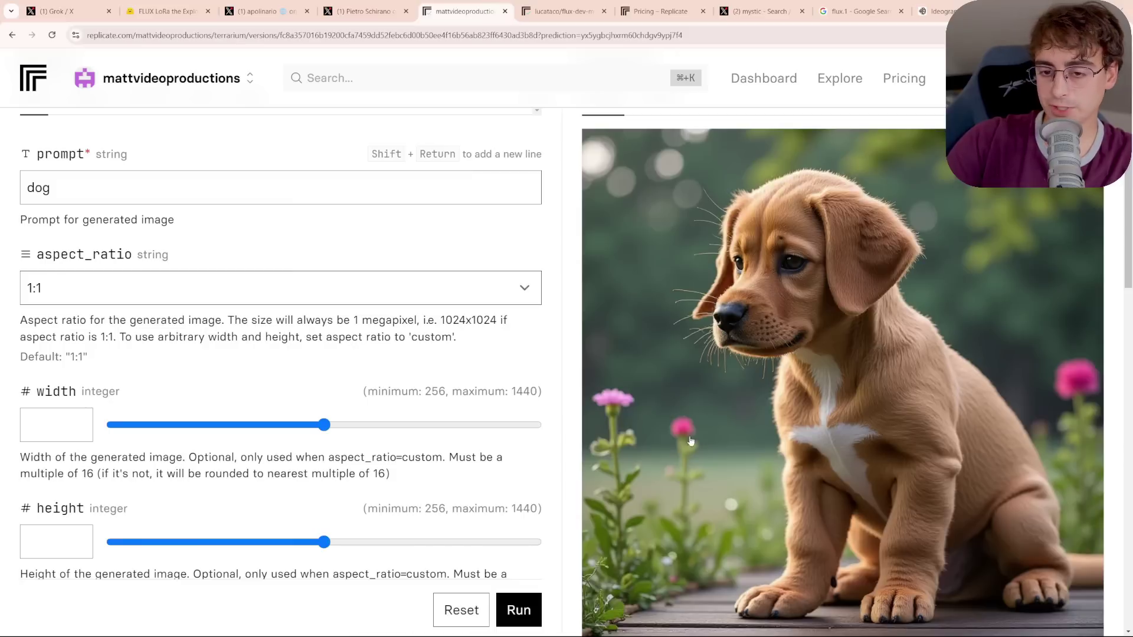
{"action": "scroll", "coordinate": [814, 462], "scroll_direction": "down", "scroll_amount": 1}
{"action": "scroll", "coordinate": [813, 461], "scroll_direction": "up", "scroll_amount": 1}
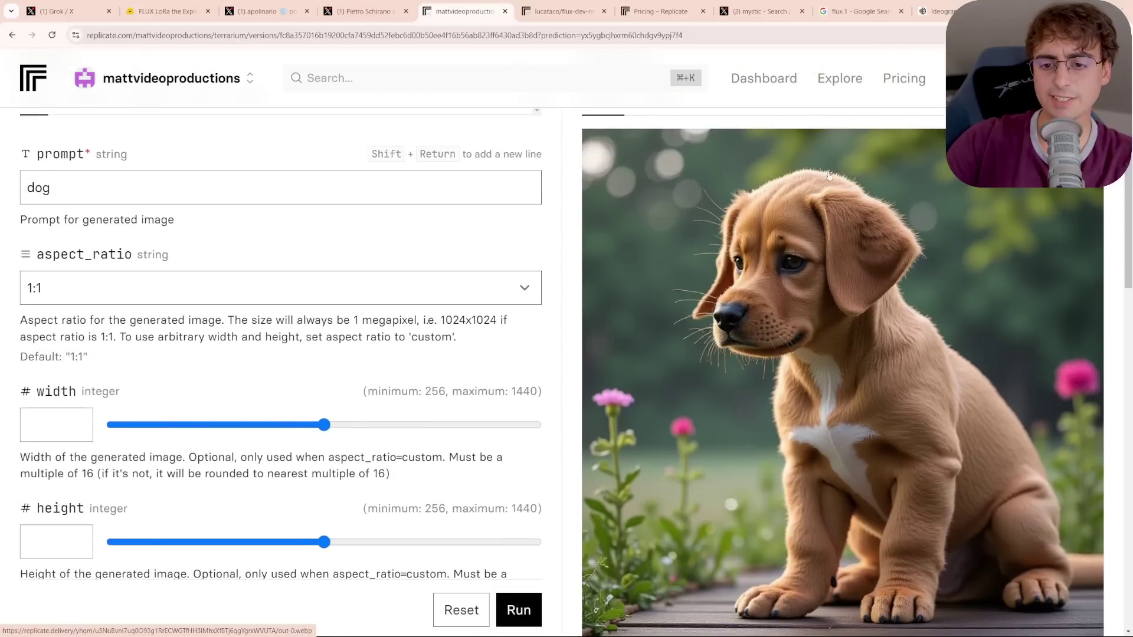
{"action": "left_click", "coordinate": [85, 188]}
{"action": "type", "text": "in the sty"}
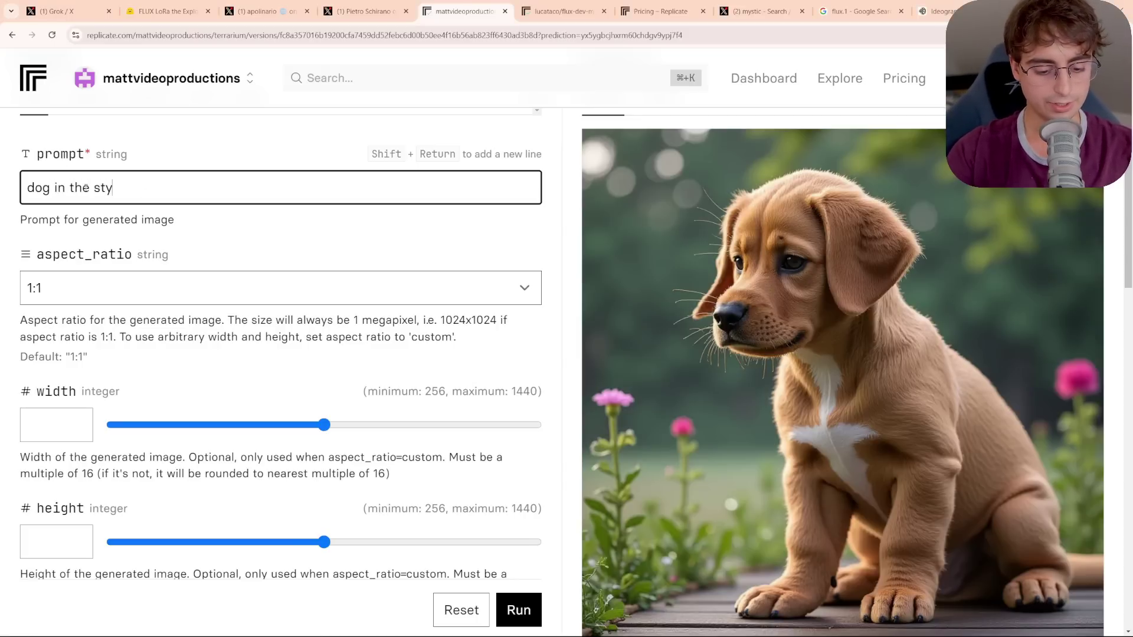
{"action": "key", "text": "BackSpace"}
{"action": "type", "text": "yle of TER"}
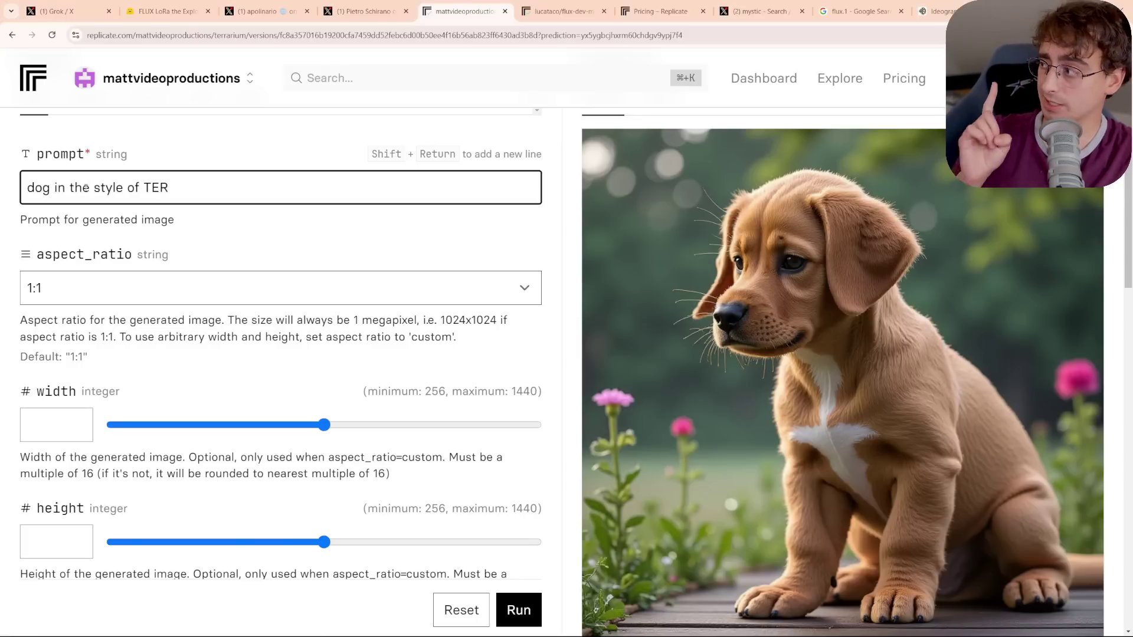
{"action": "key", "text": "Return"}
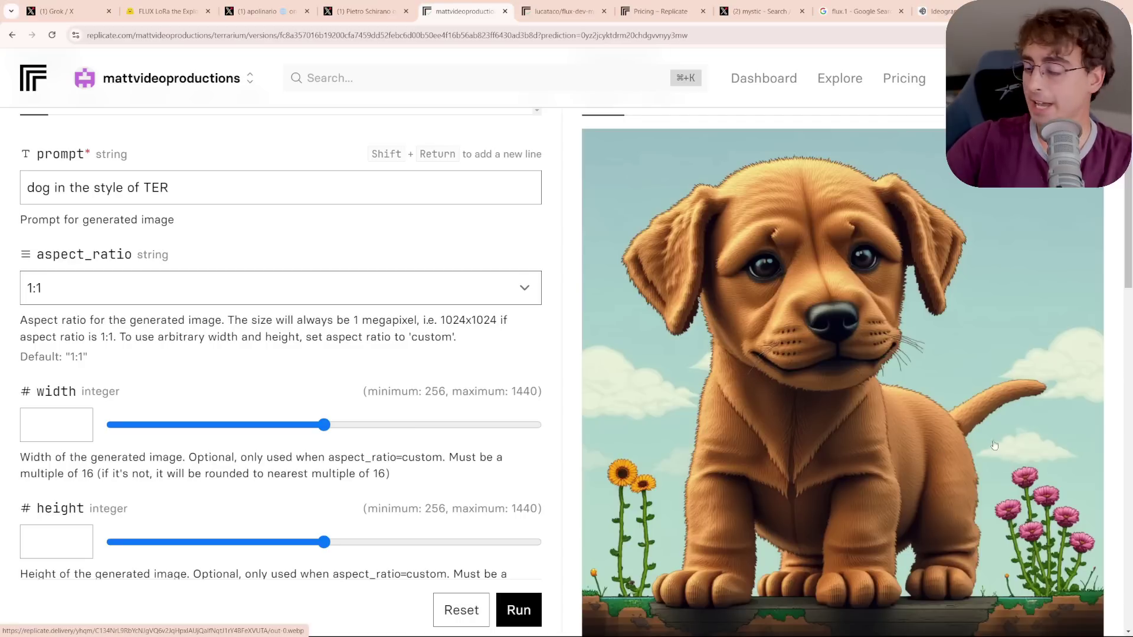
{"action": "scroll", "coordinate": [994, 446], "scroll_direction": "down", "scroll_amount": 1}
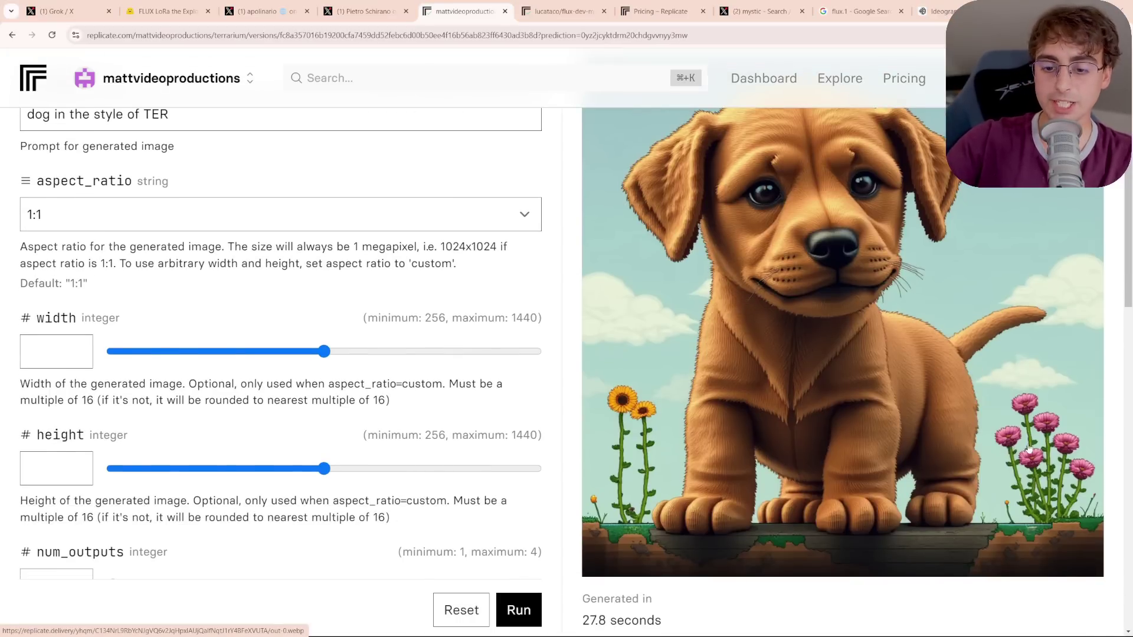
Run the Terraria dog prompt with lora_scale 1.23 and num_outputs 4
{"action": "scroll", "coordinate": [1013, 446], "scroll_direction": "up", "scroll_amount": 1}
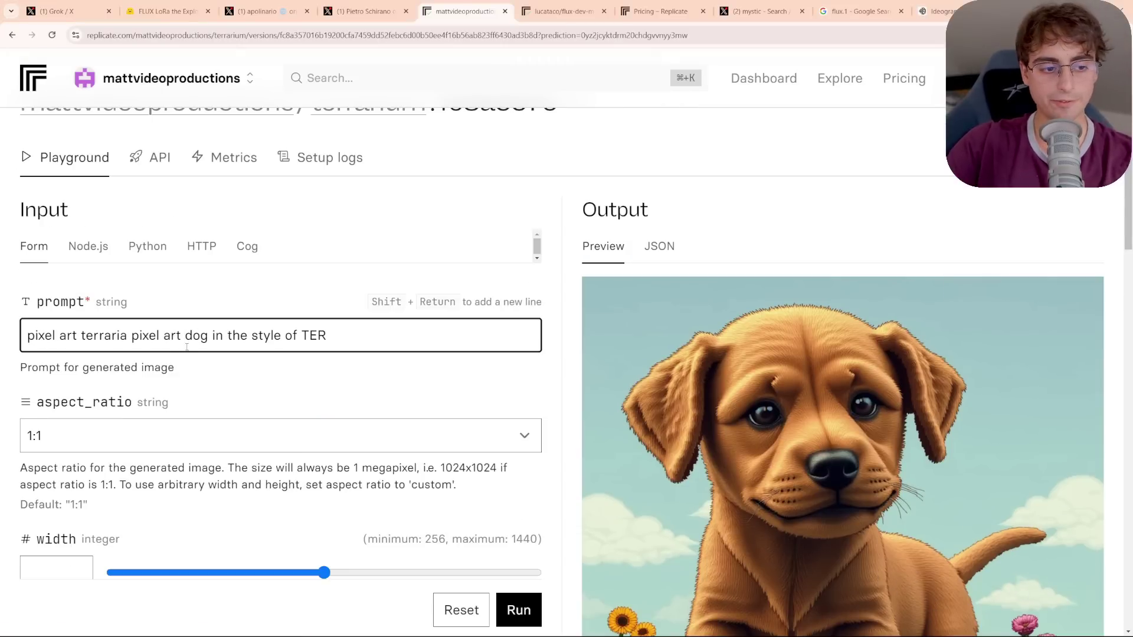
{"action": "scroll", "coordinate": [344, 488], "scroll_direction": "down", "scroll_amount": 5}
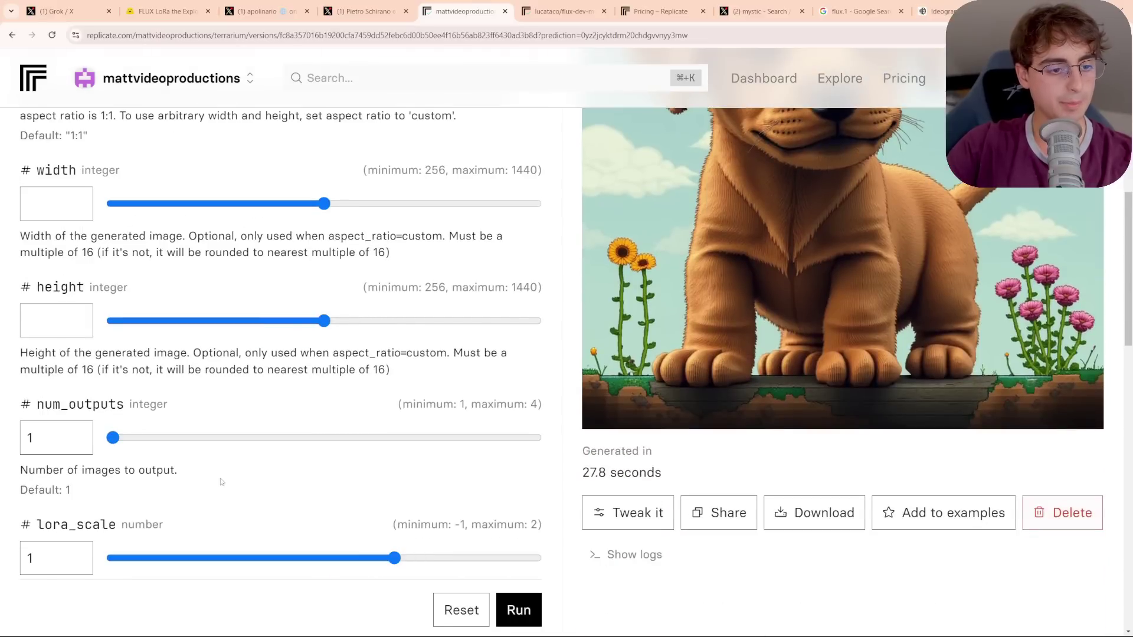
{"action": "scroll", "coordinate": [385, 485], "scroll_direction": "down", "scroll_amount": 1}
{"action": "left_click_drag", "start_coordinate": [384, 486], "coordinate": [425, 486]}
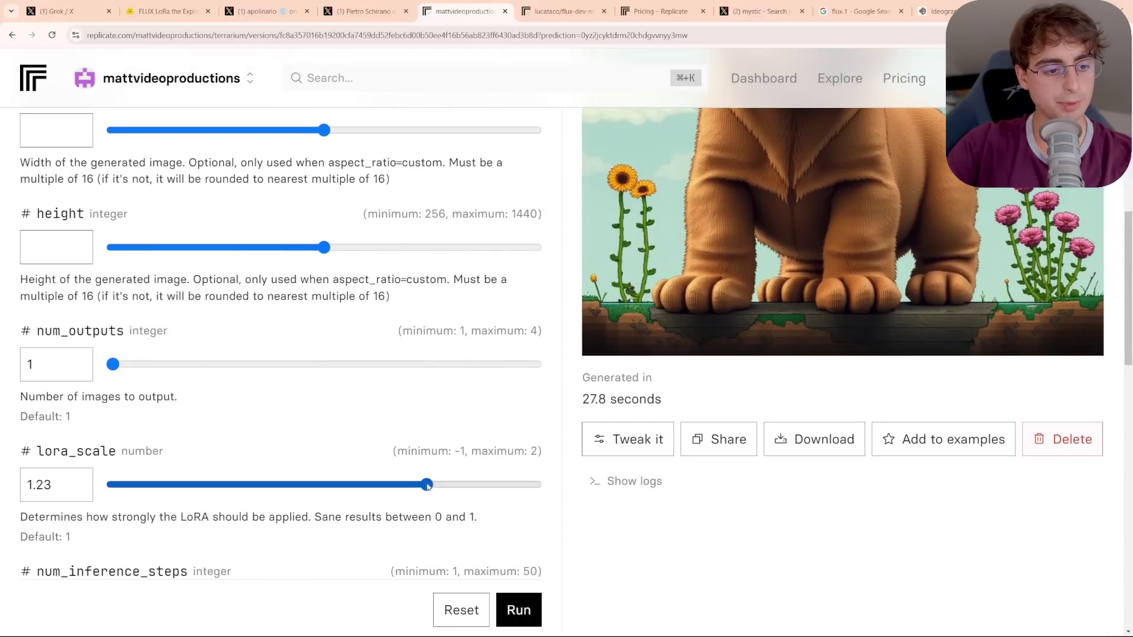
{"action": "left_click_drag", "start_coordinate": [112, 364], "coordinate": [535, 364]}
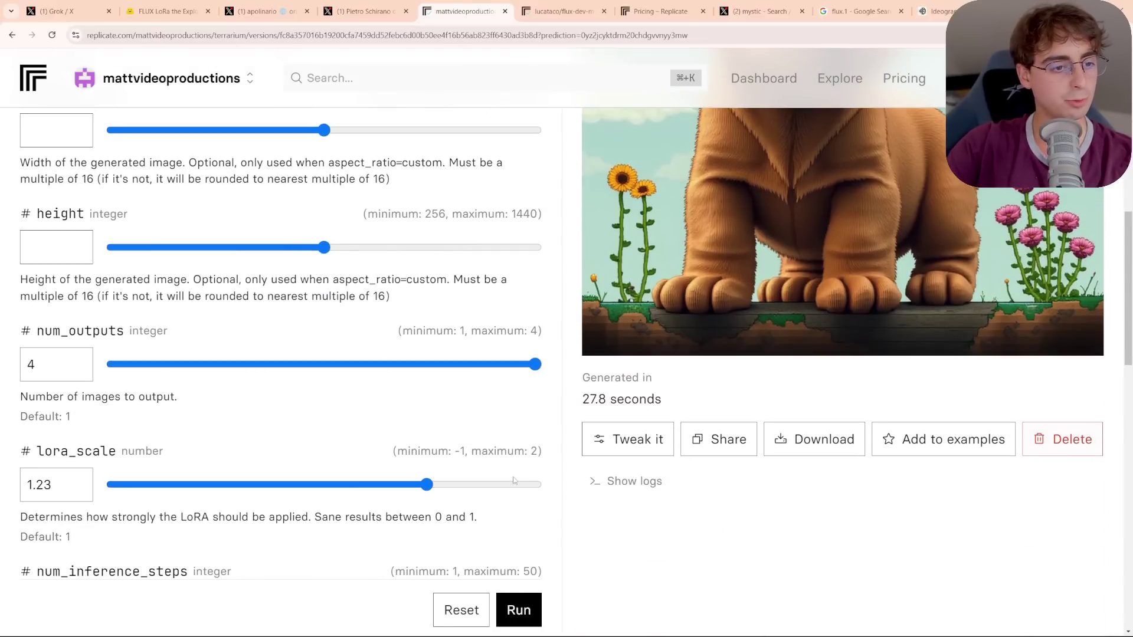
{"action": "left_click", "coordinate": [519, 610]}
Set lora_scale back to 1 and launch another generation
{"action": "scroll", "coordinate": [685, 431], "scroll_direction": "up", "scroll_amount": 5}
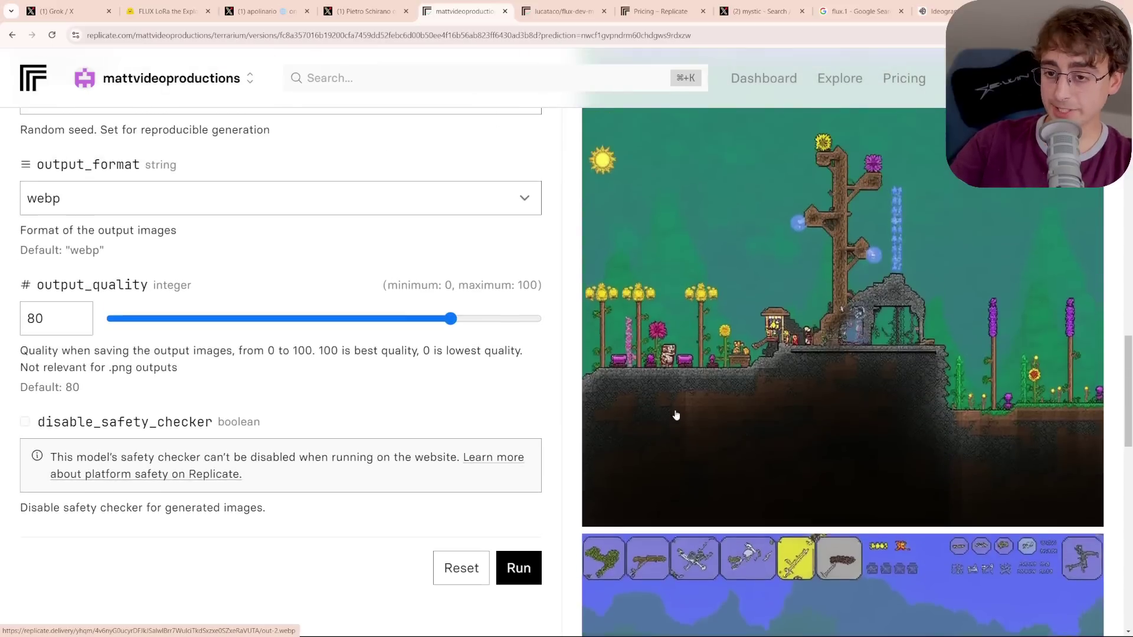
{"action": "scroll", "coordinate": [684, 431], "scroll_direction": "up", "scroll_amount": 10}
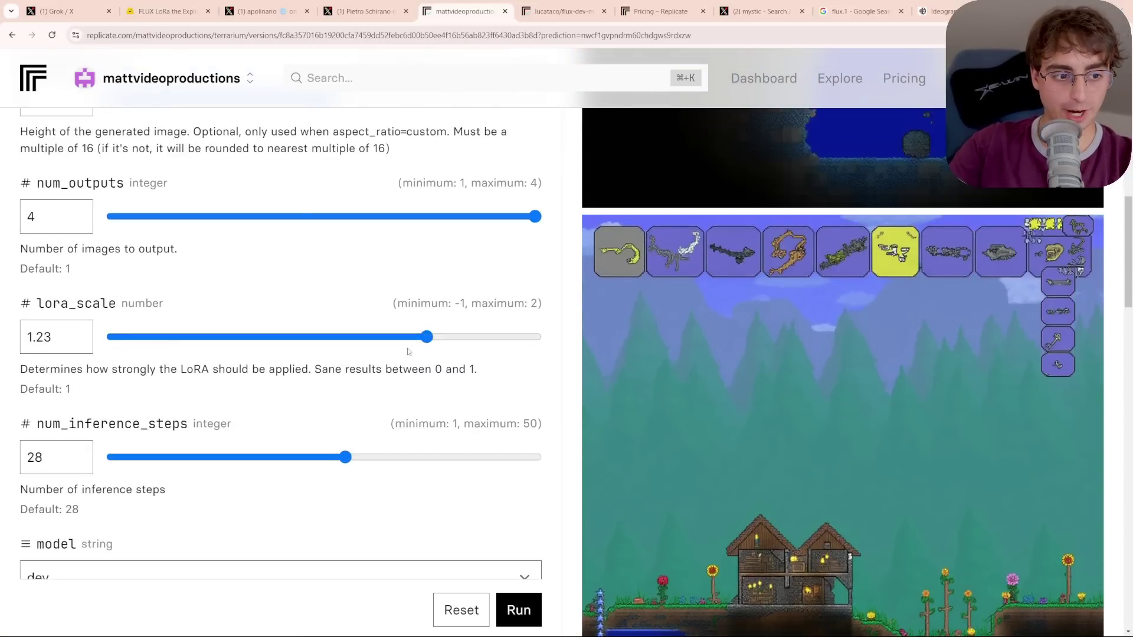
{"action": "left_click_drag", "start_coordinate": [327, 375], "coordinate": [487, 376]}
{"action": "left_click", "coordinate": [427, 342]}
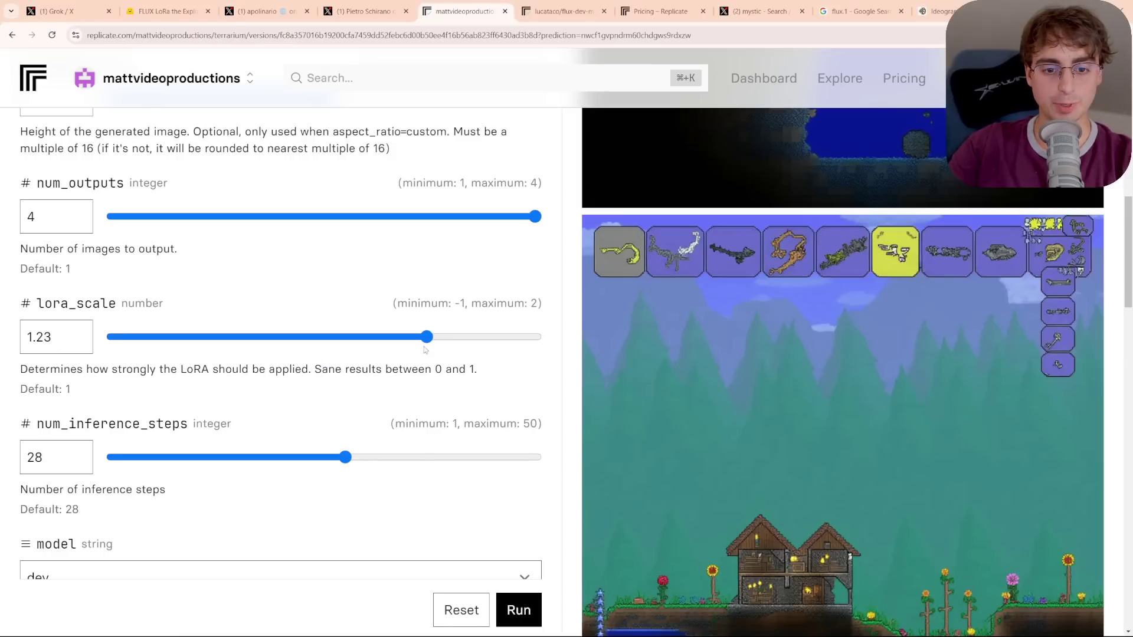
{"action": "left_click_drag", "start_coordinate": [426, 341], "coordinate": [395, 341]}
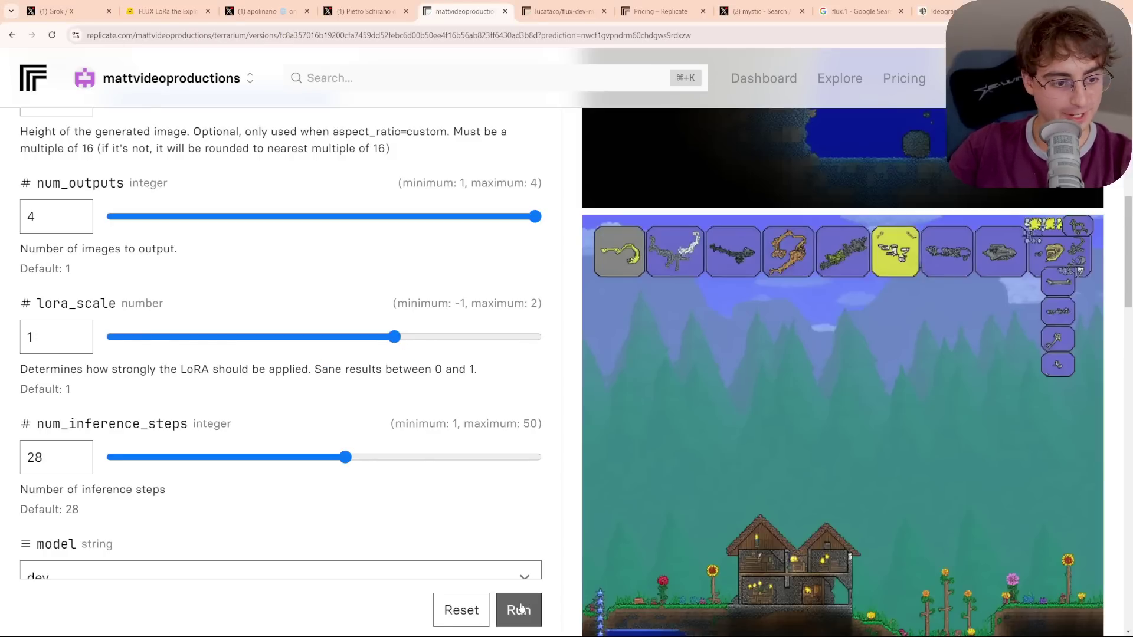
{"action": "left_click", "coordinate": [518, 611]}
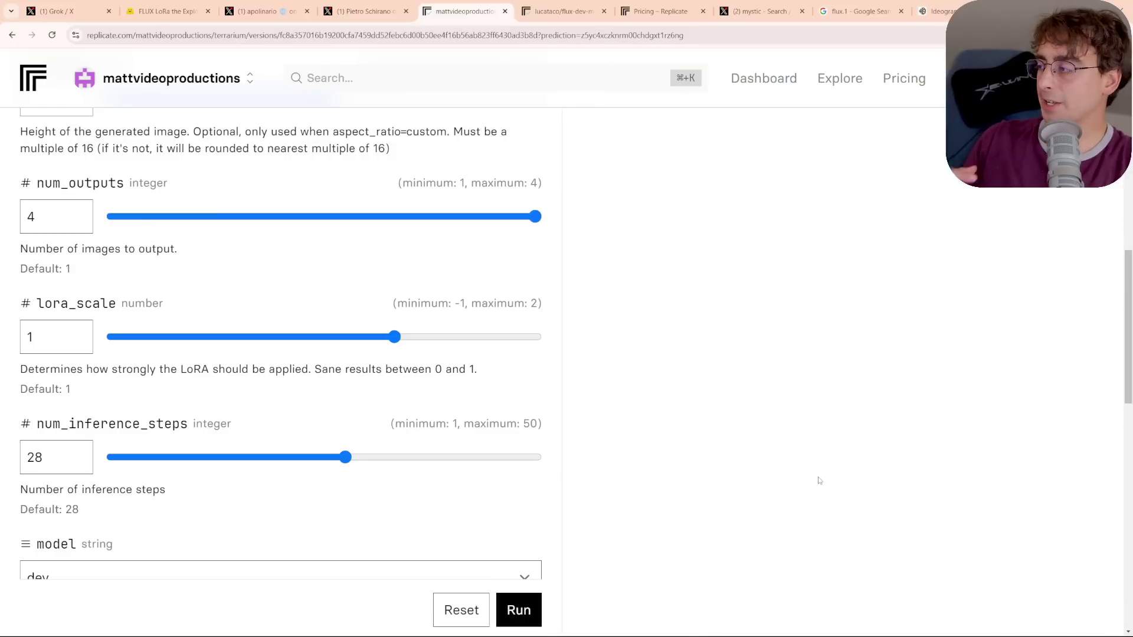
Review the four pixel-art Terraria dog outputs, then return to the 16-bit colosseum prompt
{"action": "scroll", "coordinate": [696, 380], "scroll_direction": "up", "scroll_amount": 3}
{"action": "scroll", "coordinate": [809, 387], "scroll_direction": "up", "scroll_amount": 6}
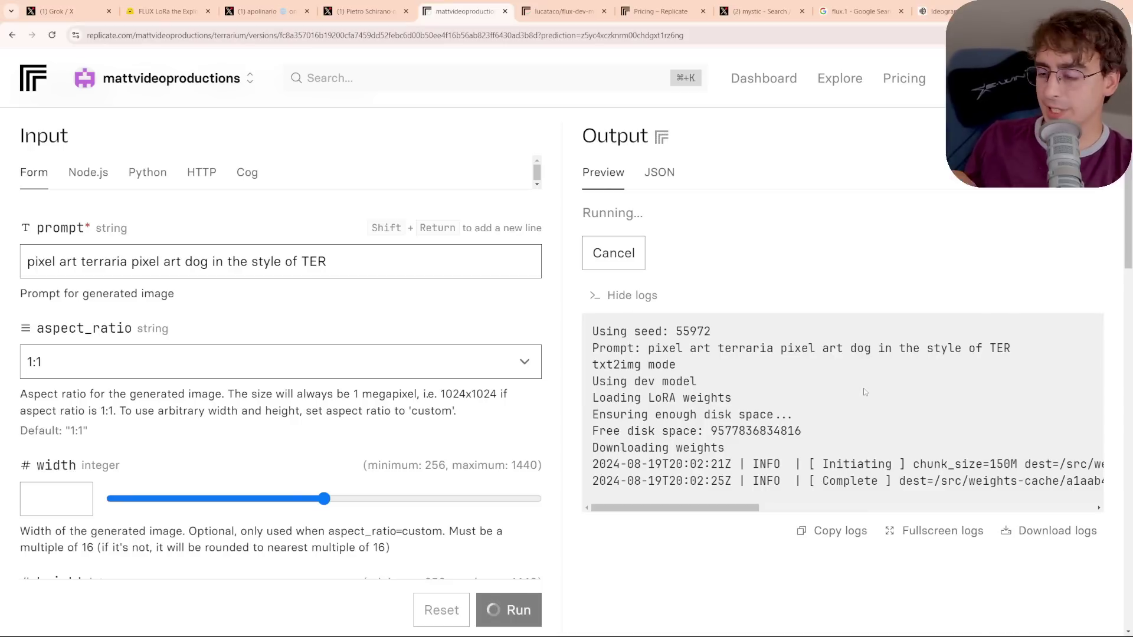
{"action": "scroll", "coordinate": [531, 302], "scroll_direction": "down", "scroll_amount": 5}
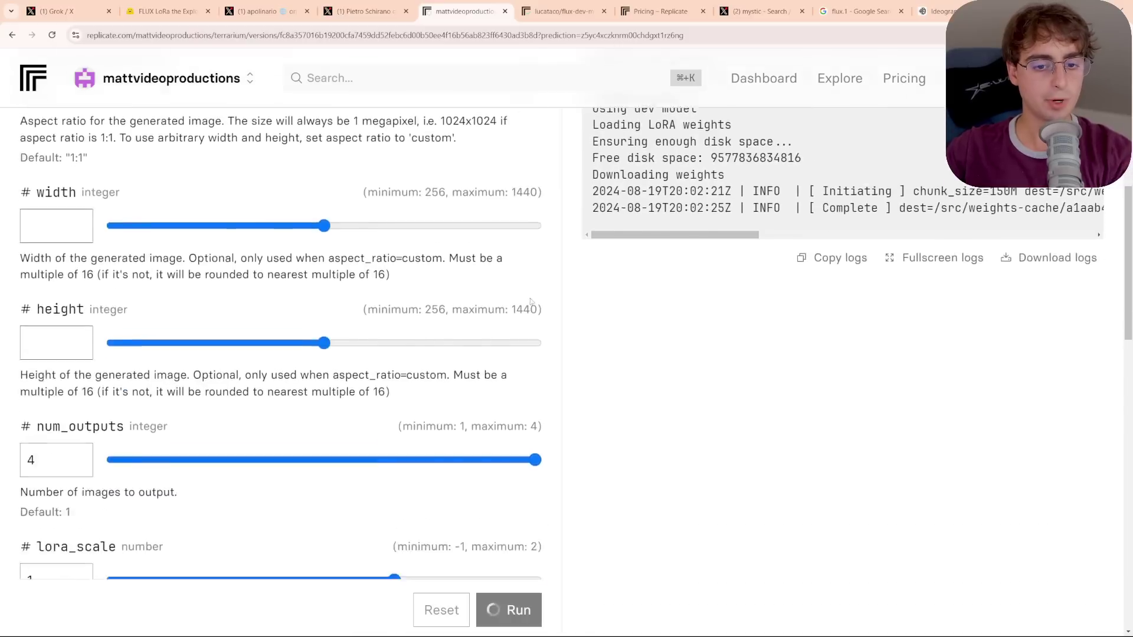
{"action": "scroll", "coordinate": [531, 302], "scroll_direction": "down", "scroll_amount": 8}
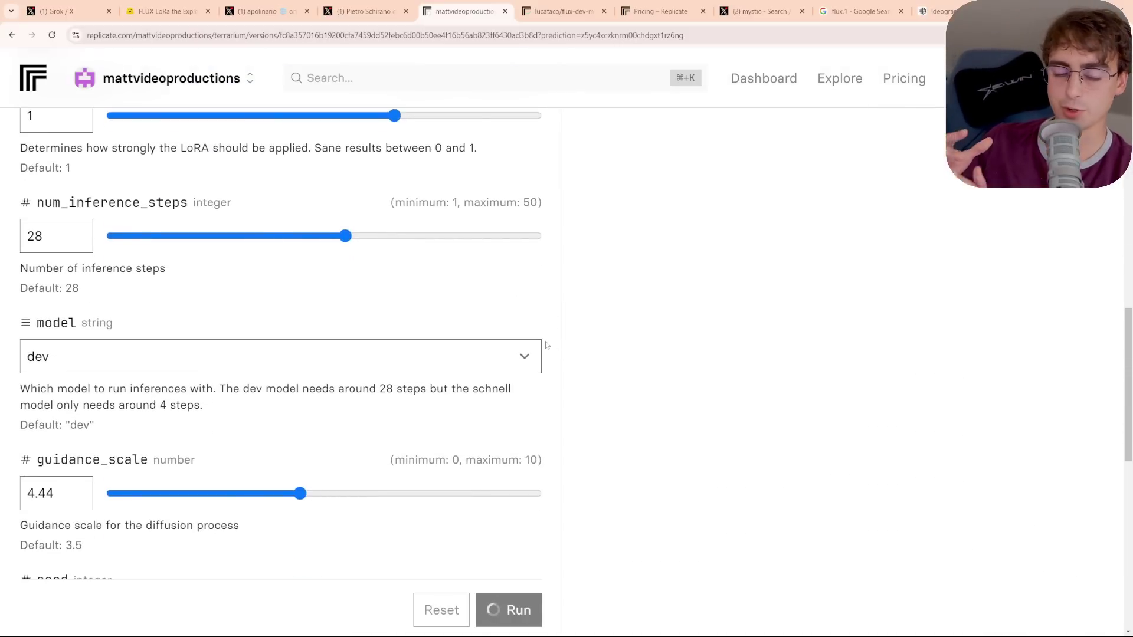
{"action": "scroll", "coordinate": [924, 445], "scroll_direction": "down", "scroll_amount": 1}
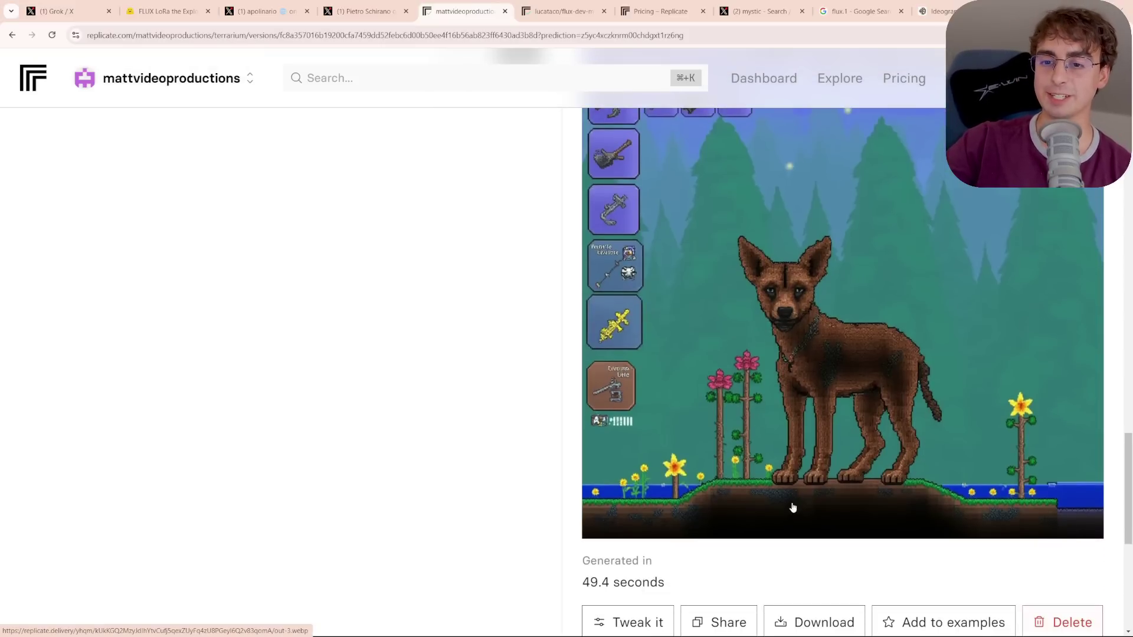
{"action": "scroll", "coordinate": [897, 396], "scroll_direction": "up", "scroll_amount": 15}
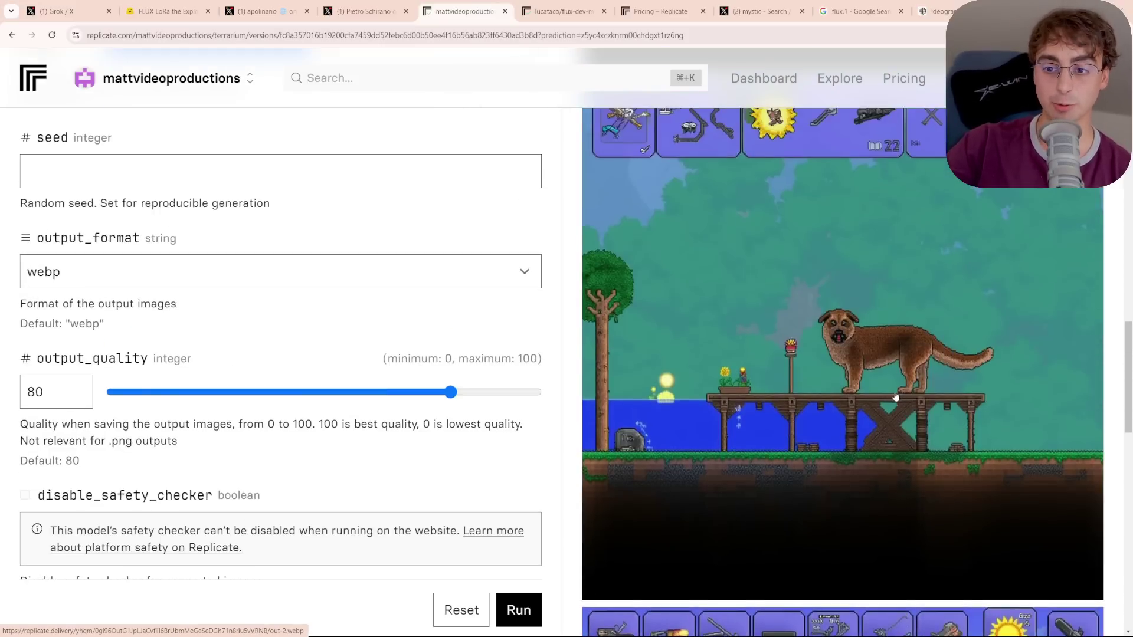
{"action": "scroll", "coordinate": [899, 395], "scroll_direction": "up", "scroll_amount": 15}
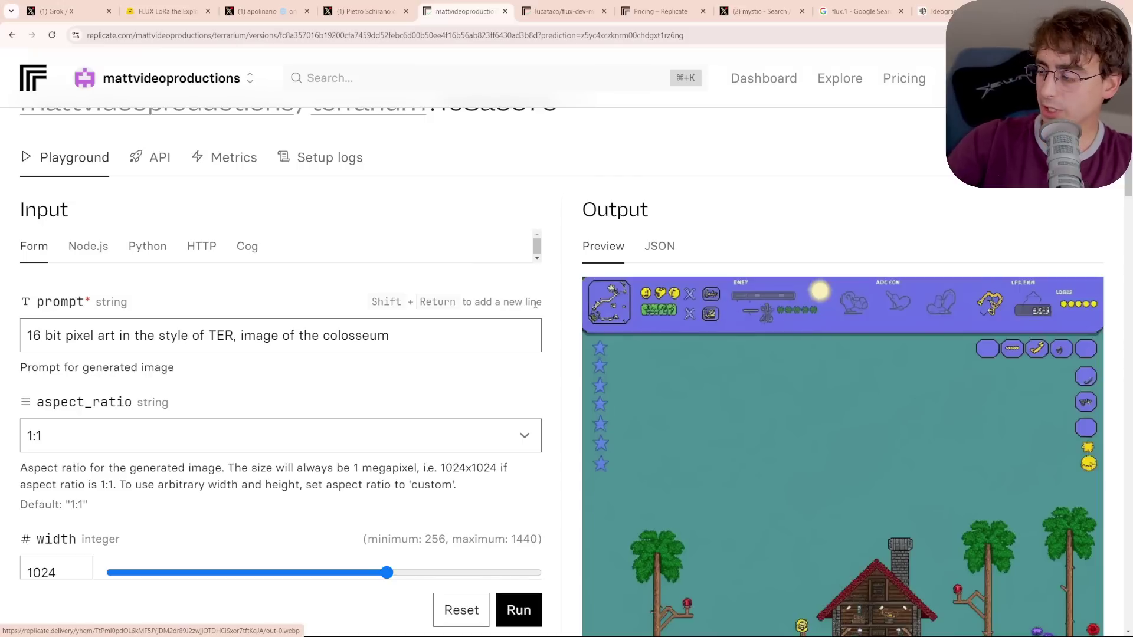
Append "in Rome" to the end of the colosseum prompt
{"action": "left_click_drag", "start_coordinate": [428, 335], "coordinate": [323, 339]}
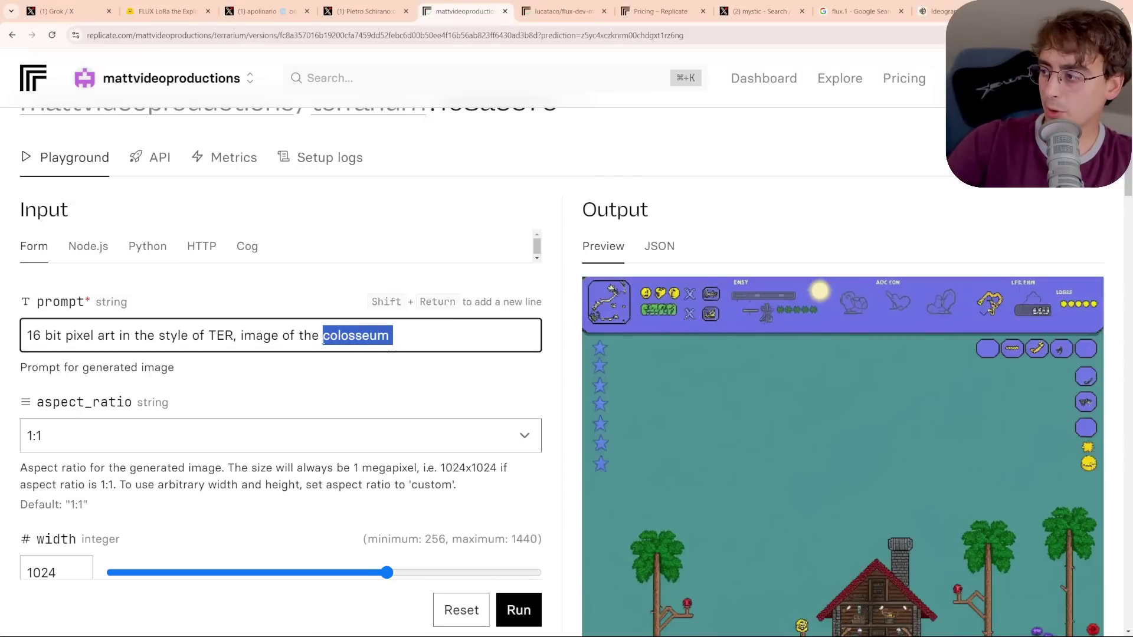
{"action": "left_click", "coordinate": [407, 334]}
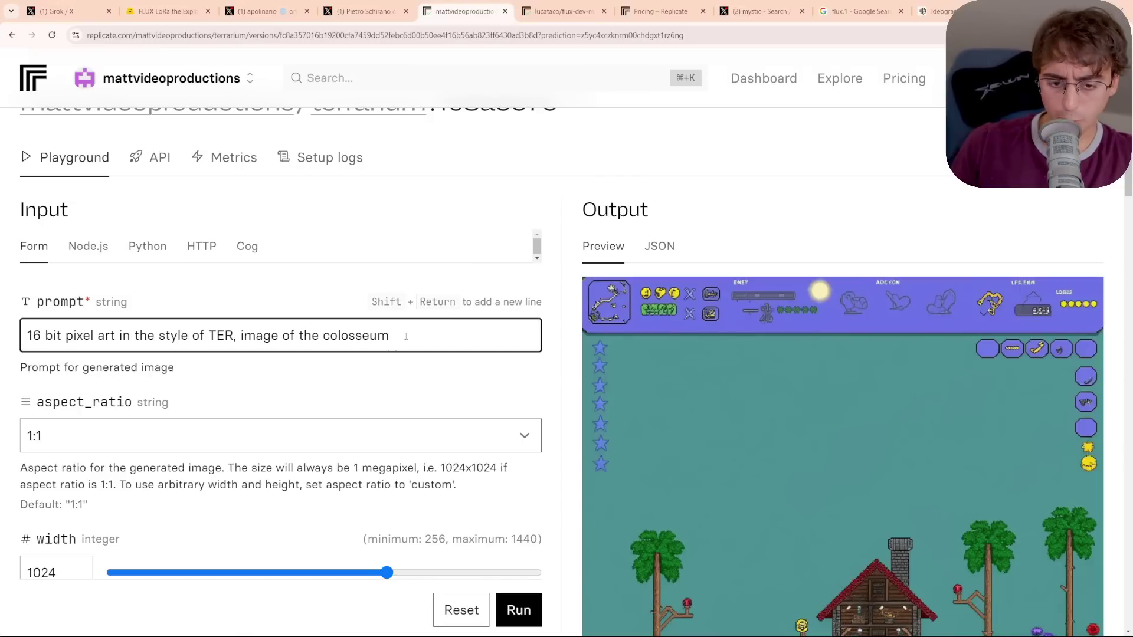
{"action": "key", "text": "Tab"}
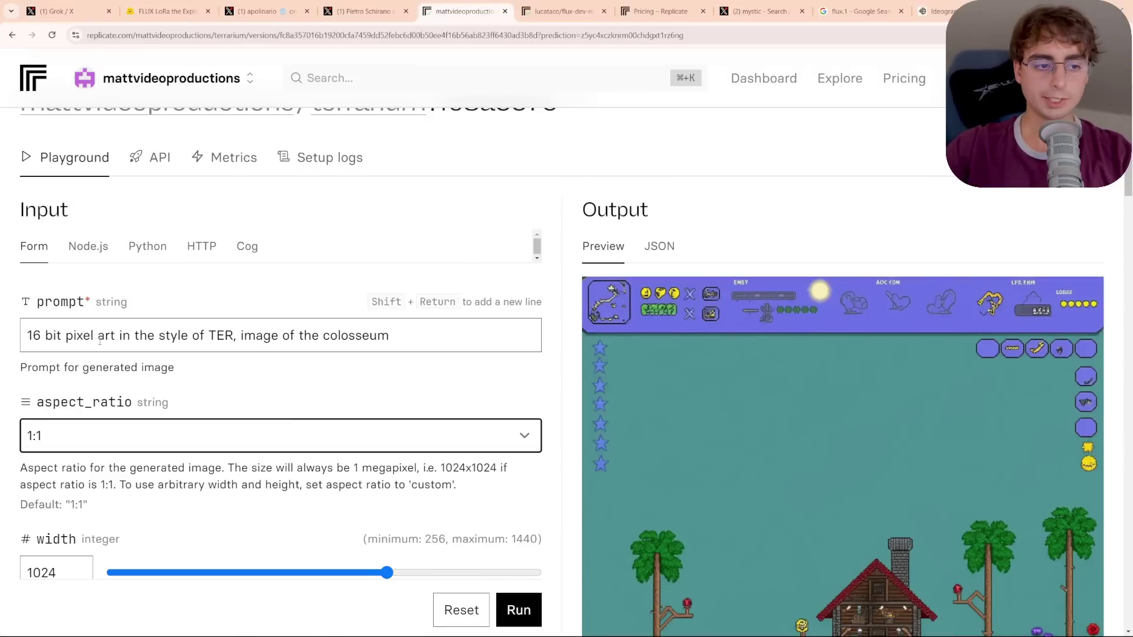
{"action": "left_click_drag", "start_coordinate": [209, 336], "coordinate": [234, 336]}
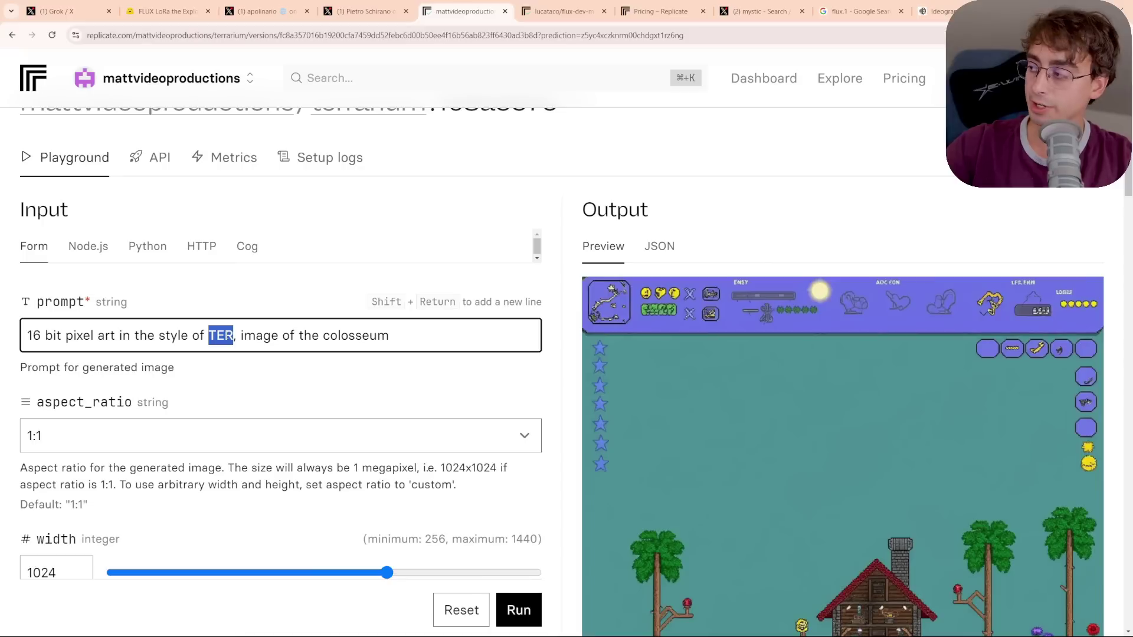
{"action": "left_click_drag", "start_coordinate": [279, 337], "coordinate": [265, 345]}
{"action": "left_click", "coordinate": [415, 338]}
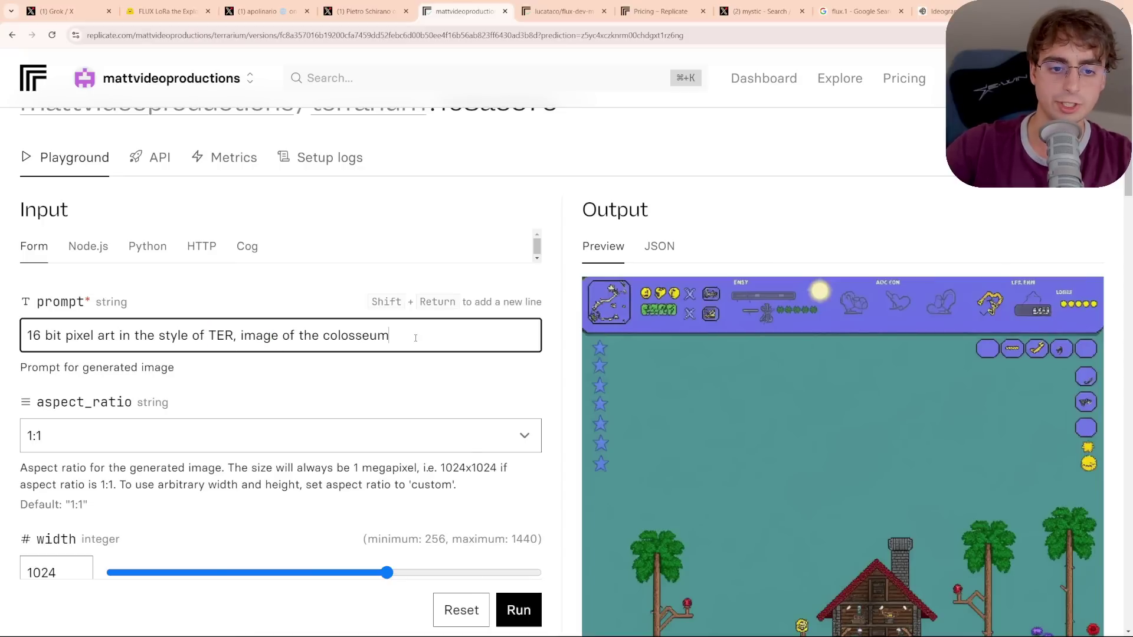
{"action": "type", "text": "in Rome"}
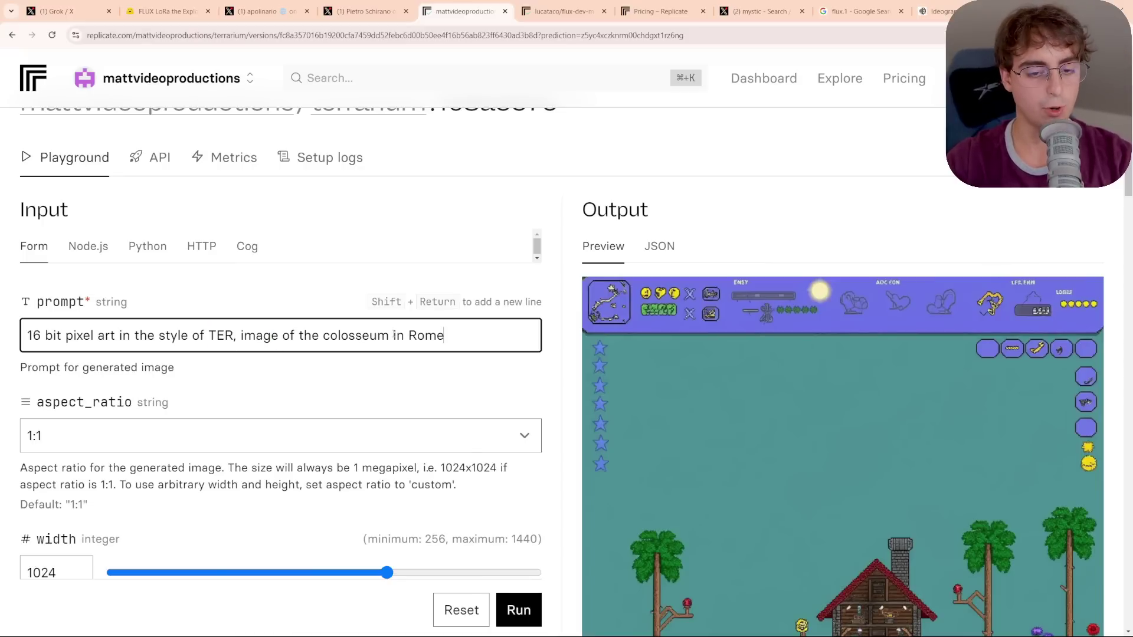
Raise guidance_scale to 5.01 and generate the Colosseum in Rome image
{"action": "scroll", "coordinate": [306, 352], "scroll_direction": "down", "scroll_amount": 10}
{"action": "left_click_drag", "start_coordinate": [307, 352], "coordinate": [324, 348]}
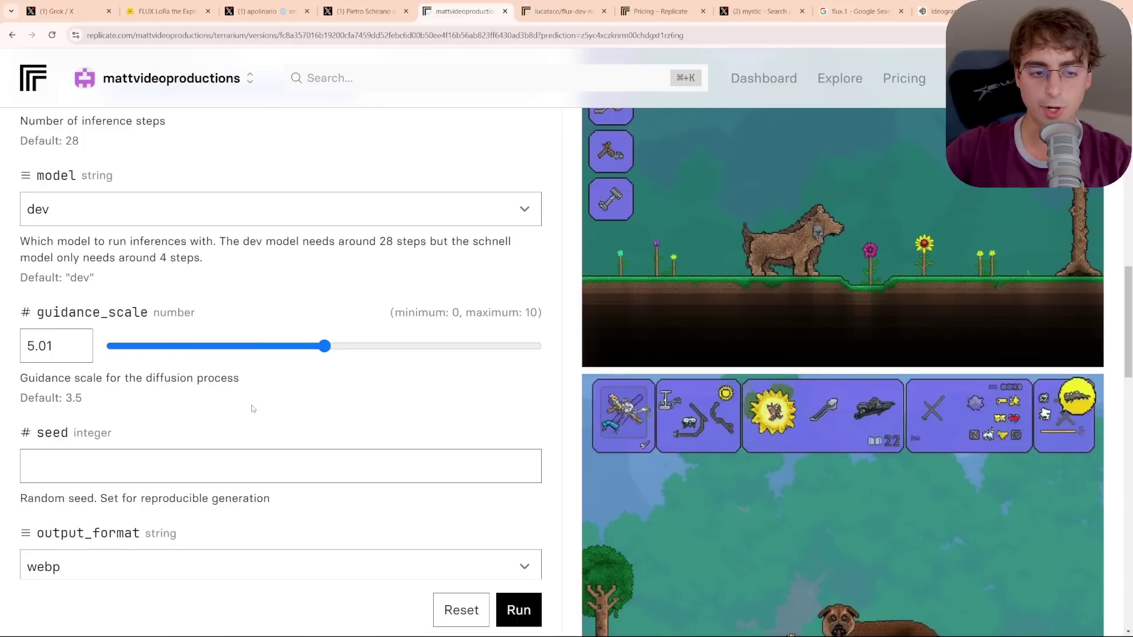
{"action": "scroll", "coordinate": [413, 455], "scroll_direction": "down", "scroll_amount": 3}
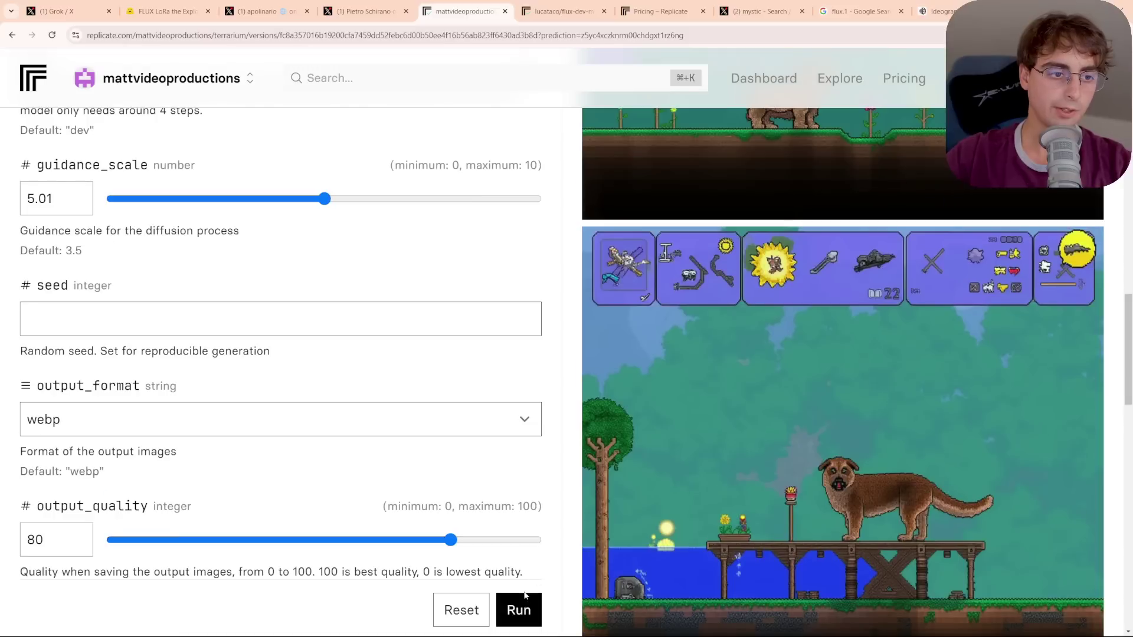
{"action": "left_click", "coordinate": [518, 609]}
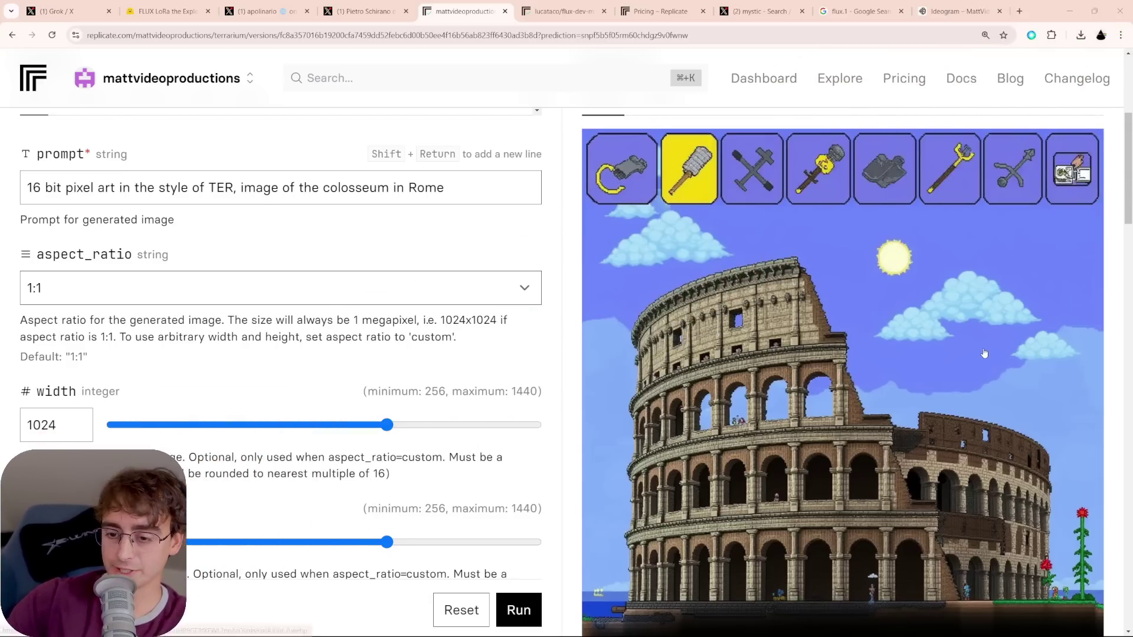
{"action": "scroll", "coordinate": [995, 353], "scroll_direction": "down", "scroll_amount": 1}
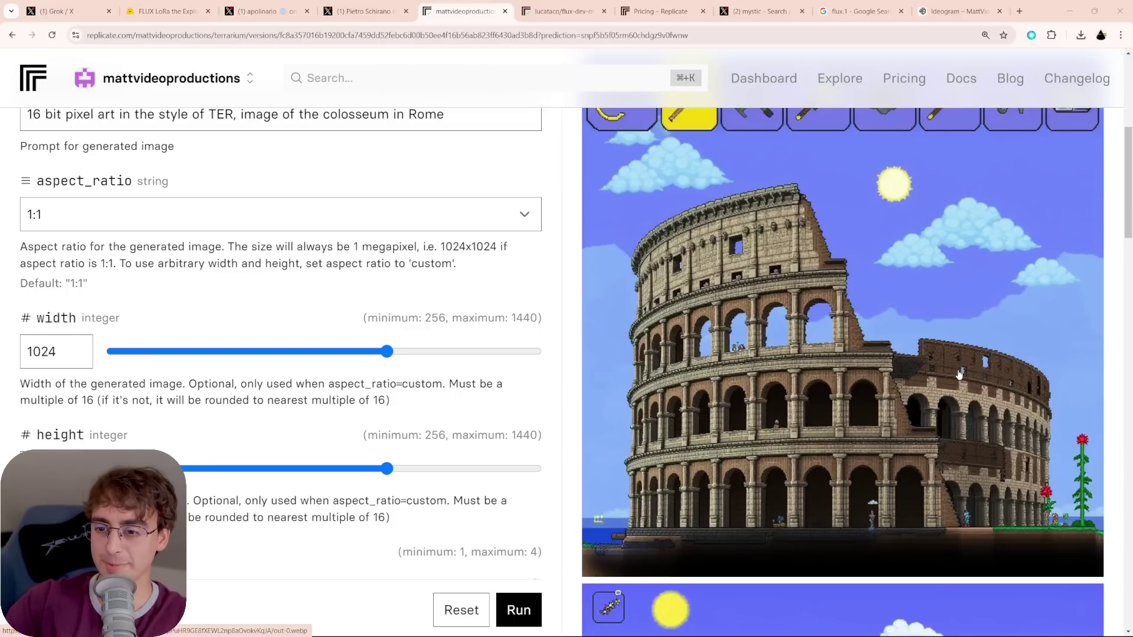
{"action": "scroll", "coordinate": [1030, 369], "scroll_direction": "up", "scroll_amount": 1}
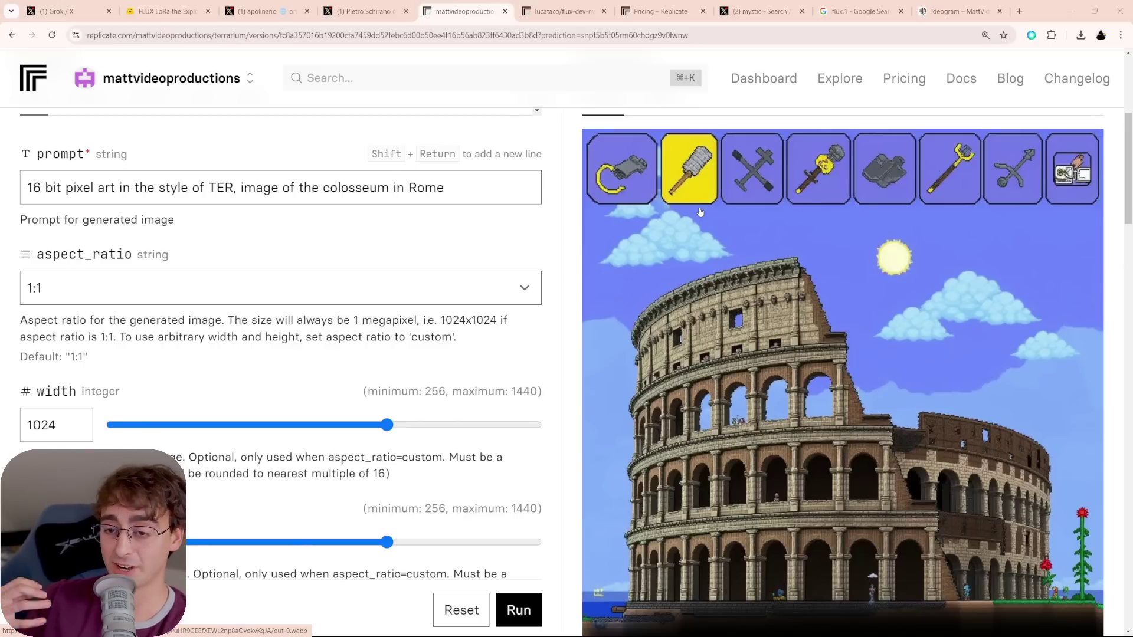
{"action": "scroll", "coordinate": [1130, 191], "scroll_direction": "down", "scroll_amount": 2}
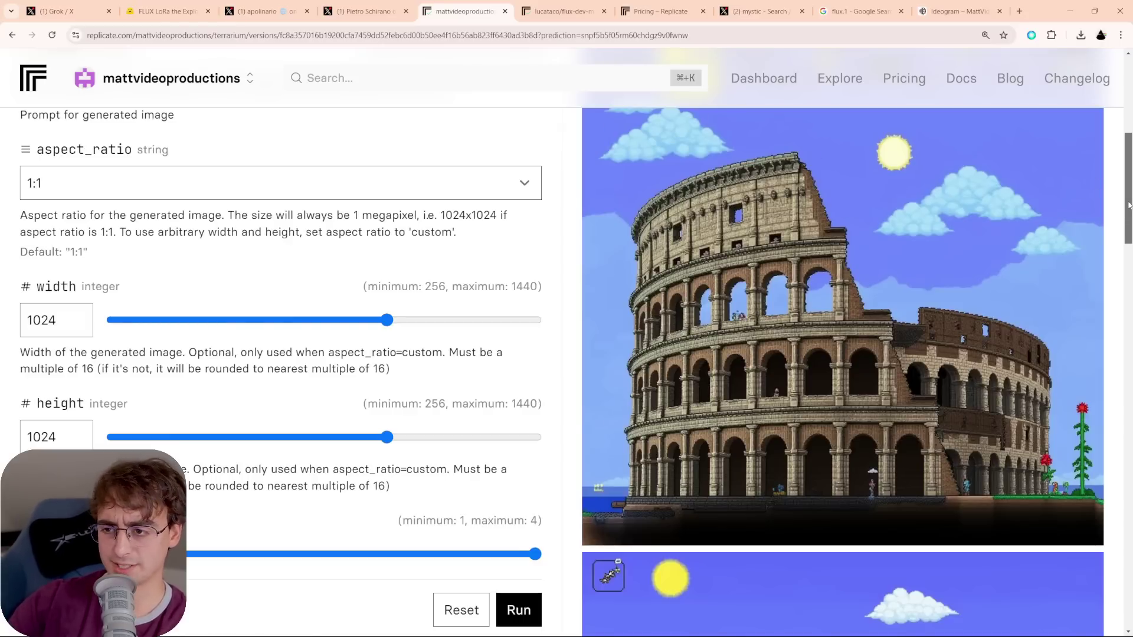
{"action": "scroll", "coordinate": [1129, 204], "scroll_direction": "down", "scroll_amount": 8}
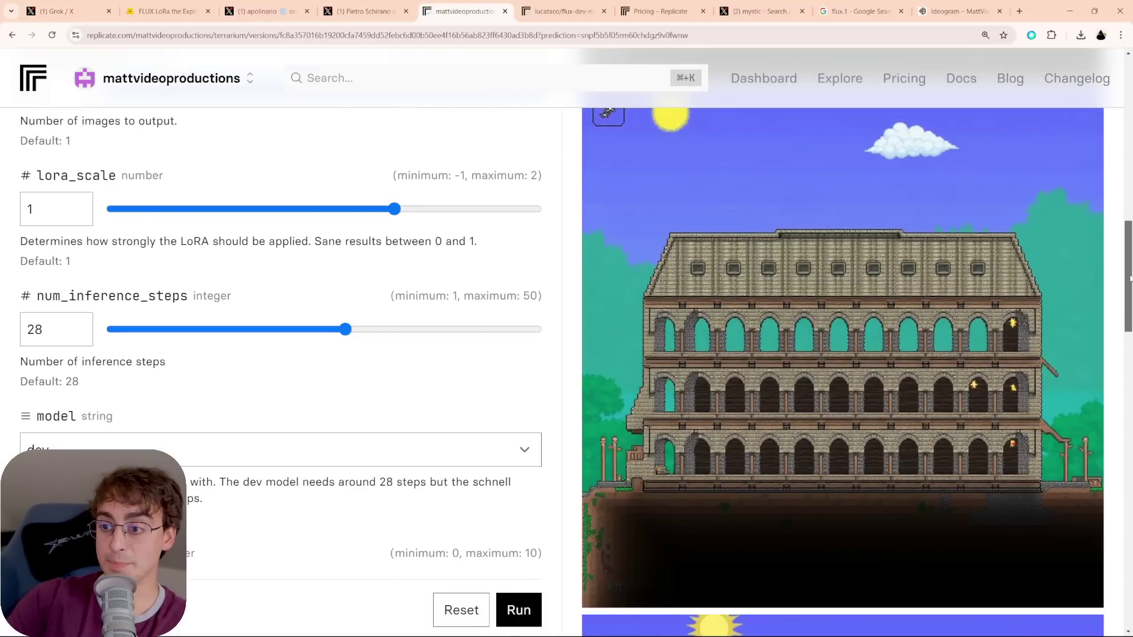
{"action": "scroll", "coordinate": [1129, 279], "scroll_direction": "down", "scroll_amount": 10}
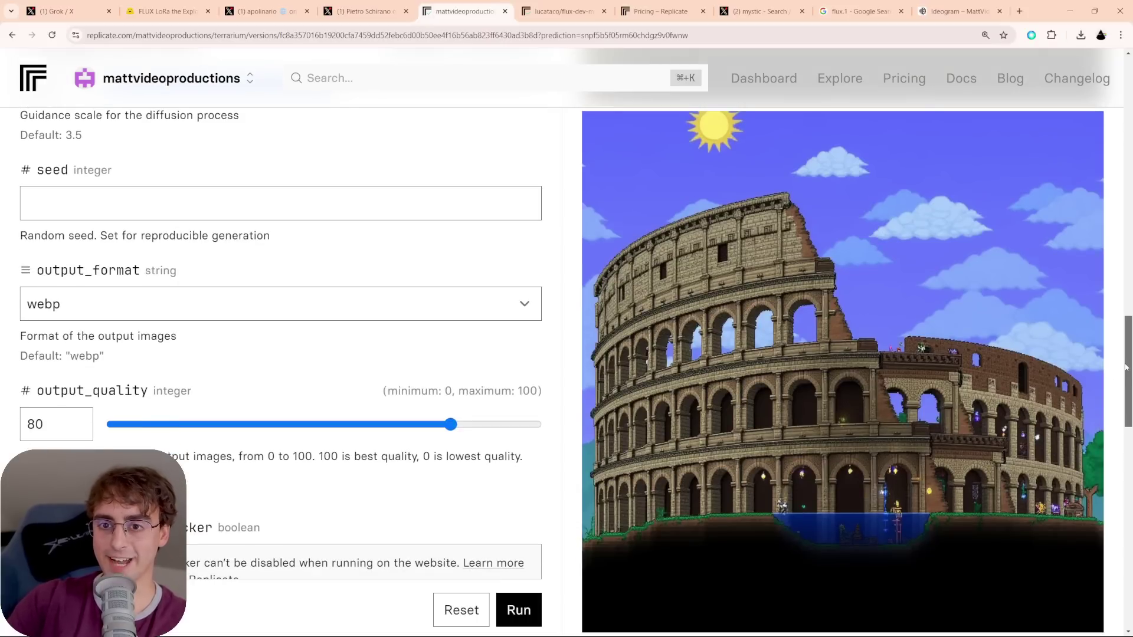
{"action": "left_click_drag", "start_coordinate": [1125, 367], "coordinate": [1117, 466]}
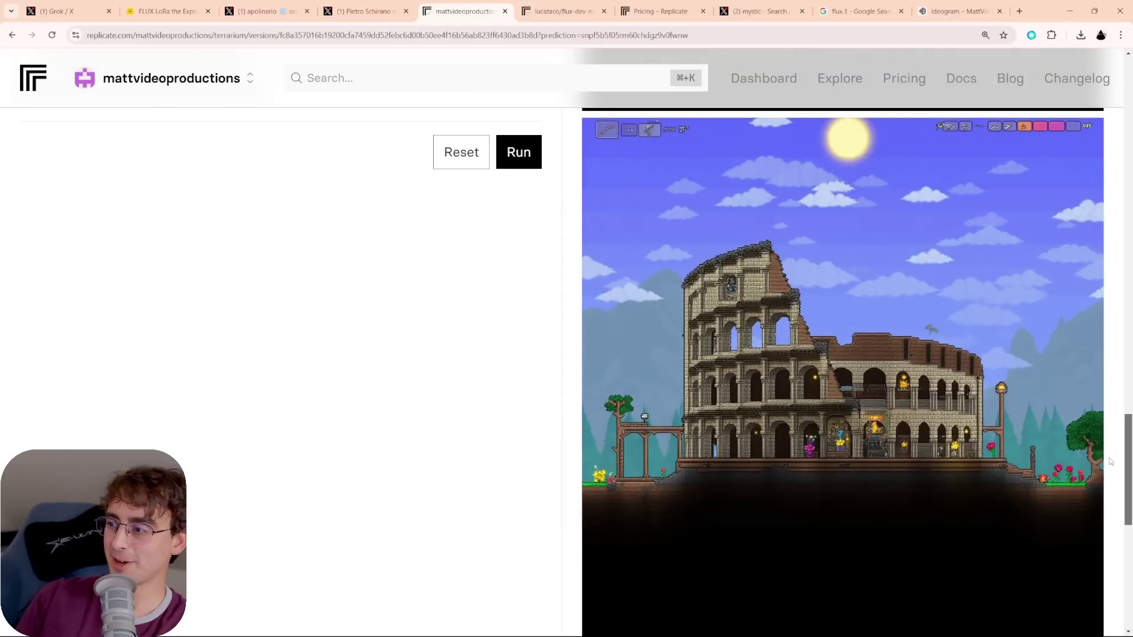
{"action": "left_click_drag", "start_coordinate": [1111, 461], "coordinate": [1106, 159]}
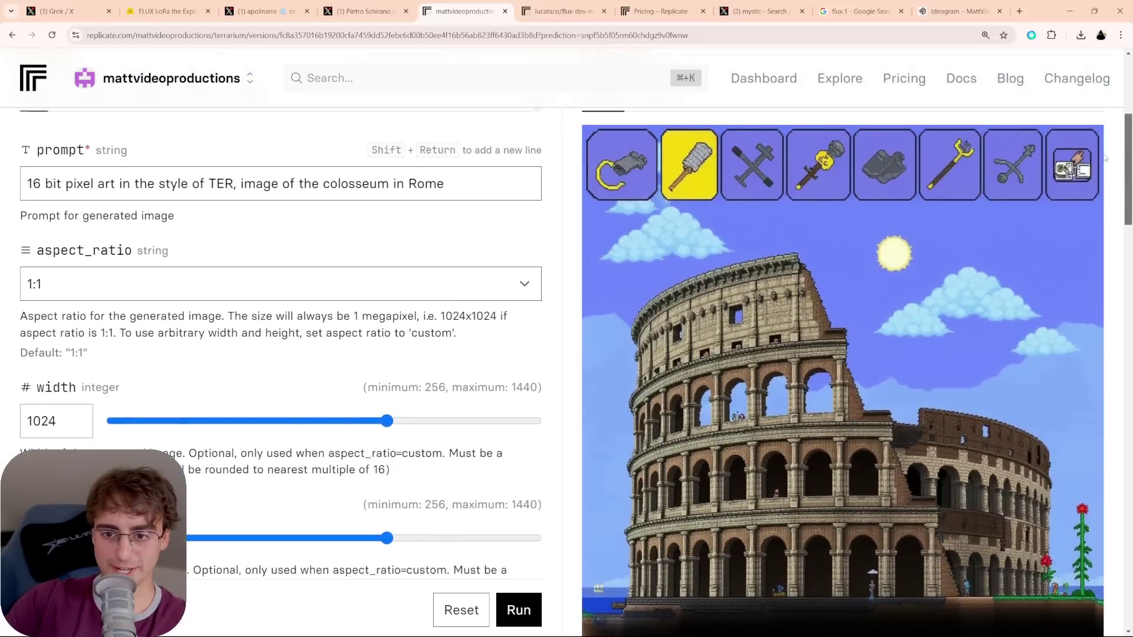
Append ", no Hud" to the prompt and set num_inference_steps to 40
{"action": "left_click", "coordinate": [452, 183]}
{"action": "type", "text": ", no Hud"}
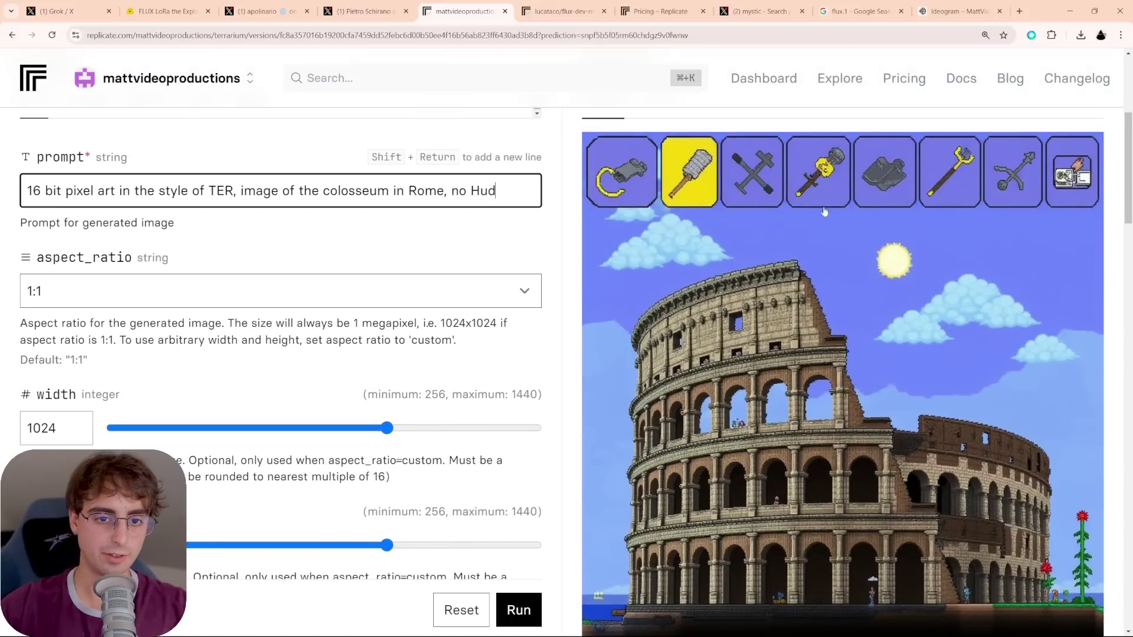
{"action": "scroll", "coordinate": [407, 295], "scroll_direction": "down", "scroll_amount": 10}
{"action": "left_click_drag", "start_coordinate": [382, 313], "coordinate": [455, 306]}
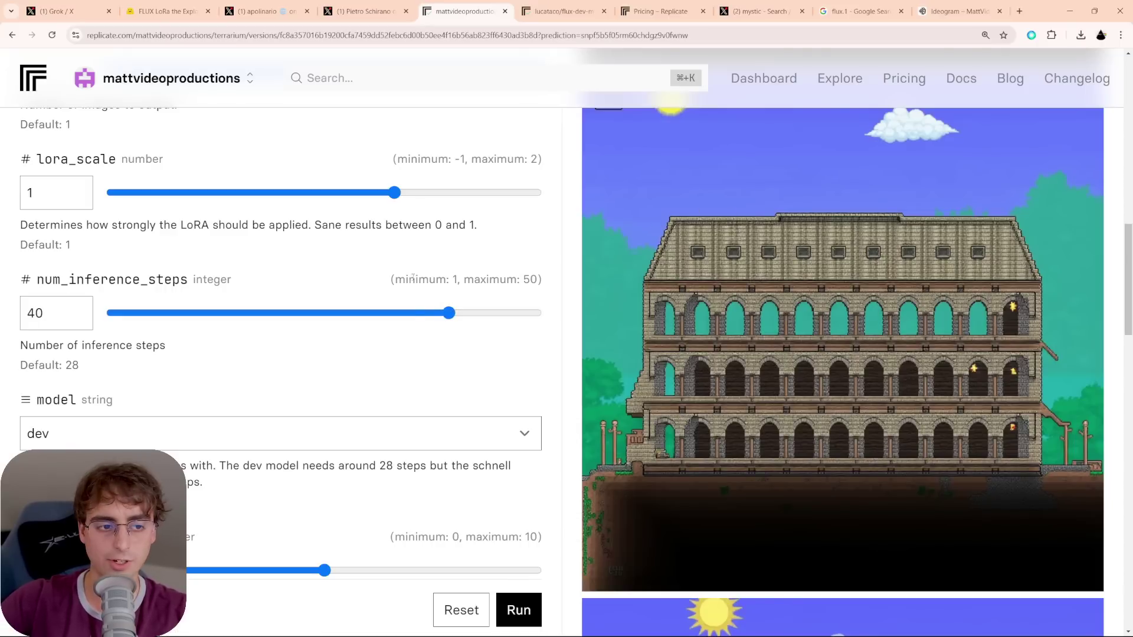
{"action": "scroll", "coordinate": [272, 354], "scroll_direction": "up", "scroll_amount": 2}
{"action": "left_click_drag", "start_coordinate": [37, 426], "coordinate": [156, 425]}
{"action": "scroll", "coordinate": [211, 406], "scroll_direction": "down", "scroll_amount": 1}
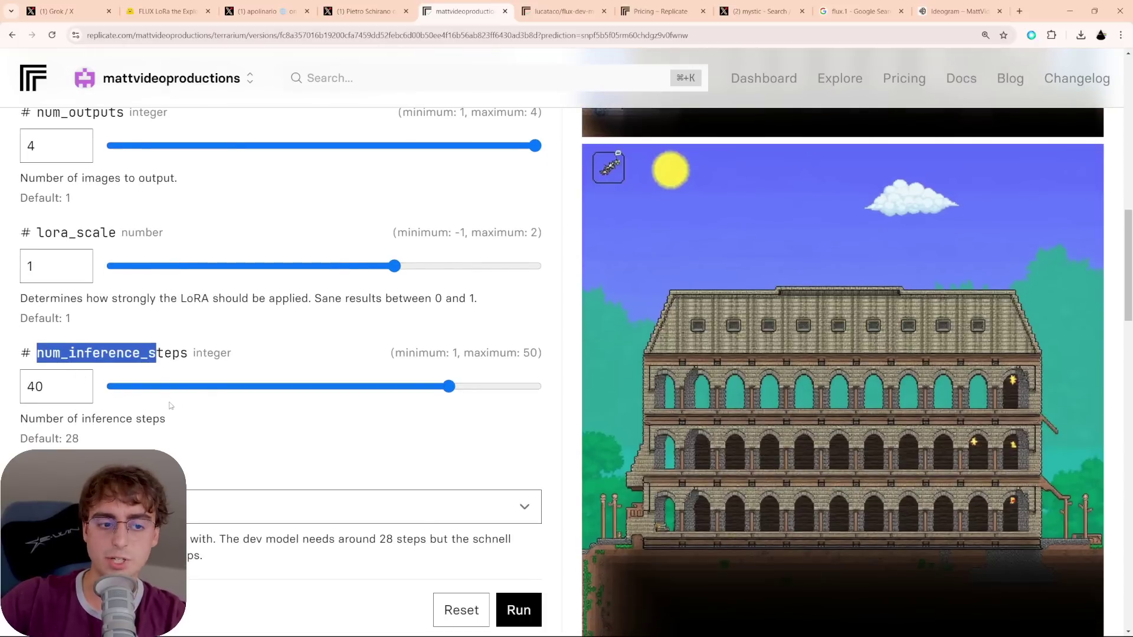
{"action": "left_click", "coordinate": [217, 350]}
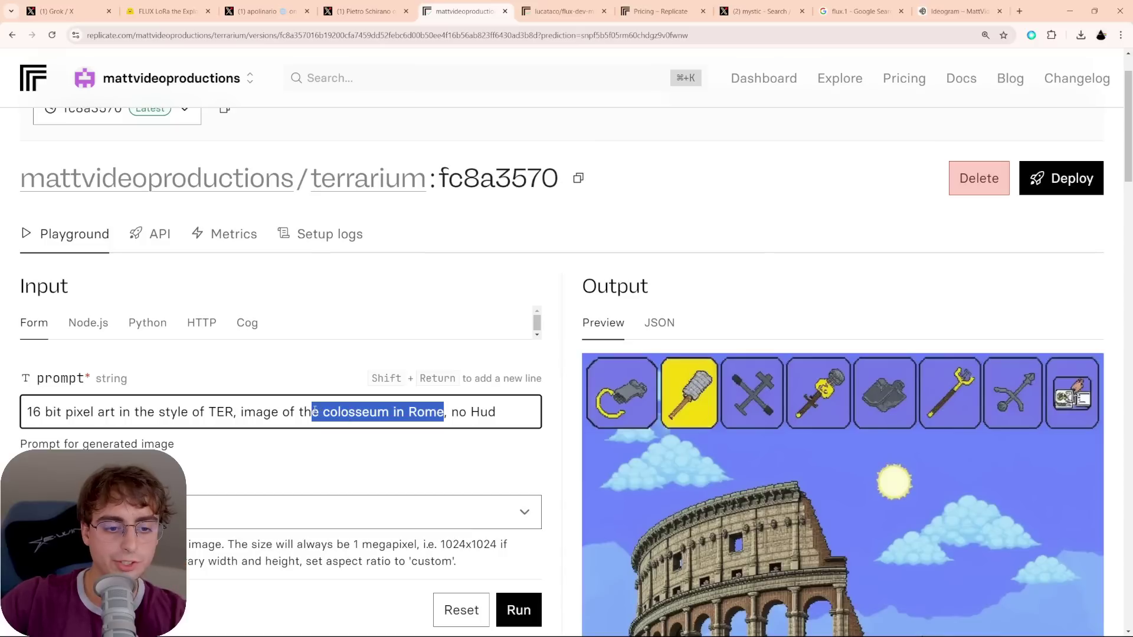
Replace the colosseum subject with stonehenge, run, and review the resulting images
{"action": "left_click_drag", "start_coordinate": [311, 413], "coordinate": [300, 413]}
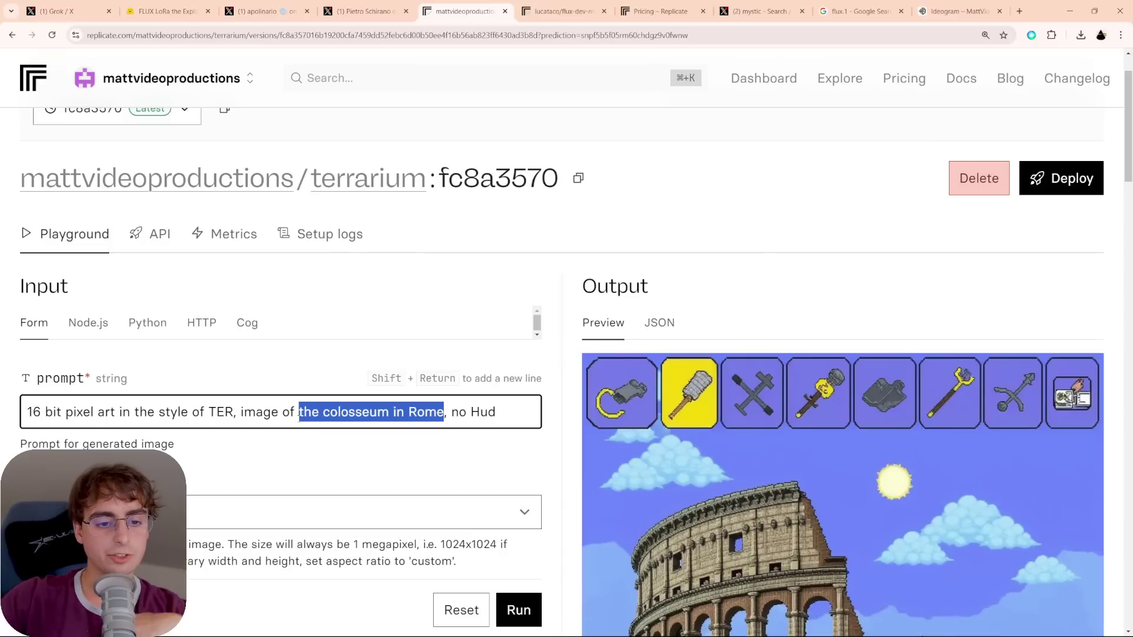
{"action": "type", "text": "stone"}
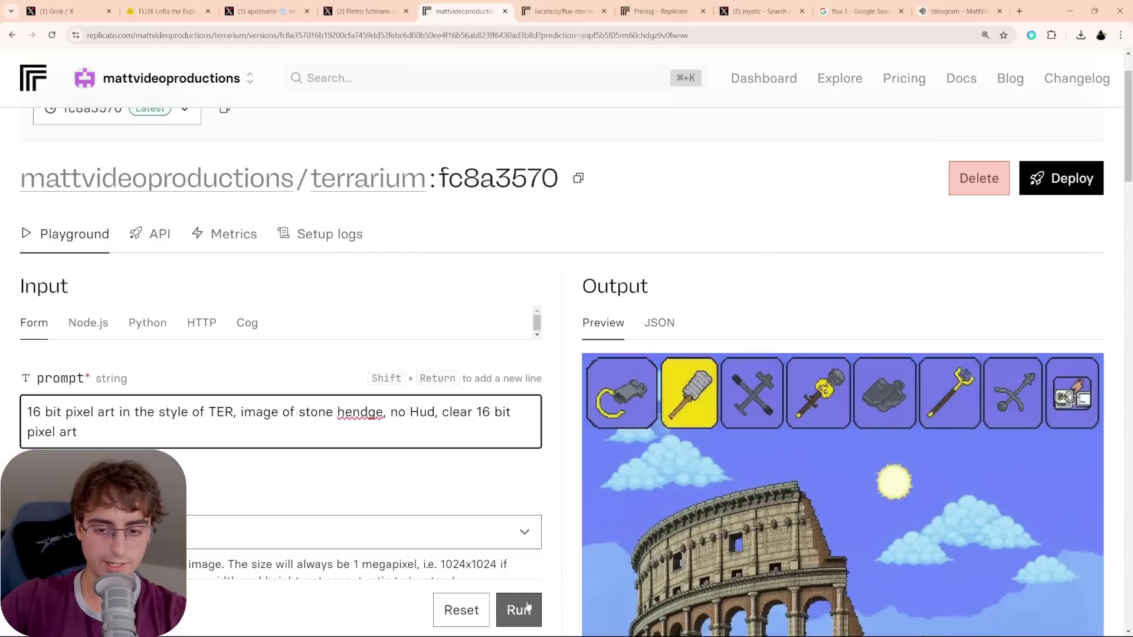
{"action": "left_click", "coordinate": [519, 610]}
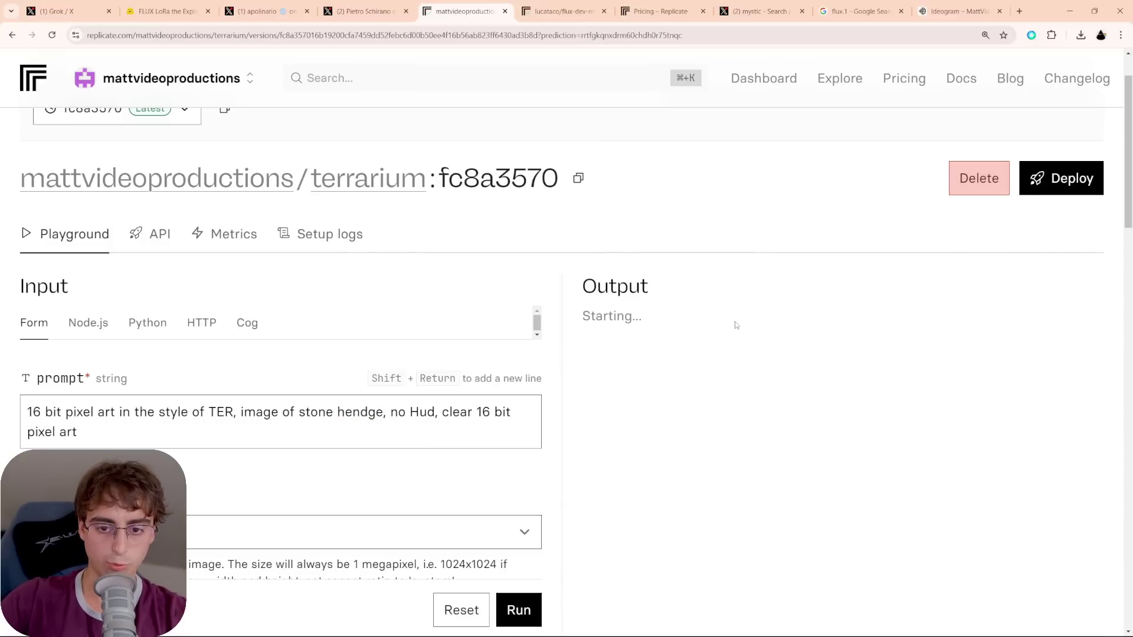
{"action": "scroll", "coordinate": [919, 508], "scroll_direction": "down", "scroll_amount": 5}
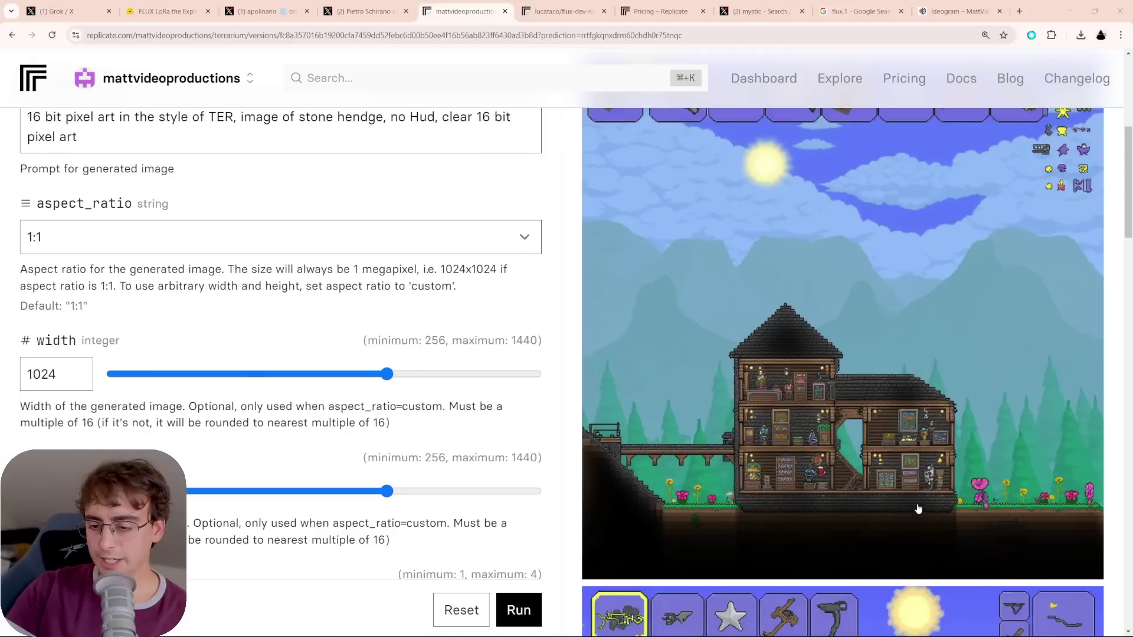
{"action": "scroll", "coordinate": [919, 509], "scroll_direction": "down", "scroll_amount": 10}
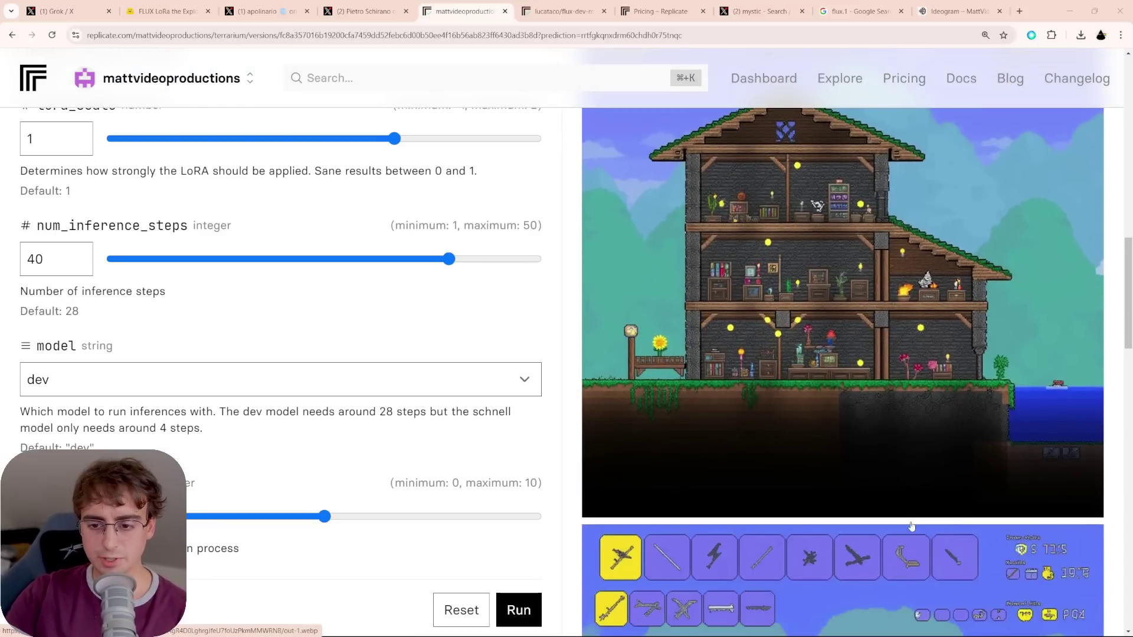
{"action": "scroll", "coordinate": [907, 529], "scroll_direction": "down", "scroll_amount": 12}
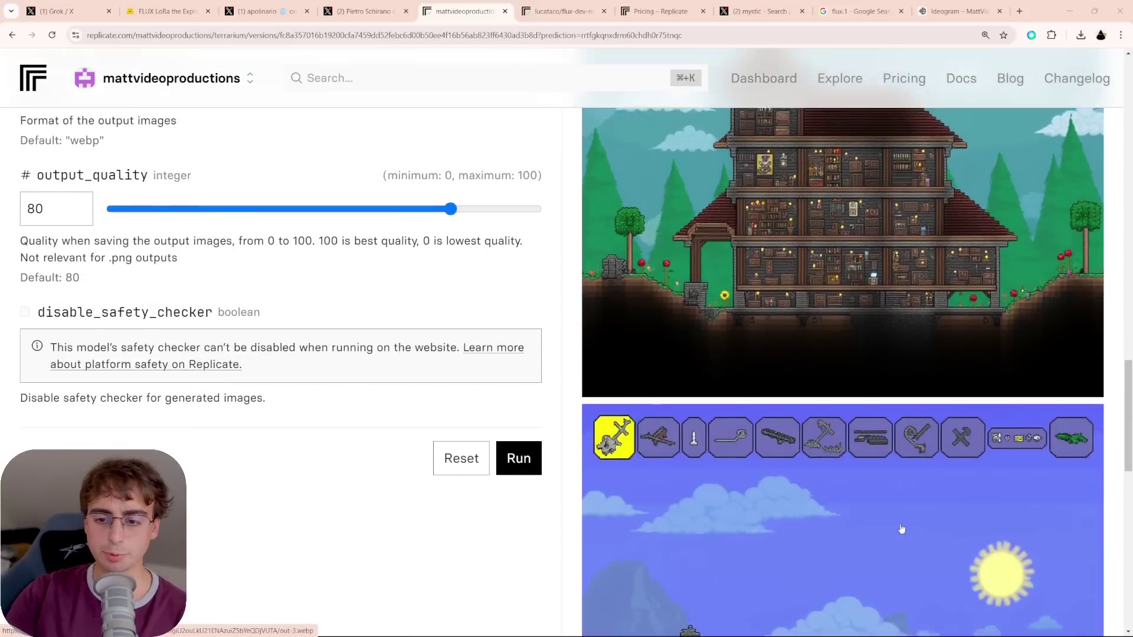
{"action": "scroll", "coordinate": [895, 530], "scroll_direction": "down", "scroll_amount": 4}
{"action": "scroll", "coordinate": [886, 541], "scroll_direction": "up", "scroll_amount": 2}
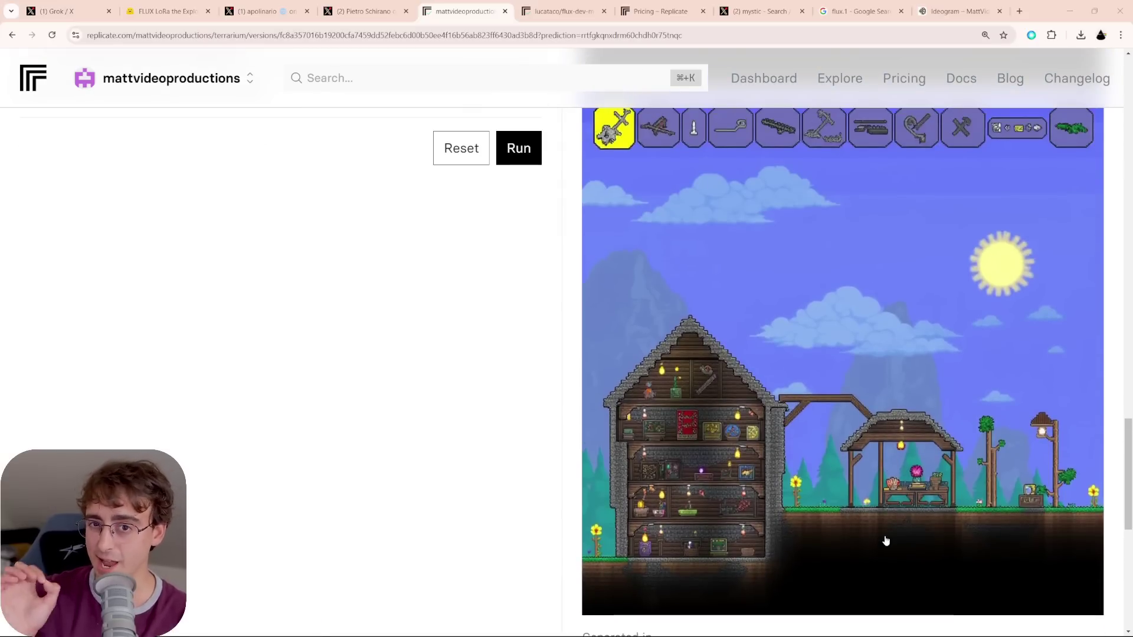
{"action": "scroll", "coordinate": [886, 541], "scroll_direction": "up", "scroll_amount": 8}
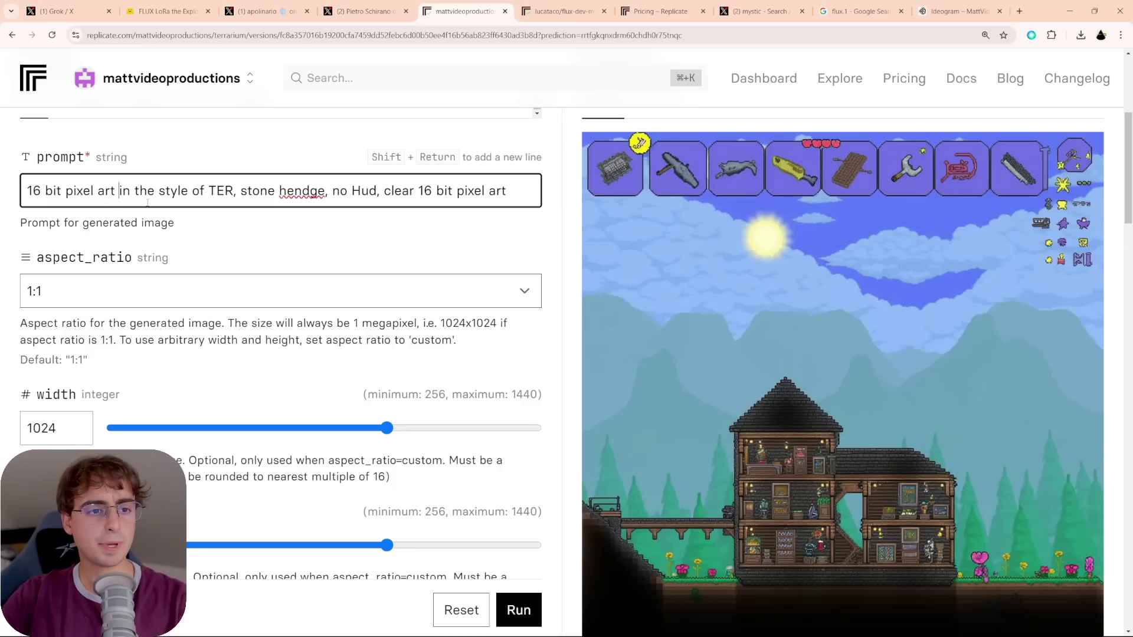
Insert "of Stone Hendge, the famous monument," into the prompt and rerun
{"action": "type", "text": "of Stone "}
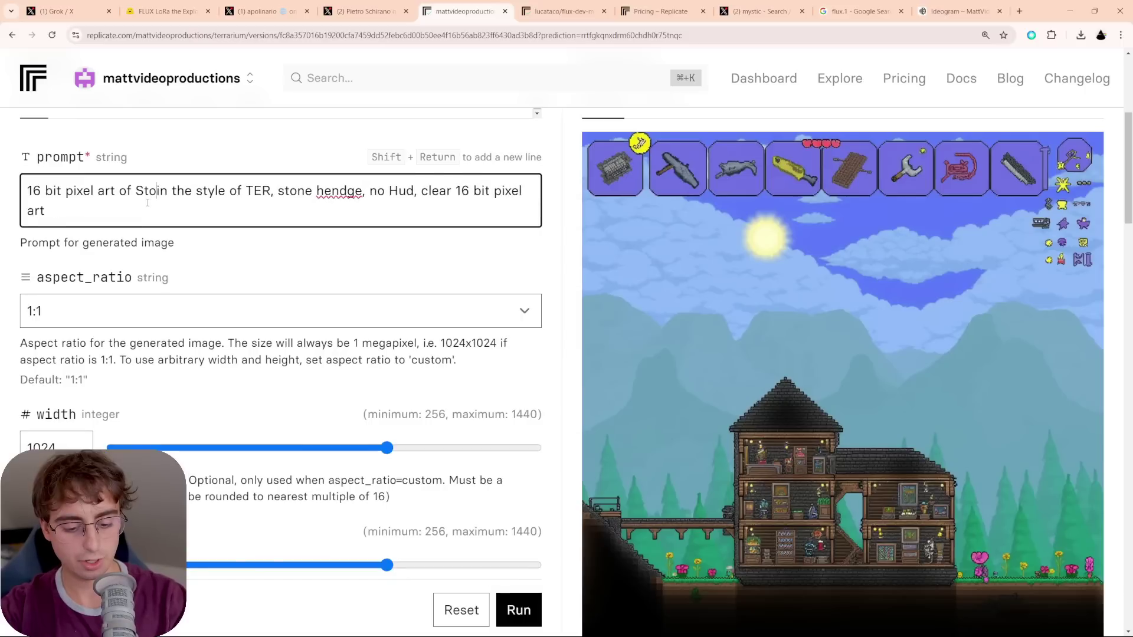
{"action": "type", "text": "Hendge, the famous m"}
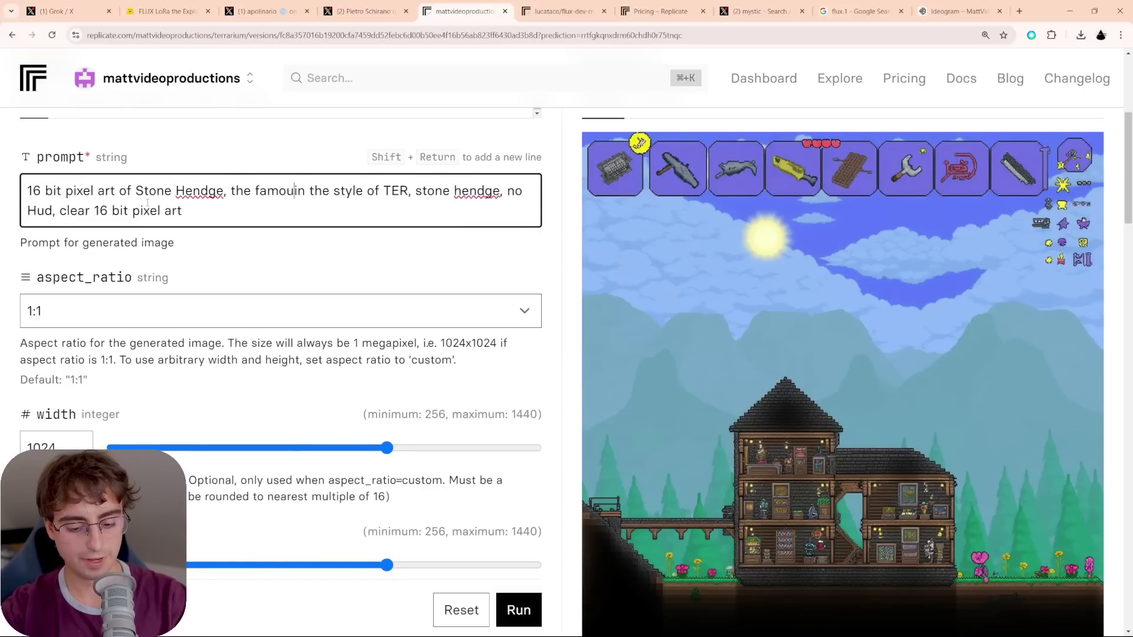
{"action": "type", "text": "onument,"}
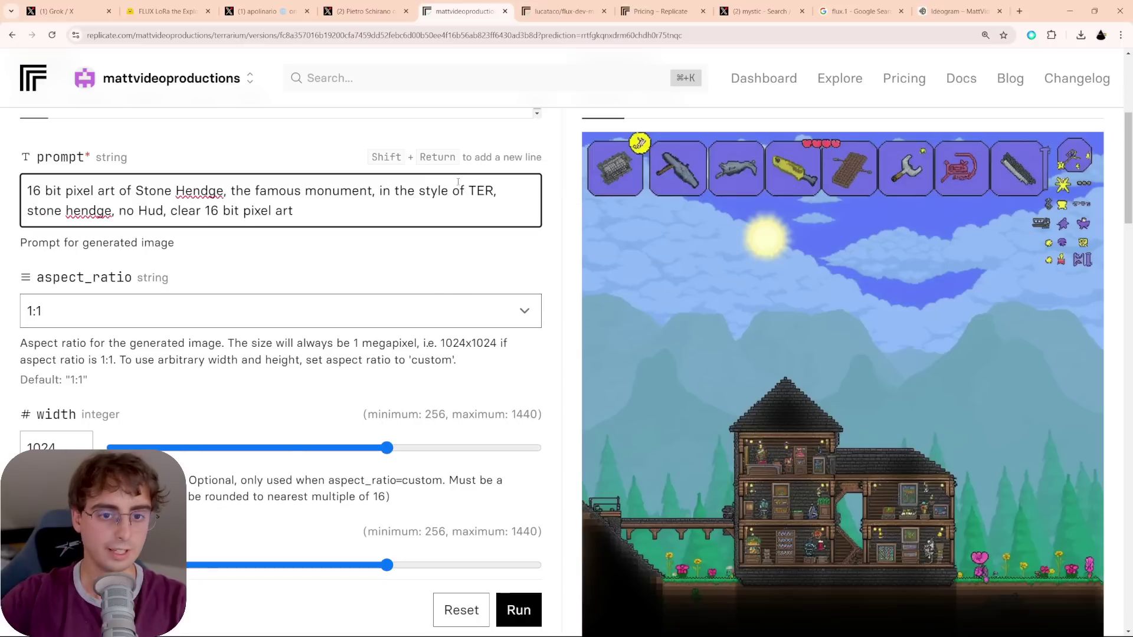
{"action": "left_click_drag", "start_coordinate": [119, 212], "coordinate": [168, 222]}
{"action": "scroll", "coordinate": [851, 386], "scroll_direction": "down", "scroll_amount": 15}
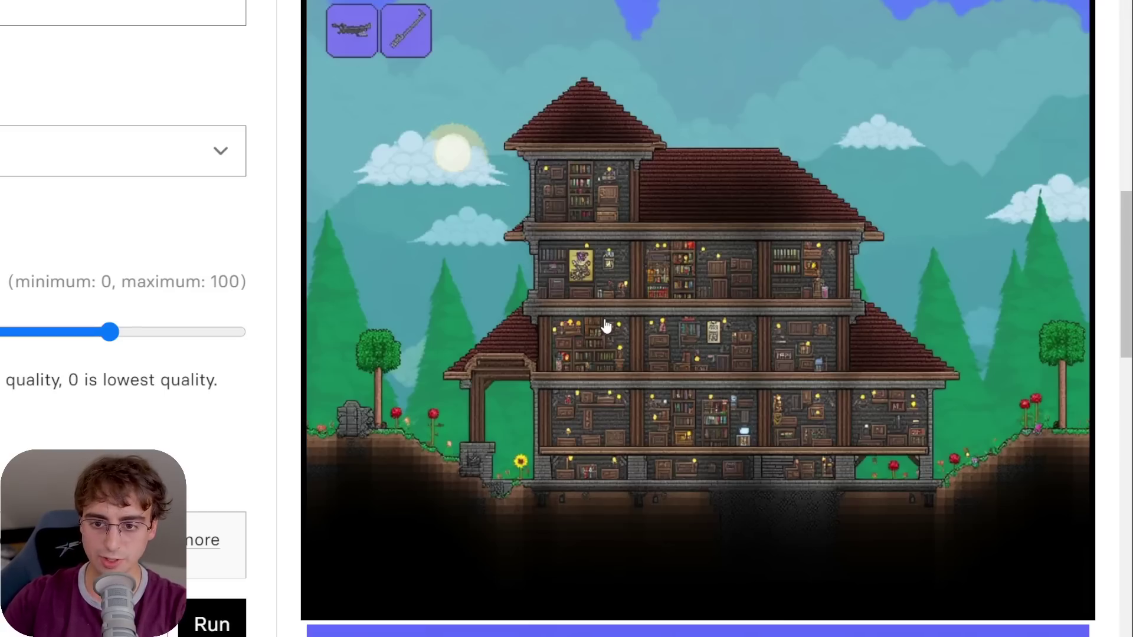
{"action": "scroll", "coordinate": [607, 324], "scroll_direction": "down", "scroll_amount": 12}
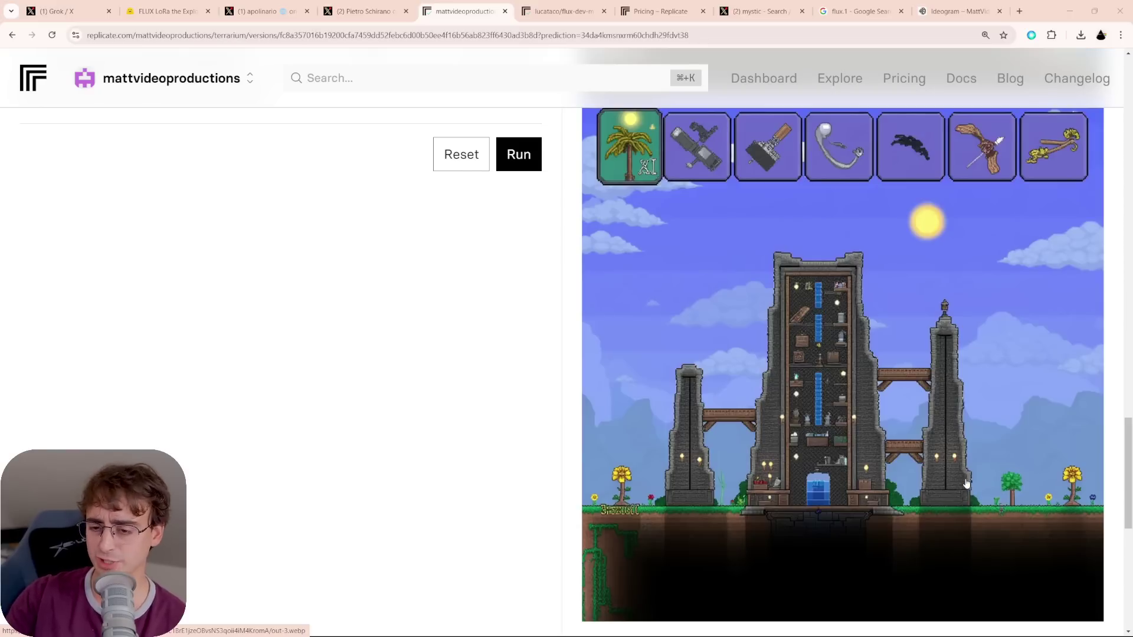
Review the stone-tower Stonehenge results and lower lora_scale to 0.85
{"action": "scroll", "coordinate": [966, 484], "scroll_direction": "up", "scroll_amount": 8}
{"action": "scroll", "coordinate": [968, 472], "scroll_direction": "up", "scroll_amount": 1}
{"action": "scroll", "coordinate": [971, 466], "scroll_direction": "down", "scroll_amount": 1}
{"action": "scroll", "coordinate": [981, 464], "scroll_direction": "up", "scroll_amount": 1}
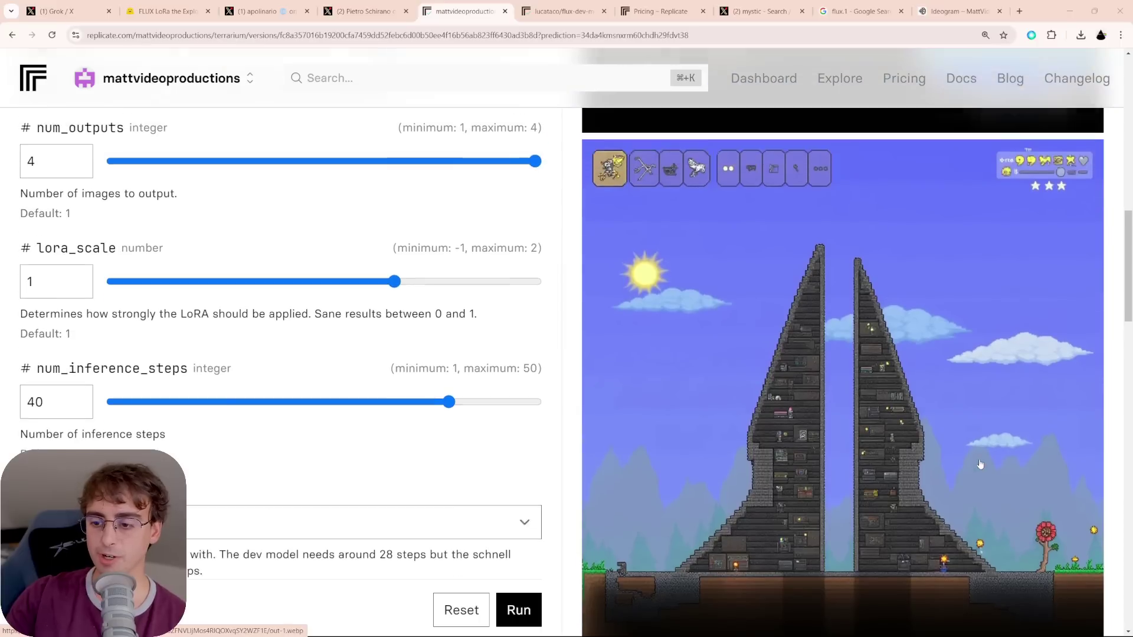
{"action": "scroll", "coordinate": [992, 469], "scroll_direction": "up", "scroll_amount": 1}
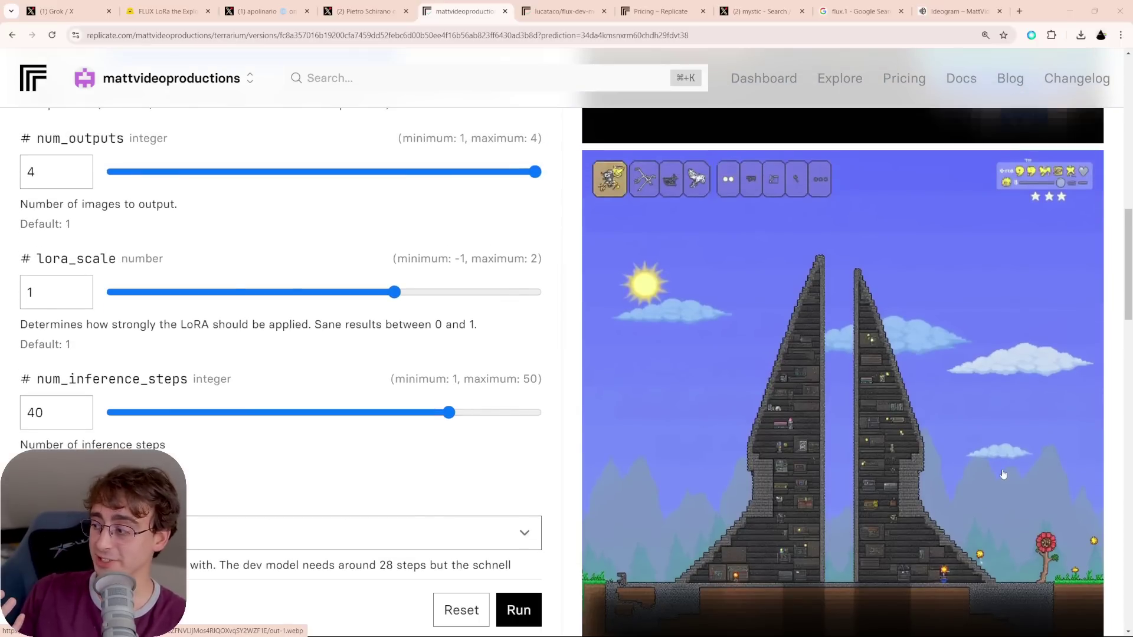
{"action": "scroll", "coordinate": [997, 472], "scroll_direction": "up", "scroll_amount": 6}
{"action": "scroll", "coordinate": [708, 464], "scroll_direction": "down", "scroll_amount": 6}
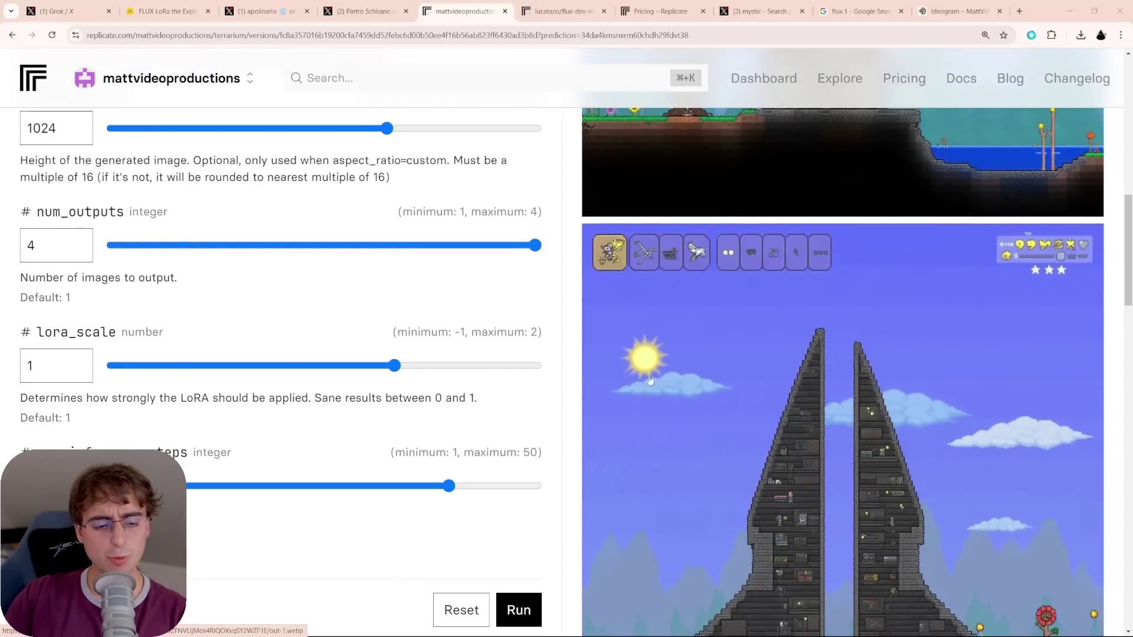
{"action": "scroll", "coordinate": [378, 455], "scroll_direction": "up", "scroll_amount": 2}
{"action": "left_click_drag", "start_coordinate": [361, 440], "coordinate": [374, 446]}
Run the Stone Hendge prompt at lora_scale 0.85 and view the pixel-art stone archway outputs
{"action": "key", "text": "ctrl+Return"}
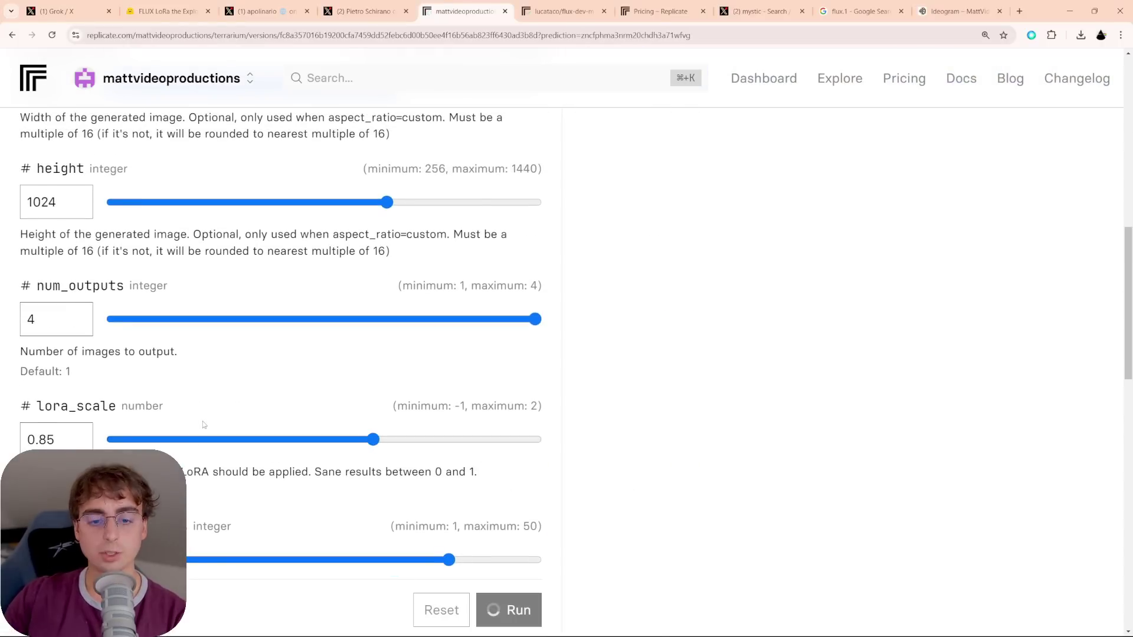
{"action": "scroll", "coordinate": [211, 415], "scroll_direction": "down", "scroll_amount": 1}
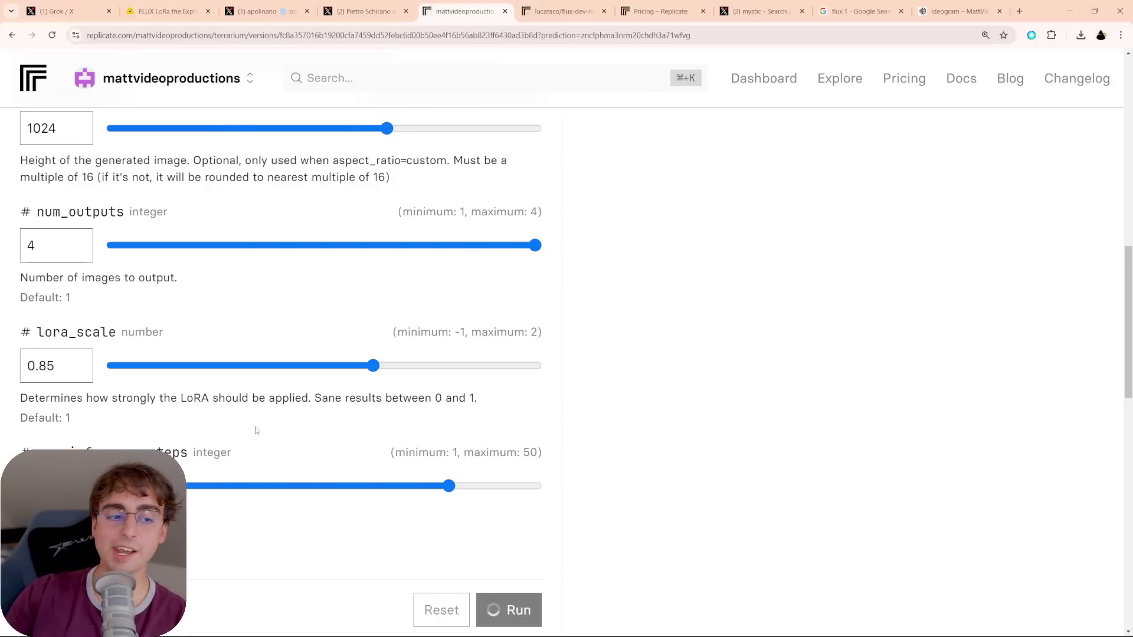
{"action": "scroll", "coordinate": [974, 376], "scroll_direction": "down", "scroll_amount": 6}
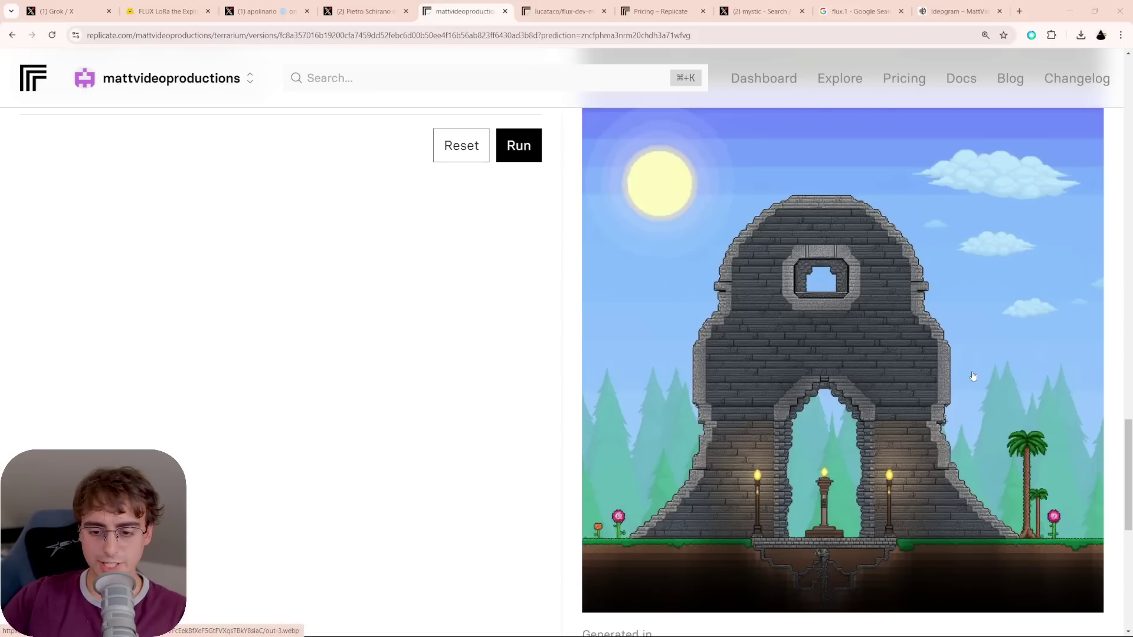
{"action": "scroll", "coordinate": [973, 376], "scroll_direction": "up", "scroll_amount": 6}
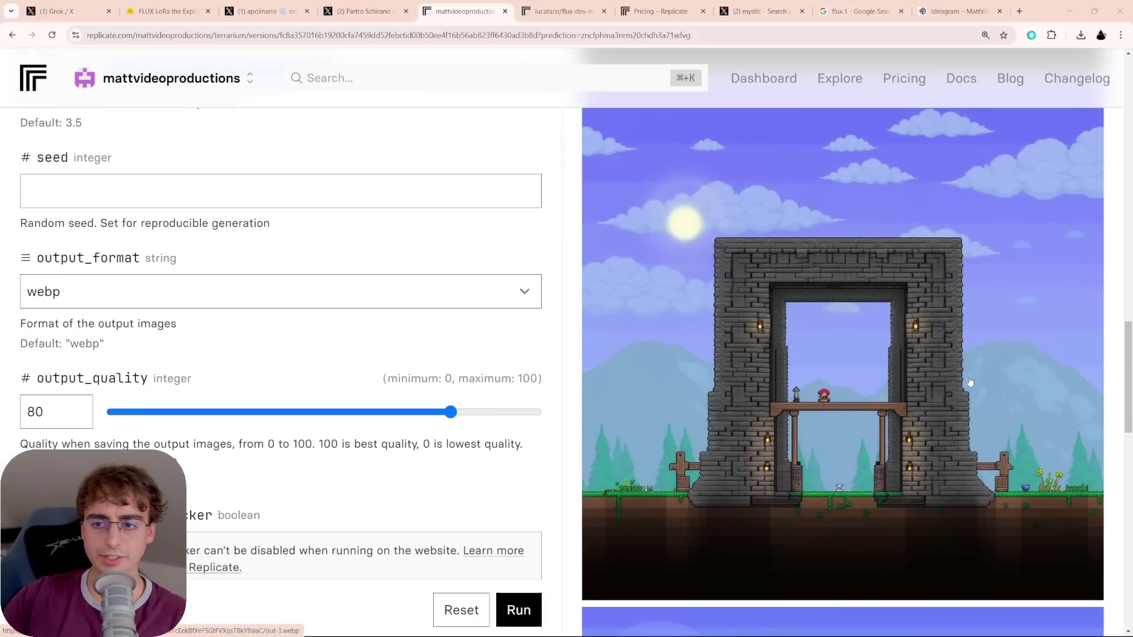
{"action": "scroll", "coordinate": [968, 385], "scroll_direction": "up", "scroll_amount": 1}
{"action": "scroll", "coordinate": [974, 385], "scroll_direction": "down", "scroll_amount": 1}
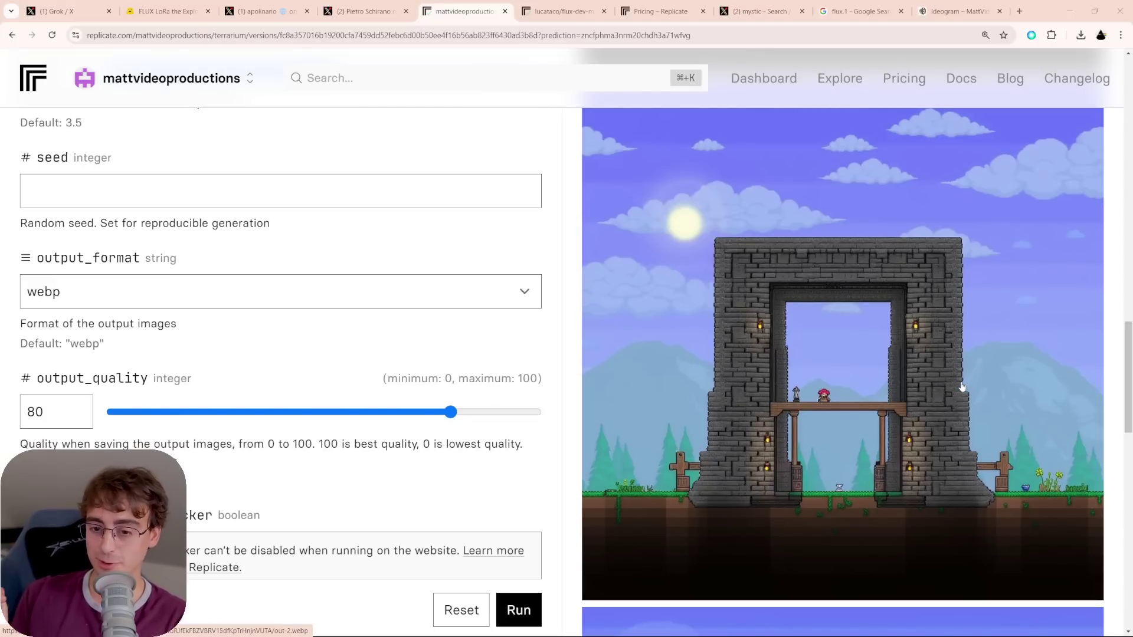
{"action": "scroll", "coordinate": [962, 386], "scroll_direction": "up", "scroll_amount": 12}
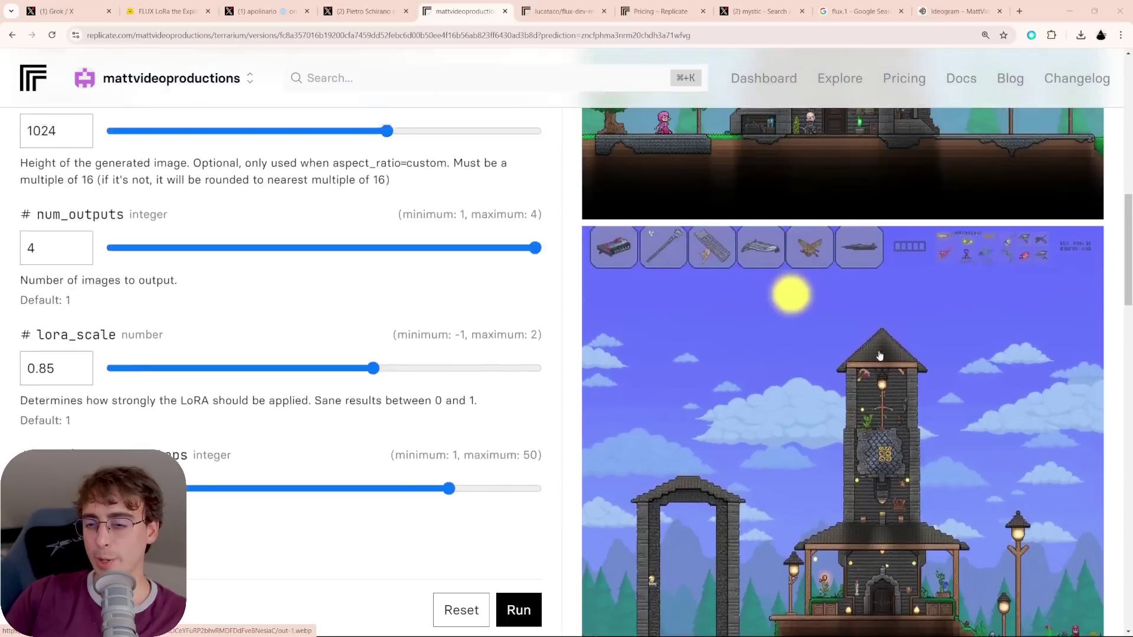
{"action": "scroll", "coordinate": [892, 423], "scroll_direction": "down", "scroll_amount": 11}
{"action": "scroll", "coordinate": [892, 423], "scroll_direction": "down", "scroll_amount": 8}
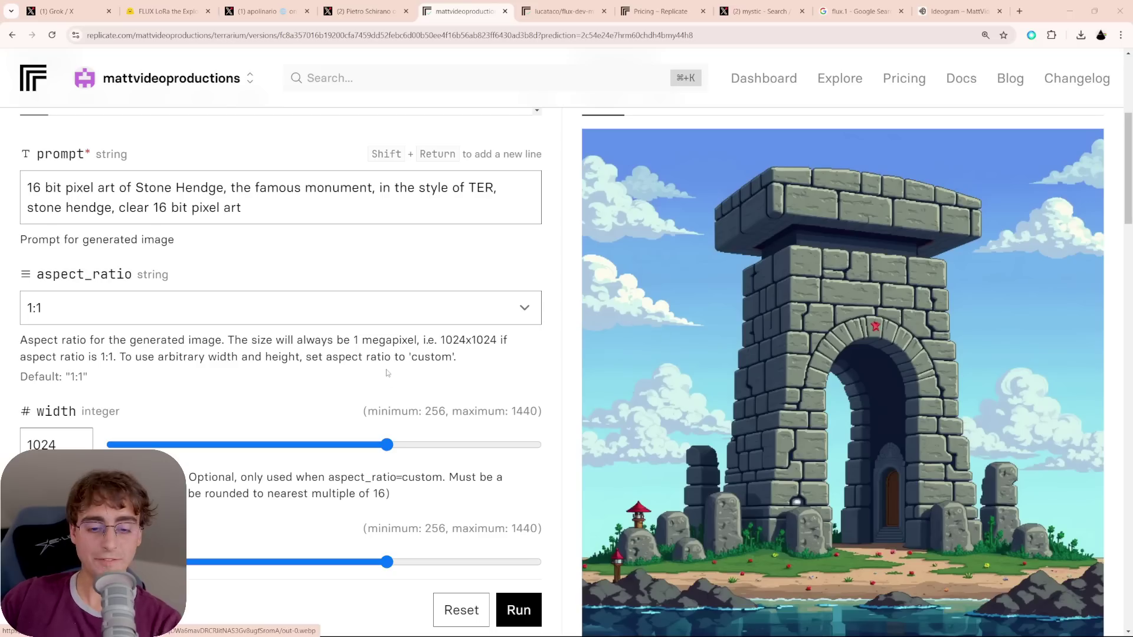
{"action": "scroll", "coordinate": [311, 359], "scroll_direction": "up", "scroll_amount": 1}
{"action": "scroll", "coordinate": [304, 344], "scroll_direction": "down", "scroll_amount": 10}
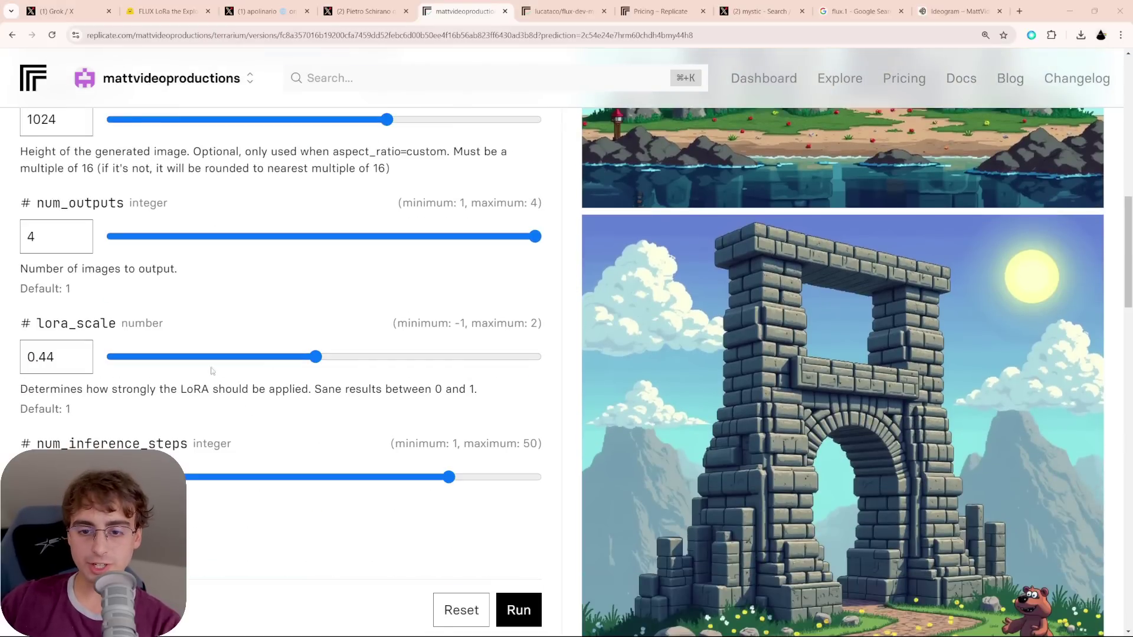
{"action": "scroll", "coordinate": [288, 407], "scroll_direction": "down", "scroll_amount": 5}
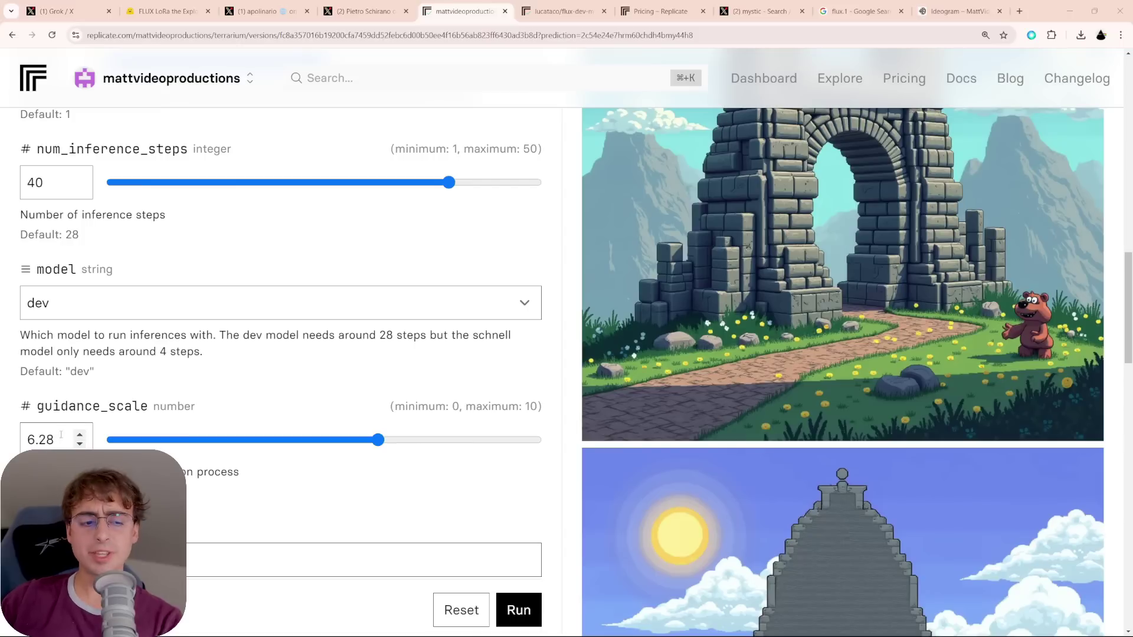
{"action": "scroll", "coordinate": [61, 437], "scroll_direction": "down", "scroll_amount": 2}
{"action": "scroll", "coordinate": [770, 437], "scroll_direction": "up", "scroll_amount": 7}
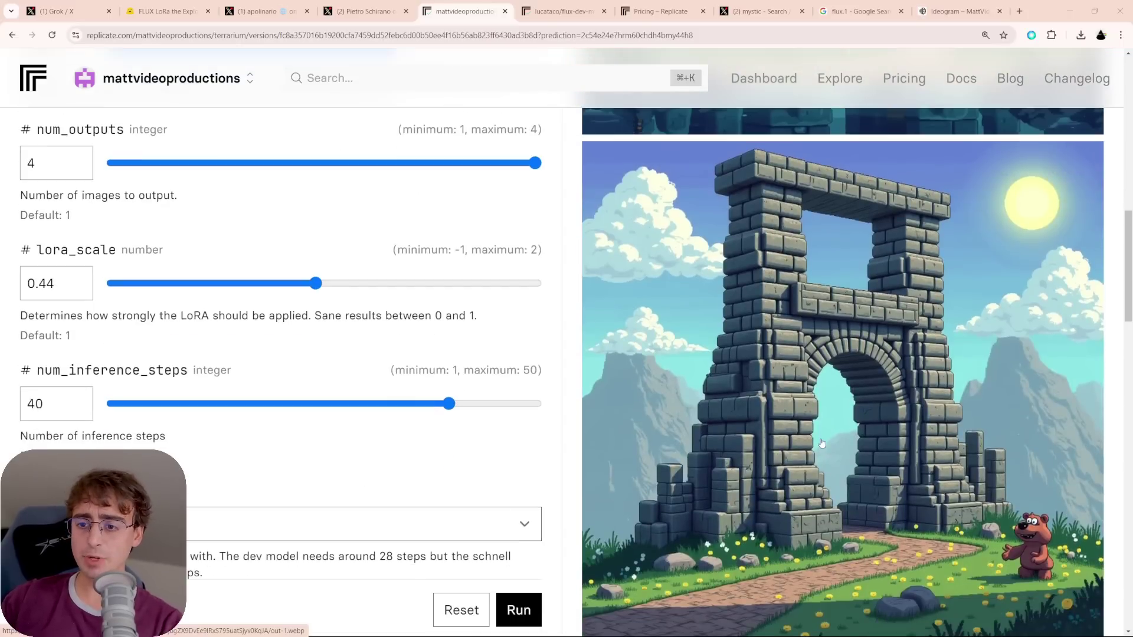
{"action": "scroll", "coordinate": [823, 443], "scroll_direction": "down", "scroll_amount": 1}
{"action": "scroll", "coordinate": [822, 443], "scroll_direction": "up", "scroll_amount": 1}
{"action": "scroll", "coordinate": [1022, 440], "scroll_direction": "down", "scroll_amount": 1}
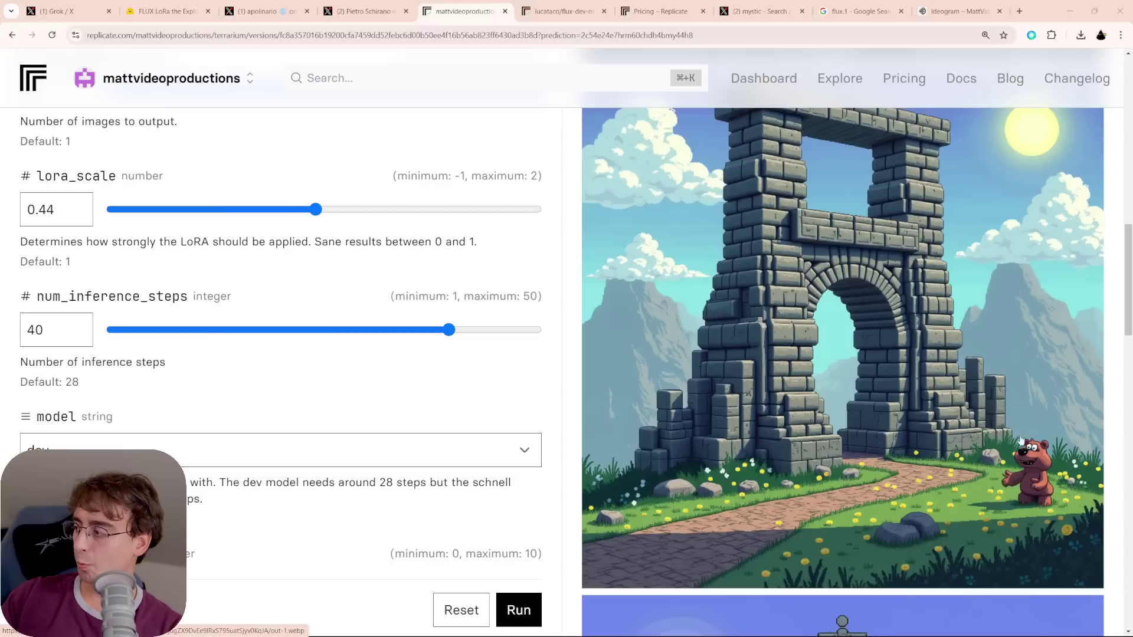
{"action": "scroll", "coordinate": [947, 461], "scroll_direction": "up", "scroll_amount": 10}
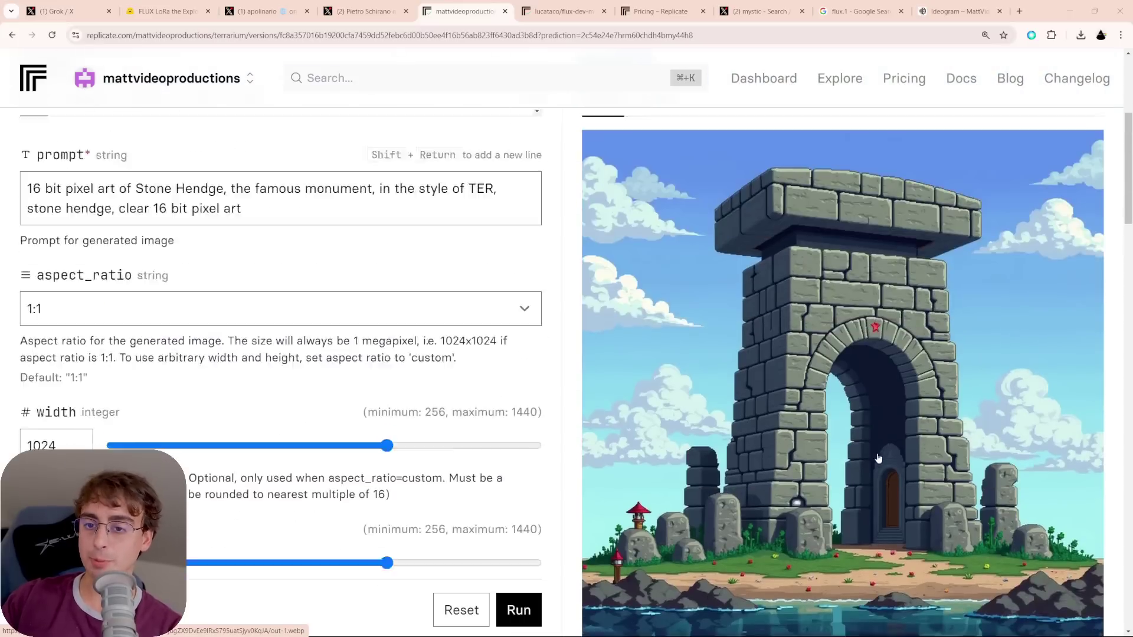
{"action": "scroll", "coordinate": [1014, 553], "scroll_direction": "down", "scroll_amount": 2}
{"action": "scroll", "coordinate": [1014, 554], "scroll_direction": "down", "scroll_amount": 1}
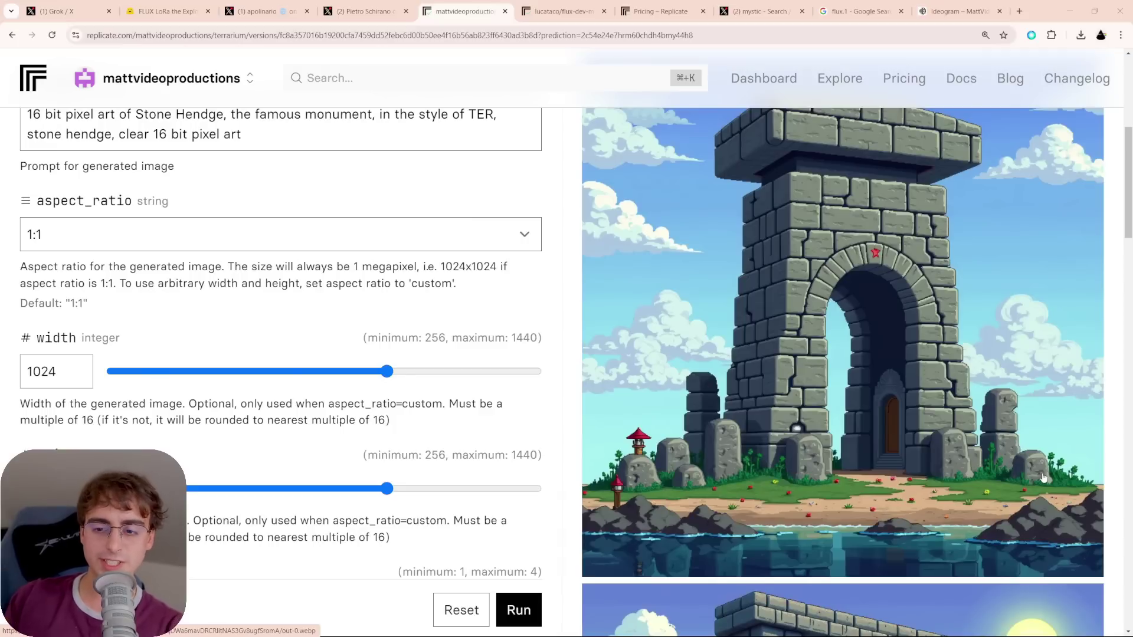
{"action": "scroll", "coordinate": [1042, 478], "scroll_direction": "down", "scroll_amount": 15}
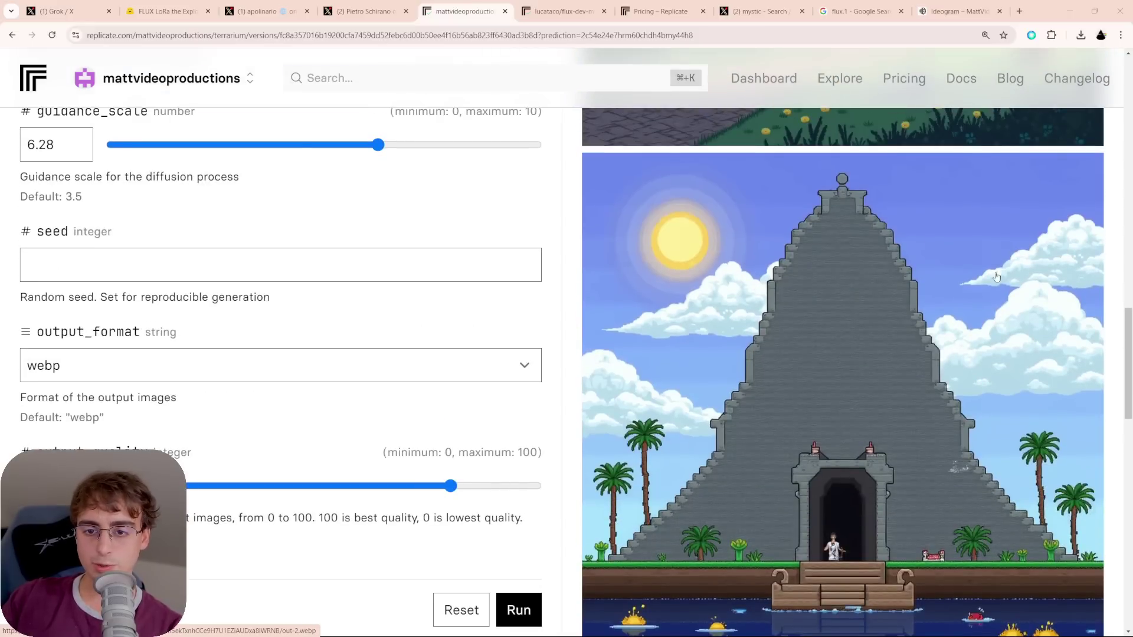
{"action": "scroll", "coordinate": [918, 547], "scroll_direction": "down", "scroll_amount": 8}
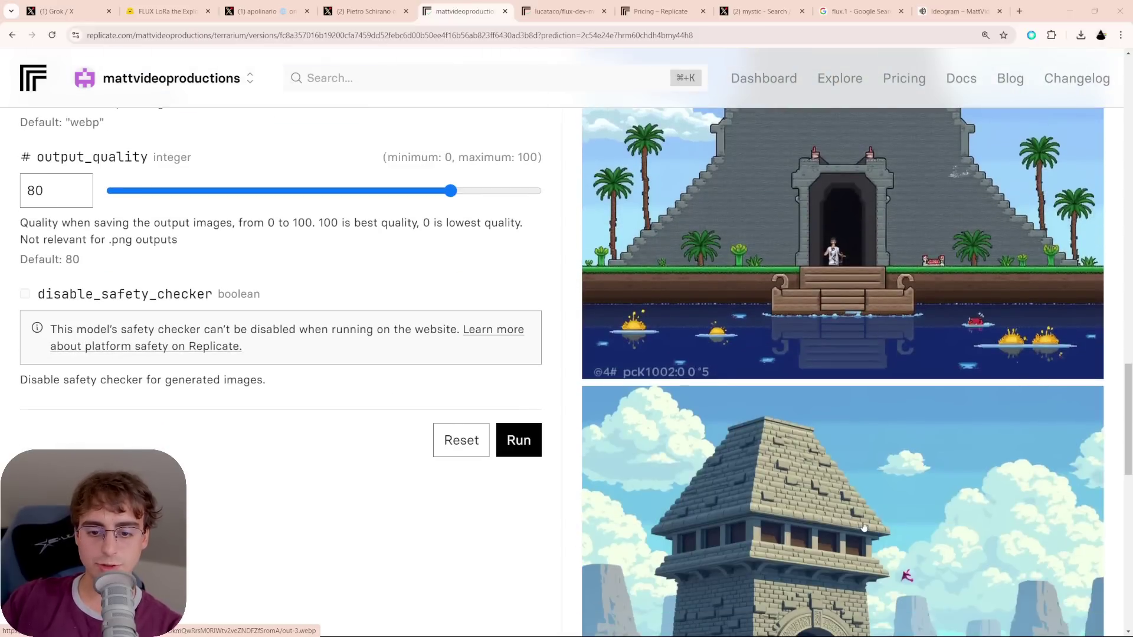
{"action": "scroll", "coordinate": [1097, 522], "scroll_direction": "up", "scroll_amount": 2}
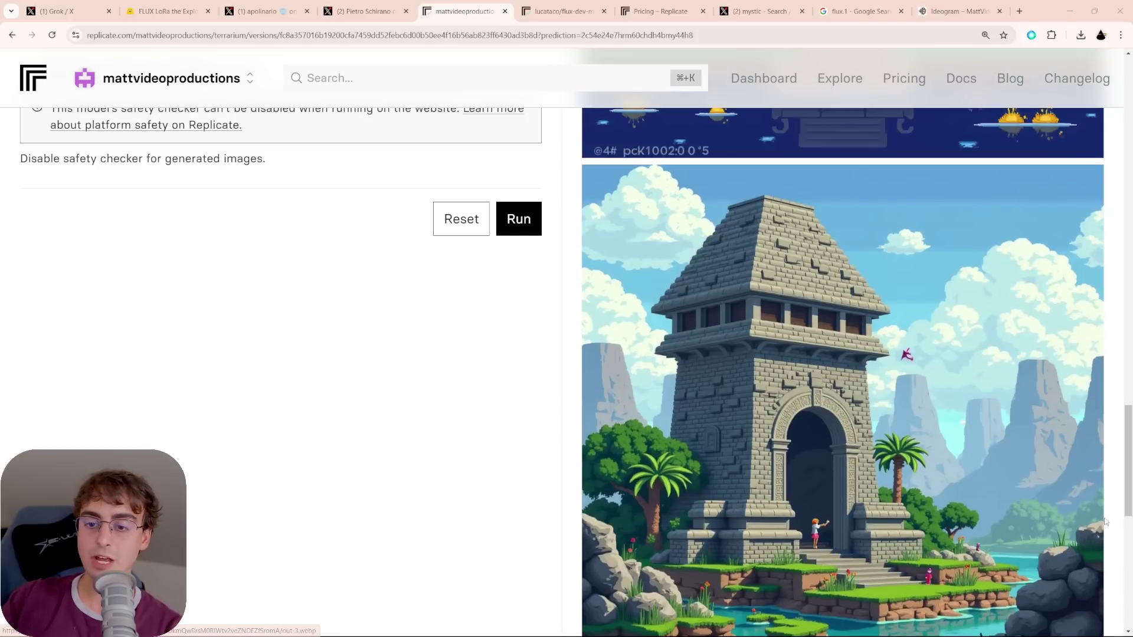
Reword the prompt to describe the moon landing and generate images
{"action": "key", "text": "Left"}
{"action": "key", "text": "Left"}
{"action": "key", "text": "Left"}
{"action": "key", "text": "Left"}
{"action": "key", "text": "Left"}
{"action": "key", "text": "Left"}
{"action": "key", "text": "Left"}
{"action": "key", "text": "Left"}
{"action": "key", "text": "Left"}
{"action": "key", "text": "Left"}
{"action": "key", "text": "Left"}
{"action": "key", "text": "Left"}
{"action": "key", "text": "Left"}
{"action": "key", "text": "Left"}
{"action": "key", "text": "Left"}
{"action": "key", "text": "Left"}
{"action": "key", "text": "Left"}
{"action": "key", "text": "Left"}
{"action": "key", "text": "Left"}
{"action": "key", "text": "Left"}
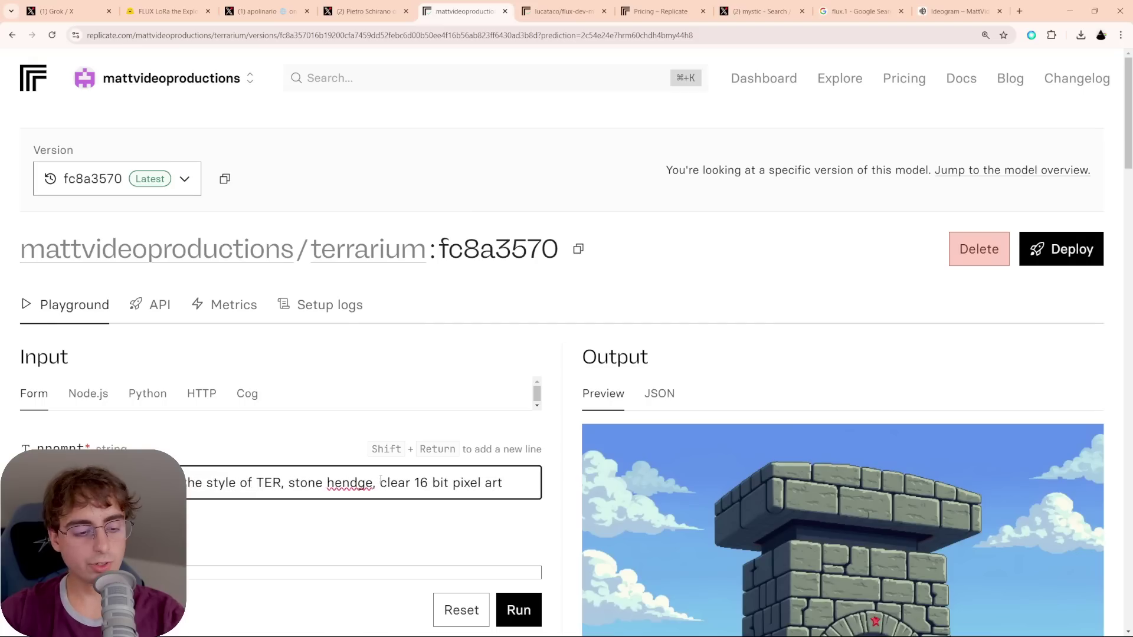
{"action": "type", "text": "ding, in t"}
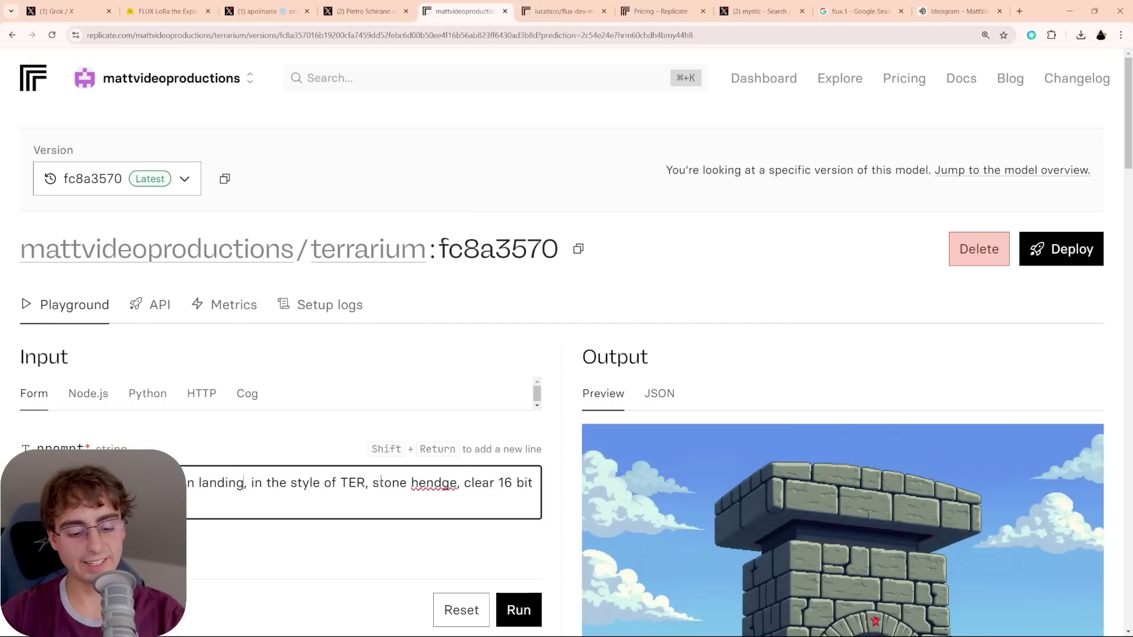
{"action": "key", "text": "Return"}
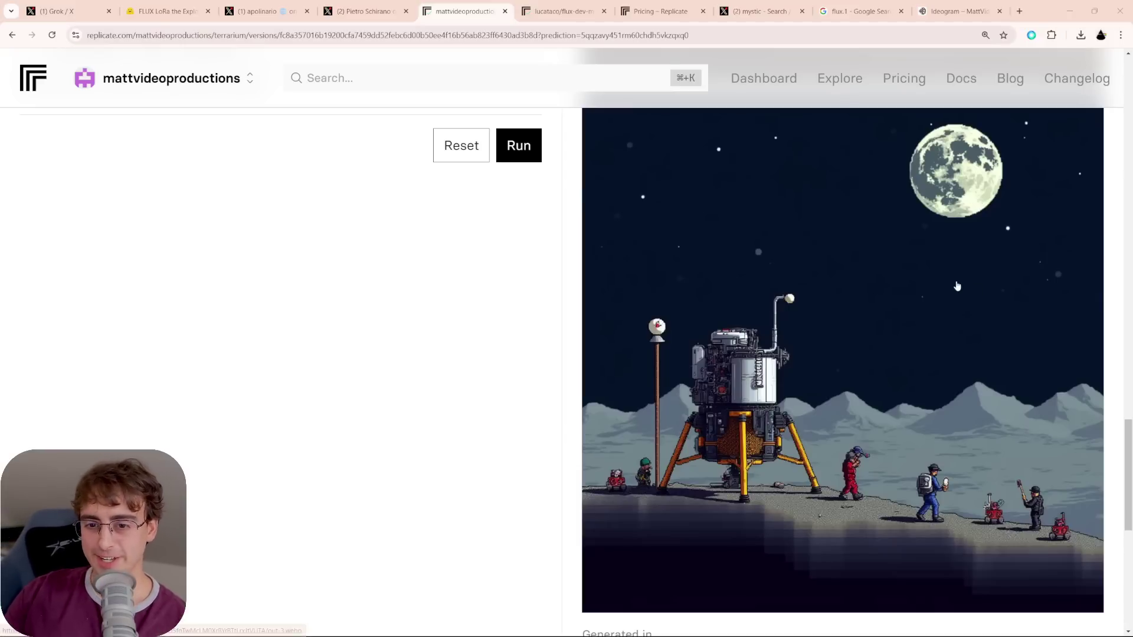
{"action": "scroll", "coordinate": [1001, 335], "scroll_direction": "up", "scroll_amount": 1}
{"action": "scroll", "coordinate": [1001, 335], "scroll_direction": "down", "scroll_amount": 1}
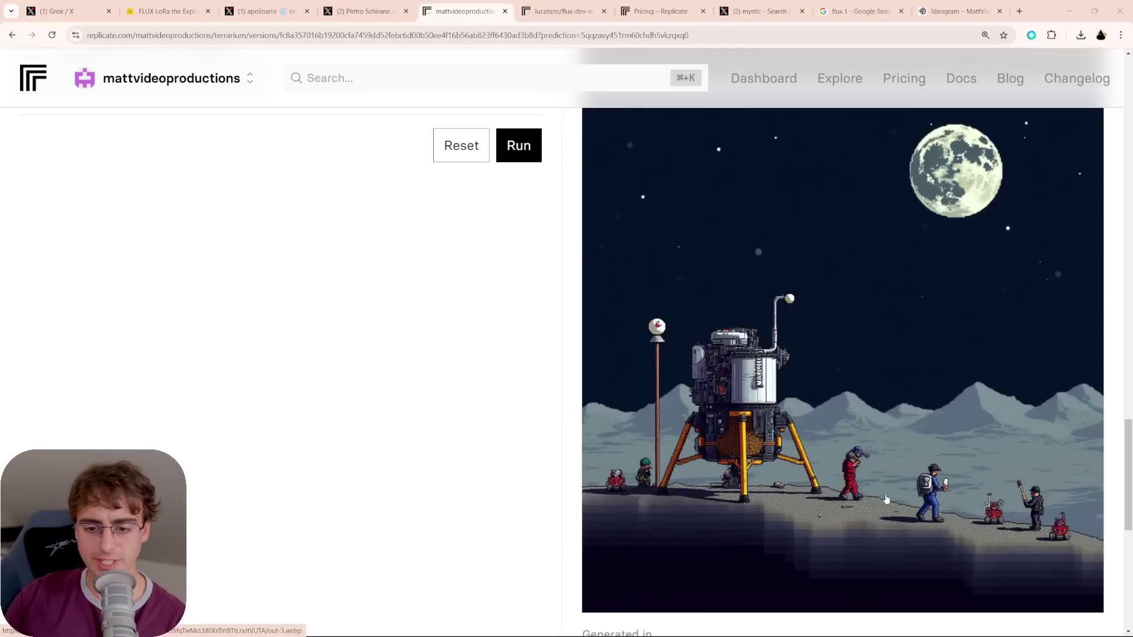
Review the lunar lander and astronaut scenes, then lower lora_scale to 0.52
{"action": "scroll", "coordinate": [833, 470], "scroll_direction": "up", "scroll_amount": 10}
{"action": "scroll", "coordinate": [899, 475], "scroll_direction": "up", "scroll_amount": 8}
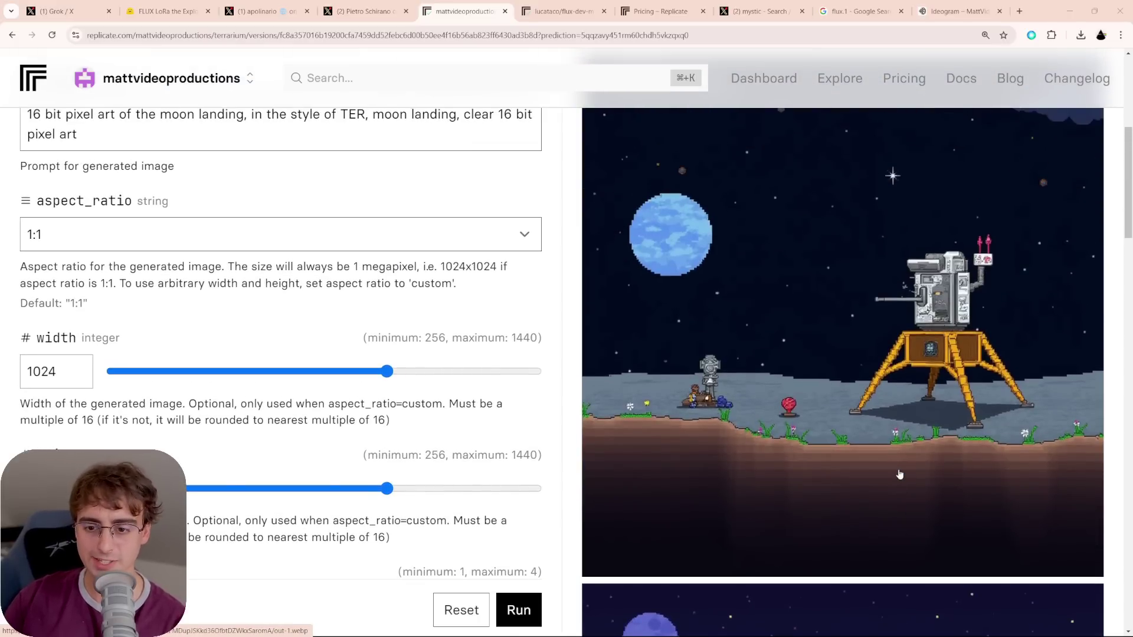
{"action": "scroll", "coordinate": [899, 474], "scroll_direction": "up", "scroll_amount": 1}
{"action": "scroll", "coordinate": [894, 481], "scroll_direction": "down", "scroll_amount": 1}
{"action": "scroll", "coordinate": [880, 481], "scroll_direction": "down", "scroll_amount": 5}
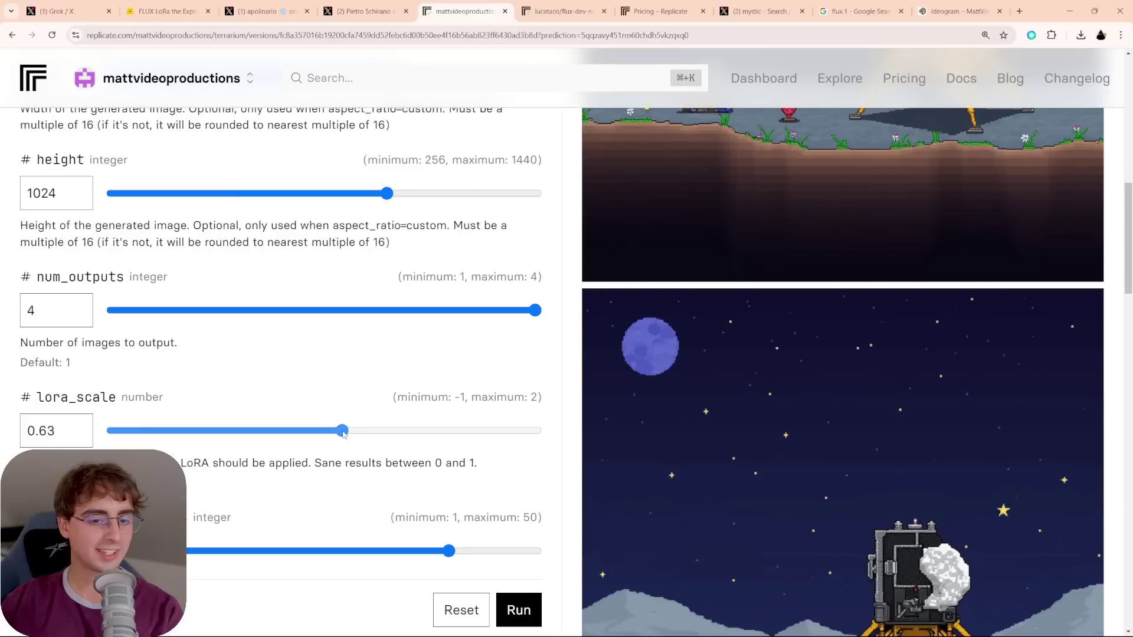
{"action": "left_click_drag", "start_coordinate": [343, 431], "coordinate": [326, 434]}
{"action": "scroll", "coordinate": [417, 398], "scroll_direction": "up", "scroll_amount": 5}
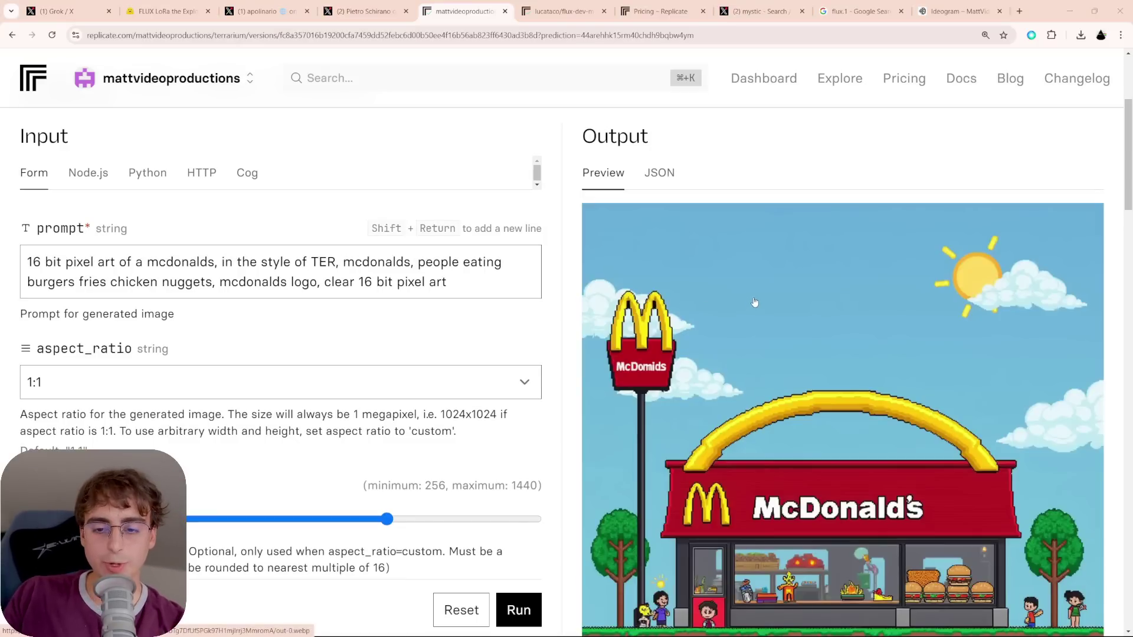
Scroll through the four McDonald's outputs at lora_scale 0.51, with arches, burgers and customers
{"action": "scroll", "coordinate": [754, 302], "scroll_direction": "down", "scroll_amount": 3}
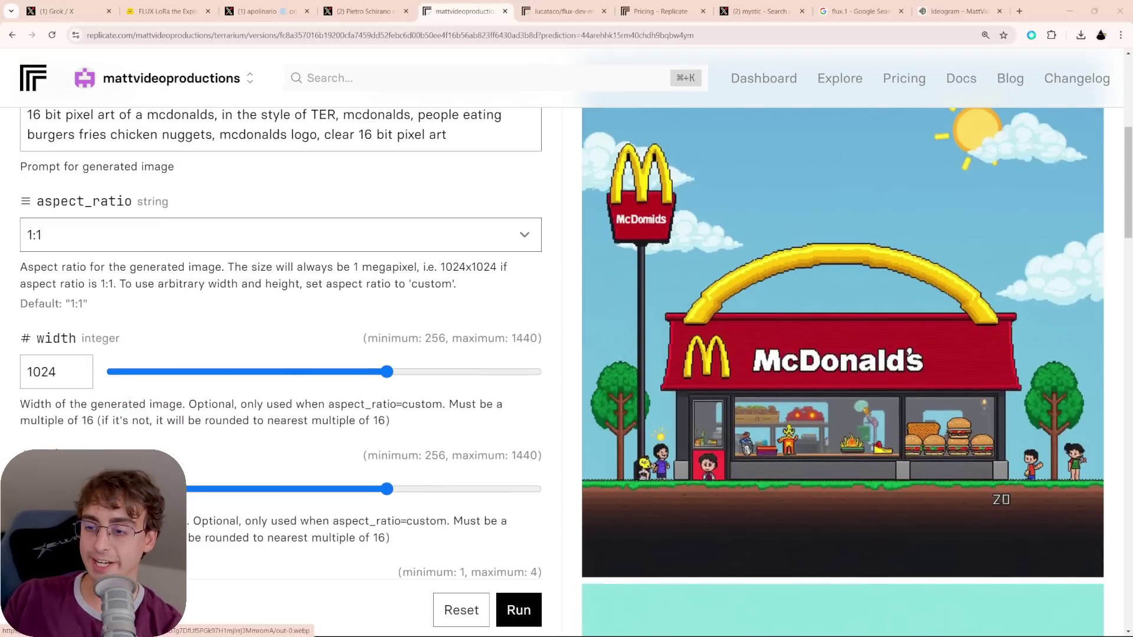
{"action": "scroll", "coordinate": [1039, 254], "scroll_direction": "down", "scroll_amount": 8}
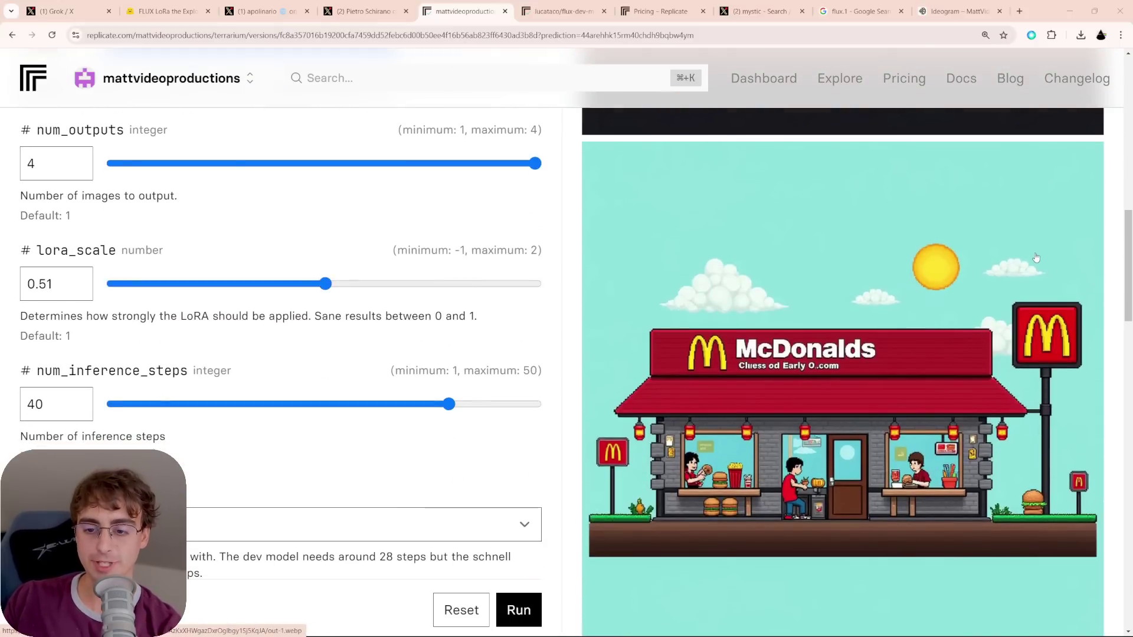
{"action": "scroll", "coordinate": [980, 313], "scroll_direction": "down", "scroll_amount": 10}
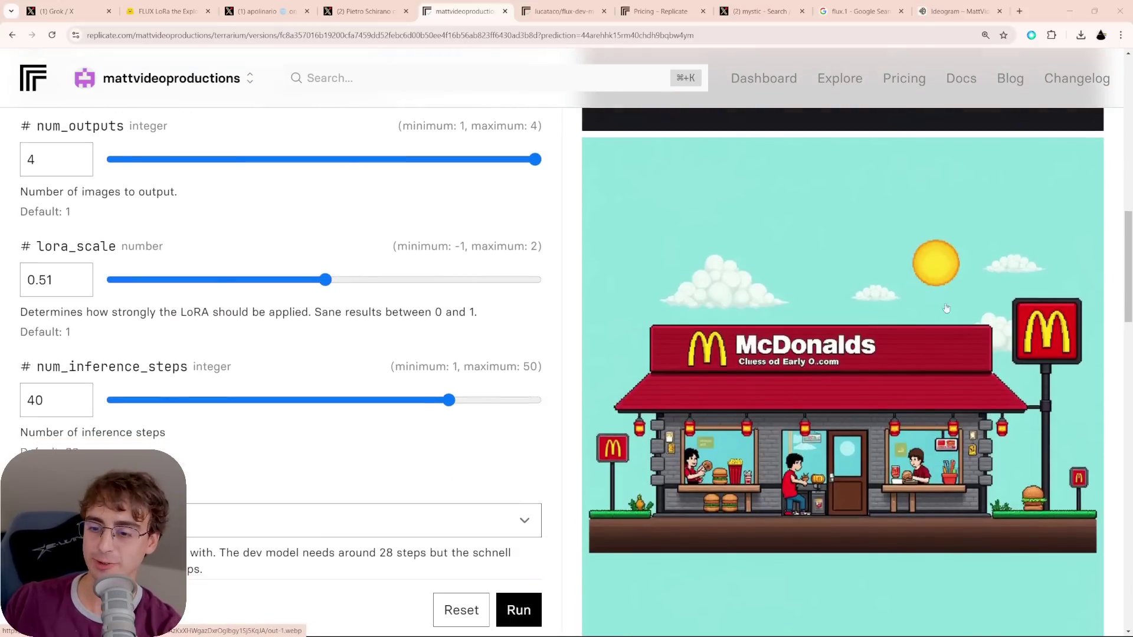
{"action": "scroll", "coordinate": [926, 368], "scroll_direction": "down", "scroll_amount": 2}
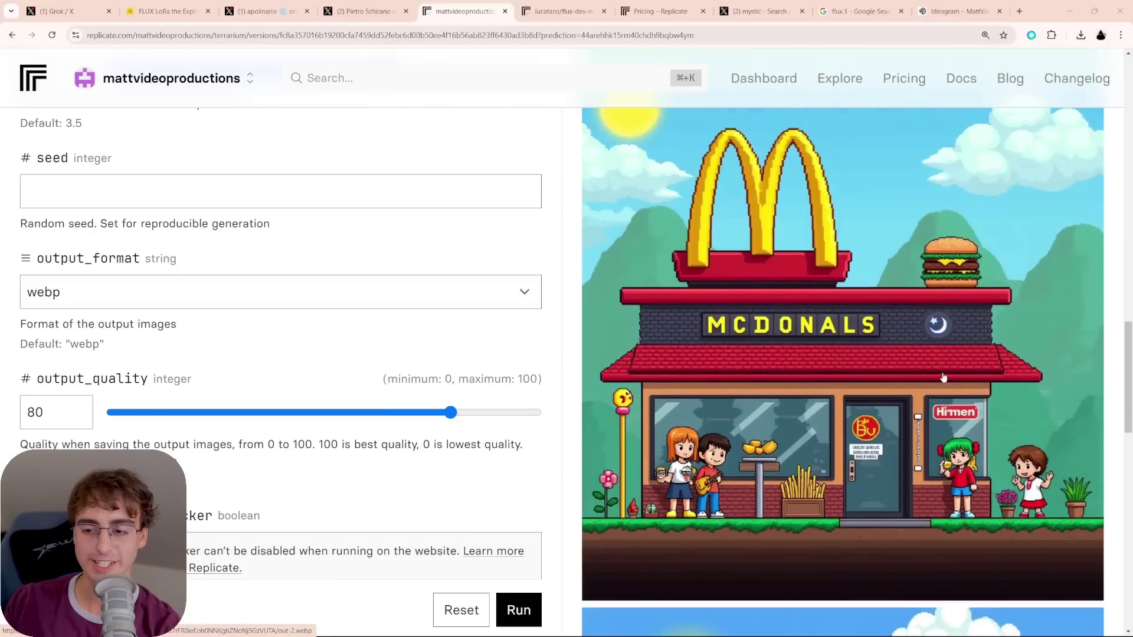
{"action": "scroll", "coordinate": [941, 377], "scroll_direction": "down", "scroll_amount": 8}
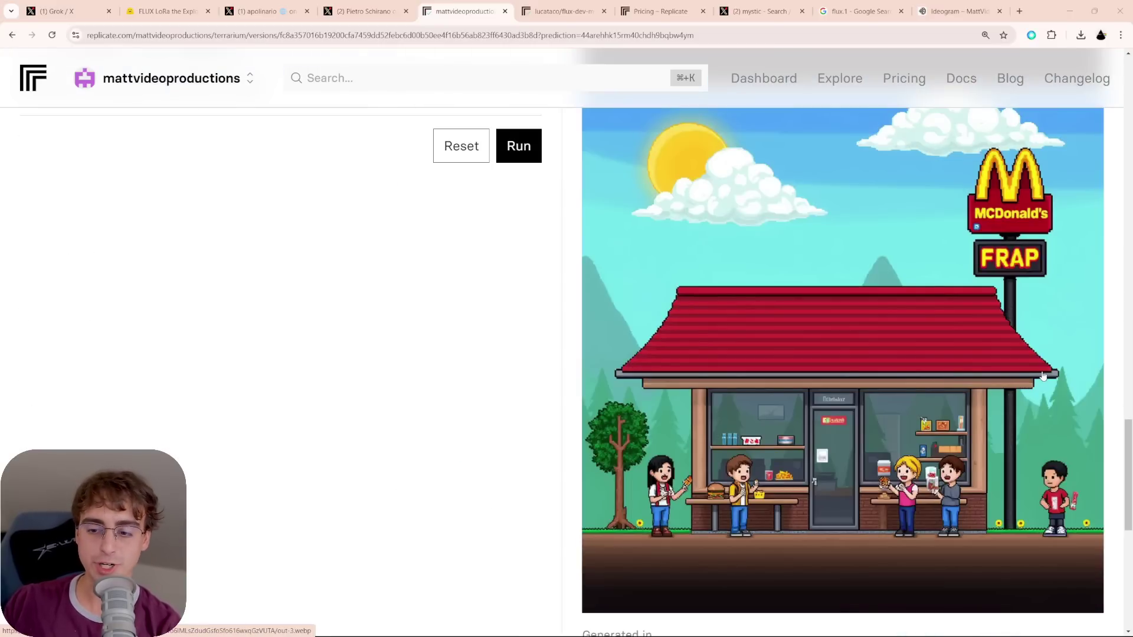
{"action": "scroll", "coordinate": [1044, 376], "scroll_direction": "up", "scroll_amount": 18}
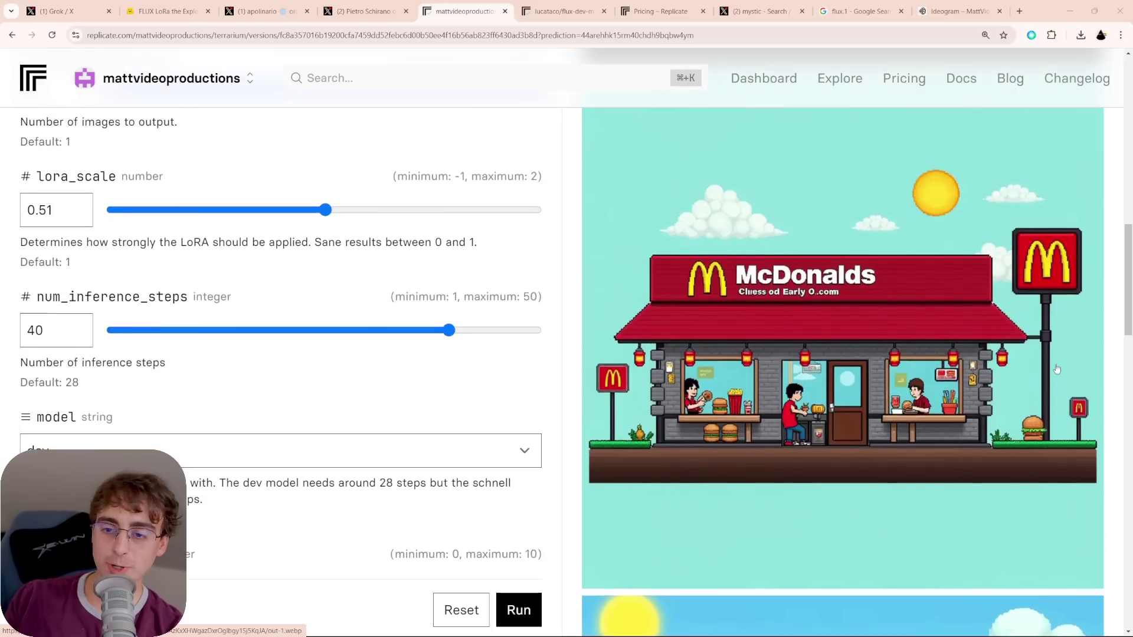
{"action": "scroll", "coordinate": [1056, 369], "scroll_direction": "up", "scroll_amount": 15}
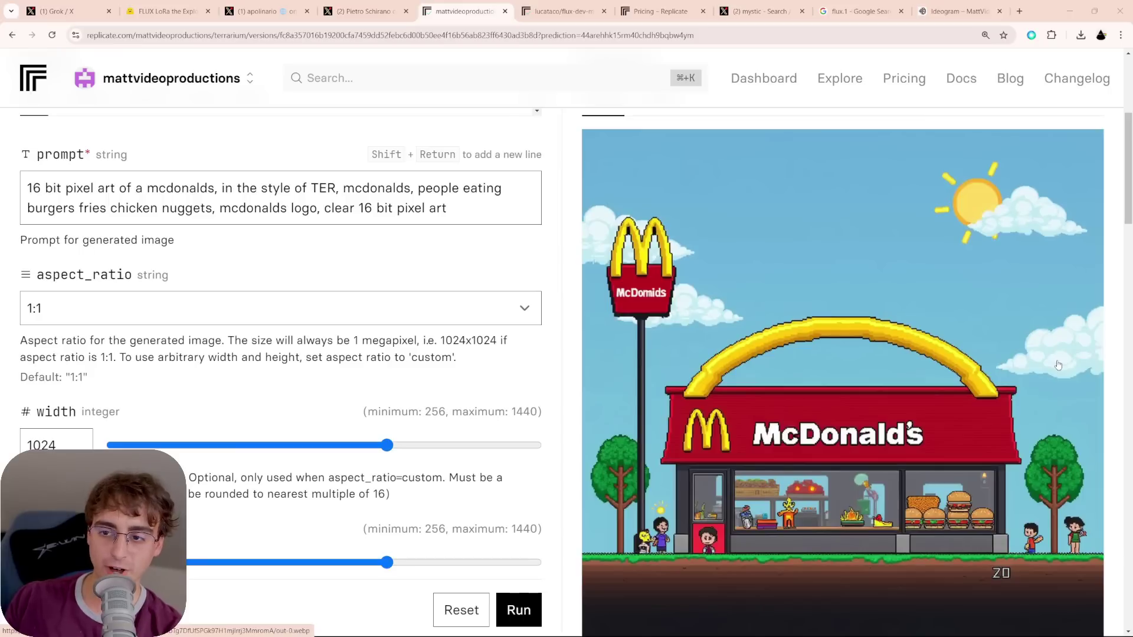